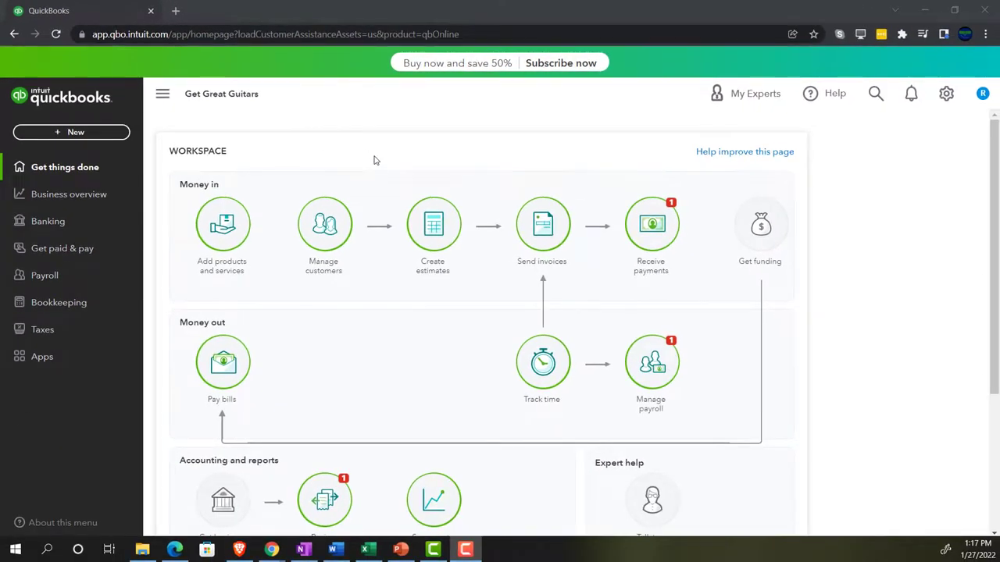
Step: Check the settings for the Accountant view option, and look at the sample company's home page in Edge before returning to Chrome
{"action": "key", "text": "ctrl+plus"}
{"action": "key", "text": "ctrl+plus"}
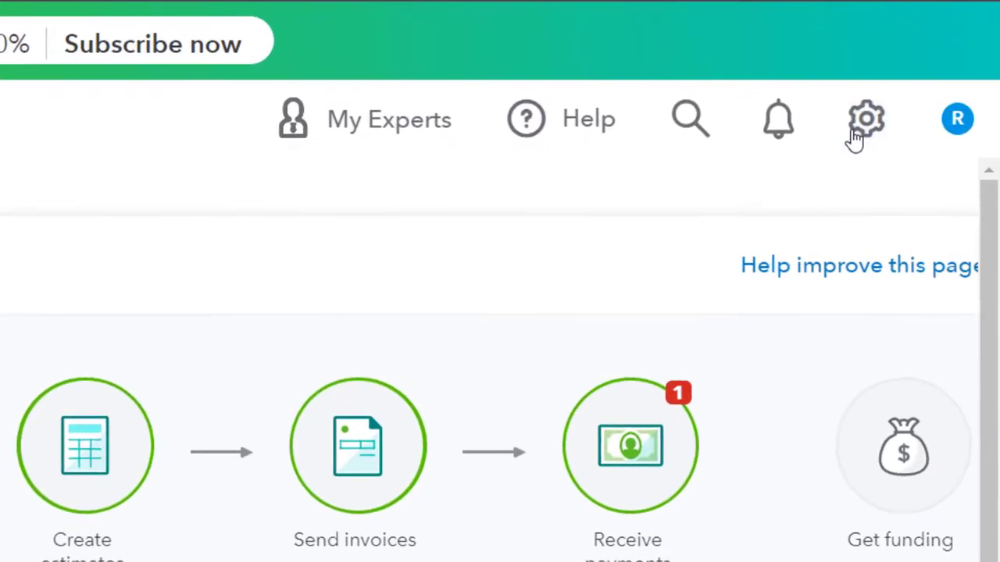
{"action": "left_click", "coordinate": [931, 107]}
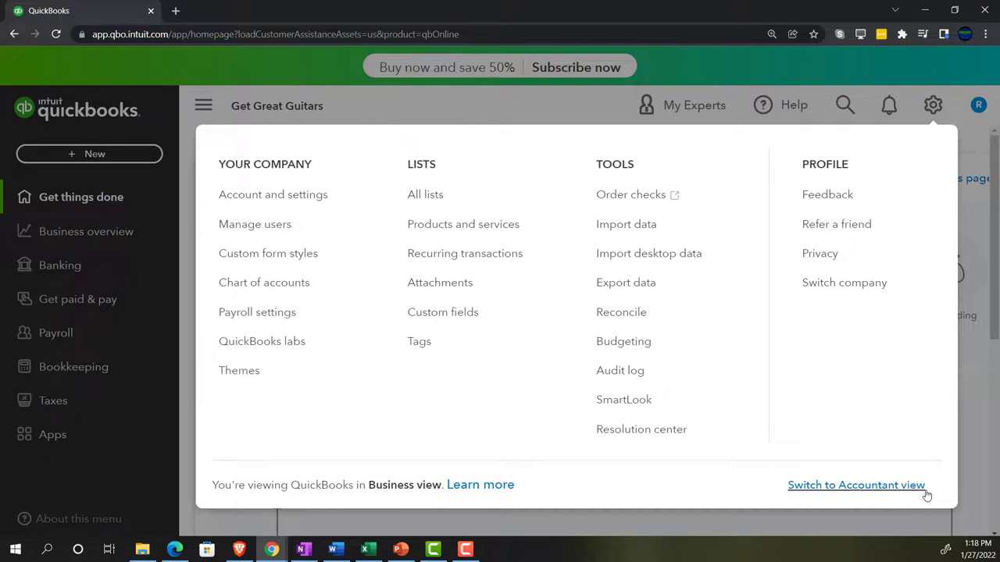
{"action": "left_click", "coordinate": [970, 439]}
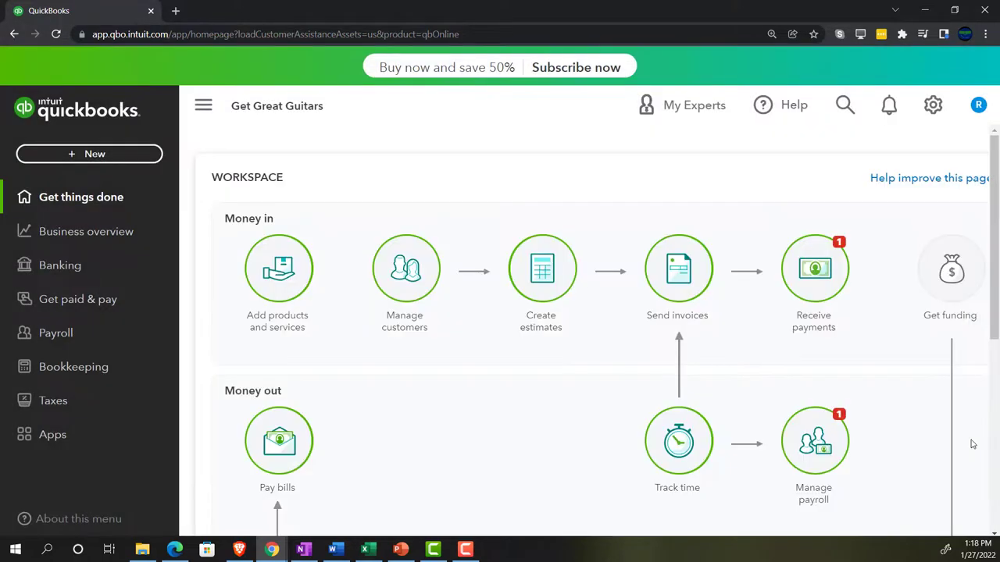
{"action": "left_click", "coordinate": [175, 550]}
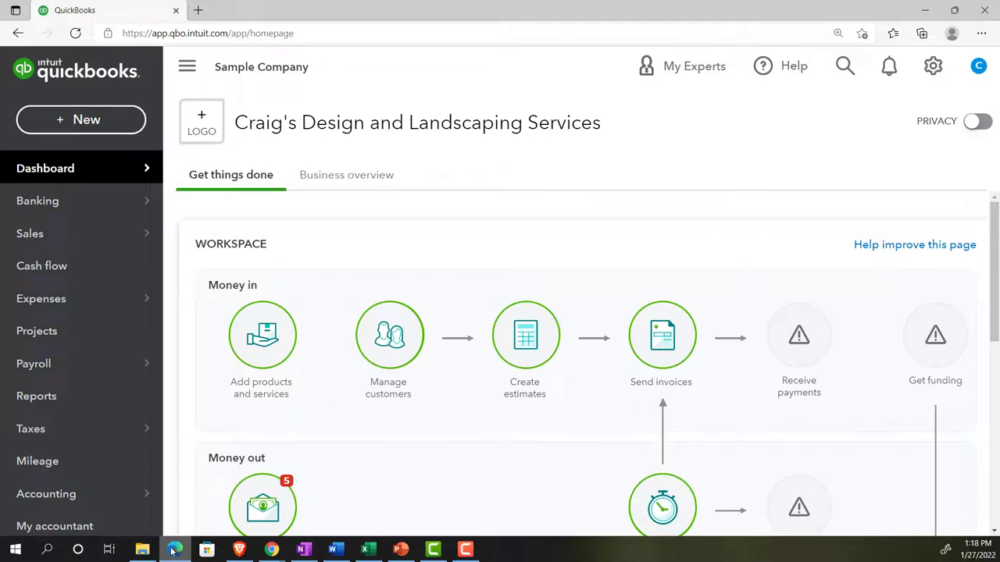
{"action": "left_click", "coordinate": [174, 551]}
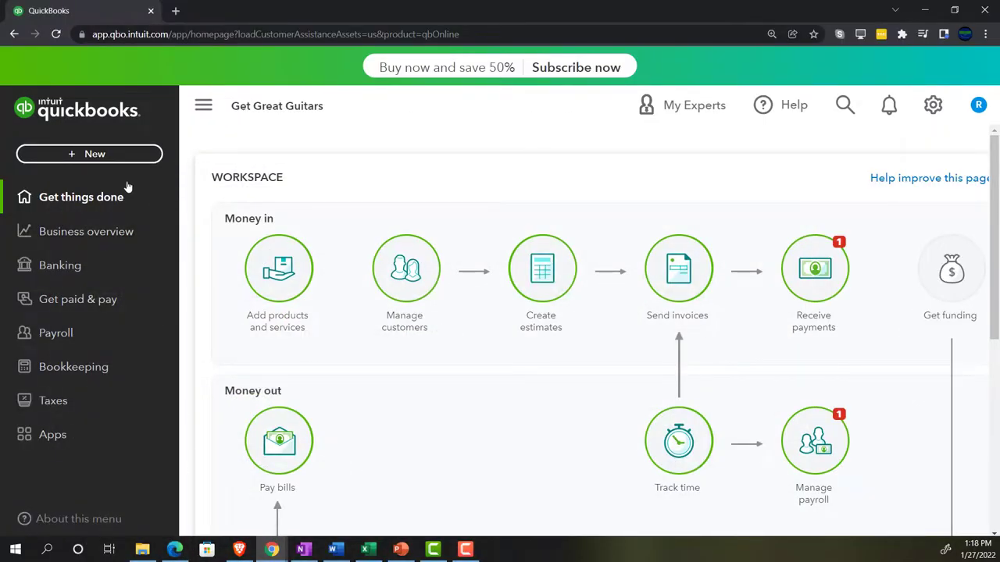
Step: Duplicate the Get Great Guitars home page tab three times, giving four tabs of the company file
{"action": "right_click", "coordinate": [112, 11]}
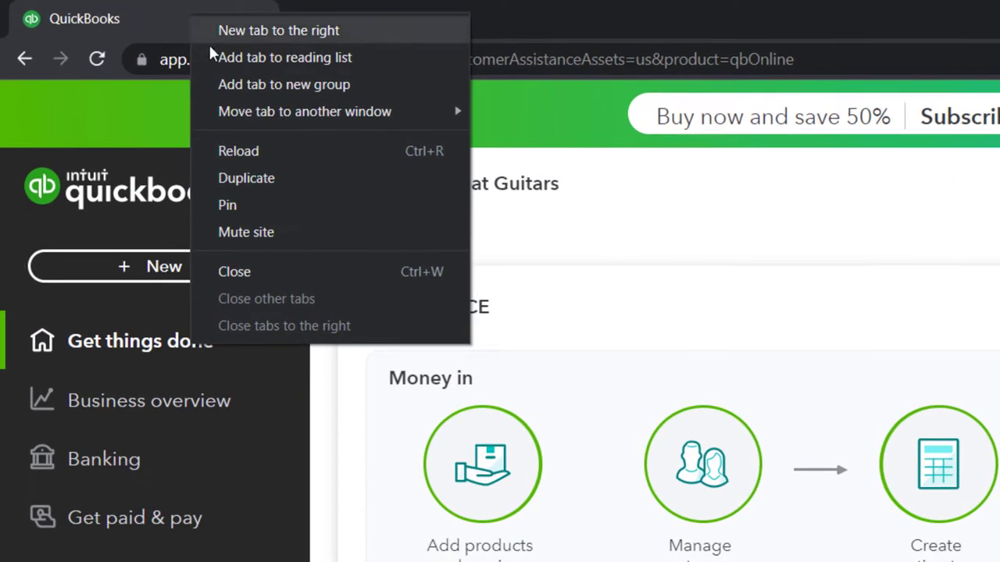
{"action": "left_click", "coordinate": [229, 176]}
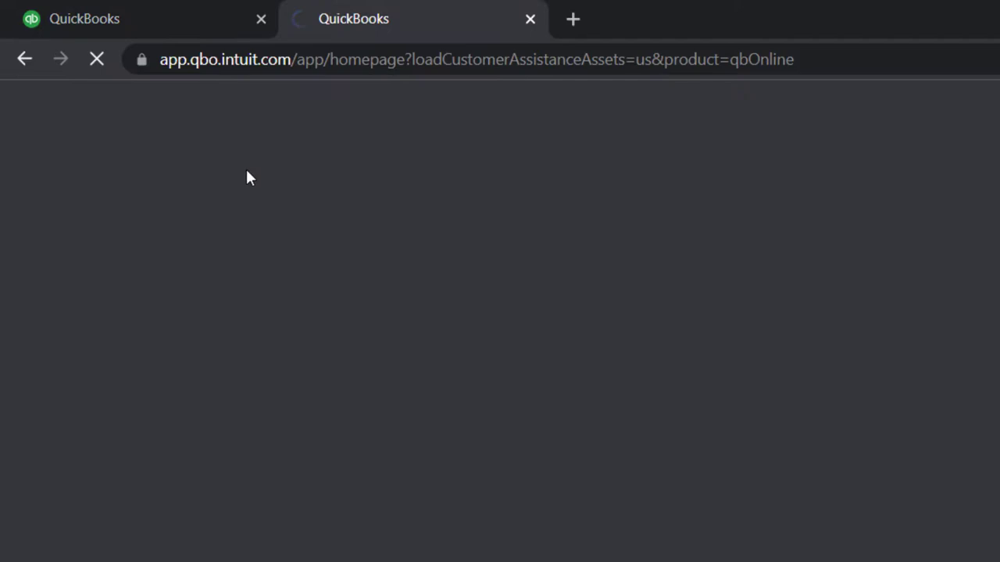
{"action": "left_click", "coordinate": [196, 8]}
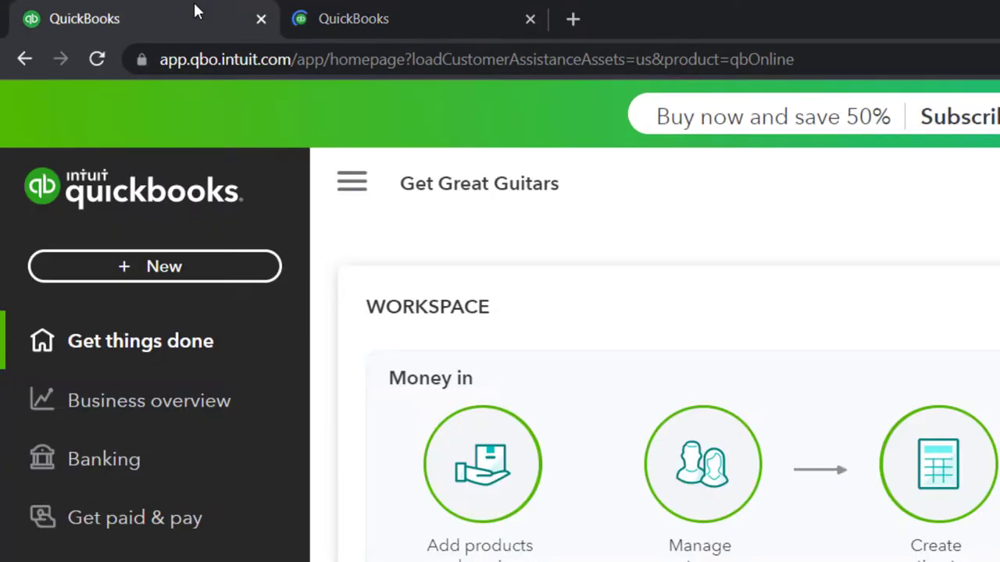
{"action": "right_click", "coordinate": [195, 4]}
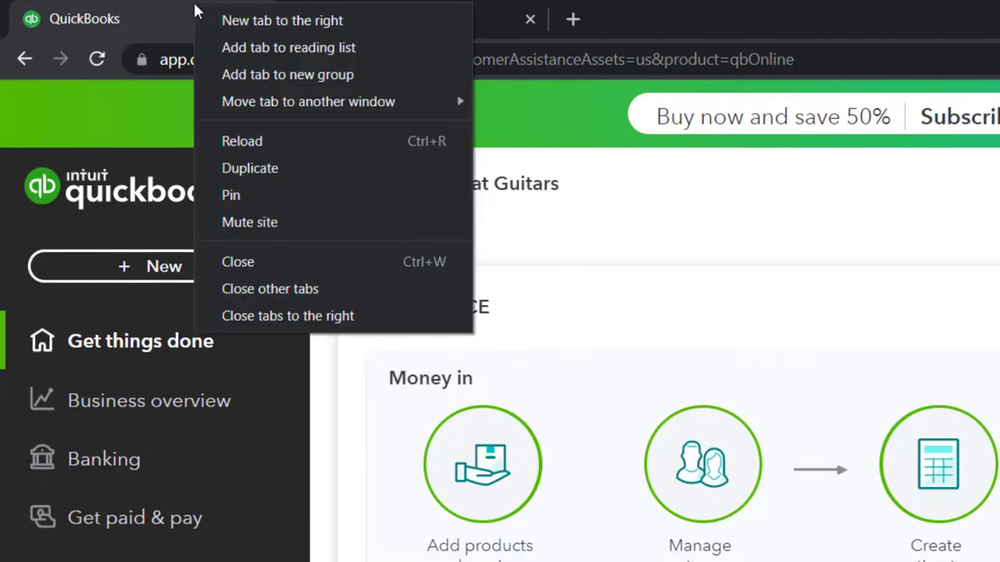
{"action": "left_click", "coordinate": [245, 168]}
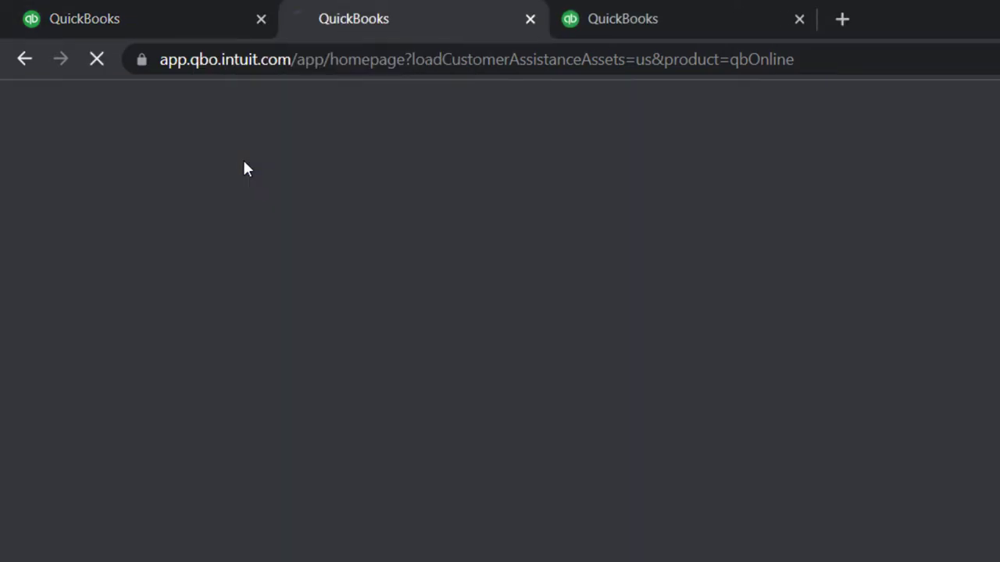
{"action": "left_click", "coordinate": [182, 22]}
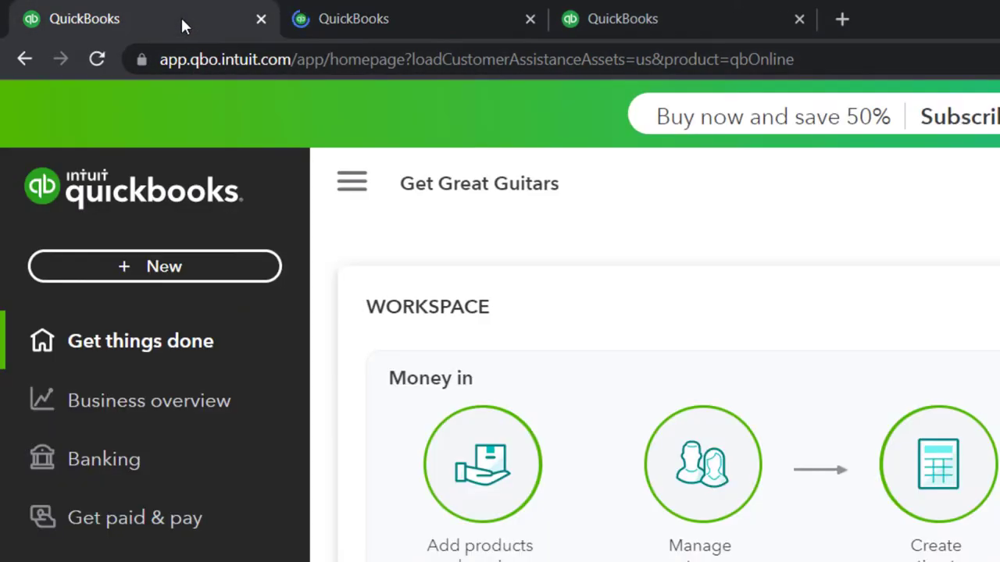
{"action": "right_click", "coordinate": [181, 23]}
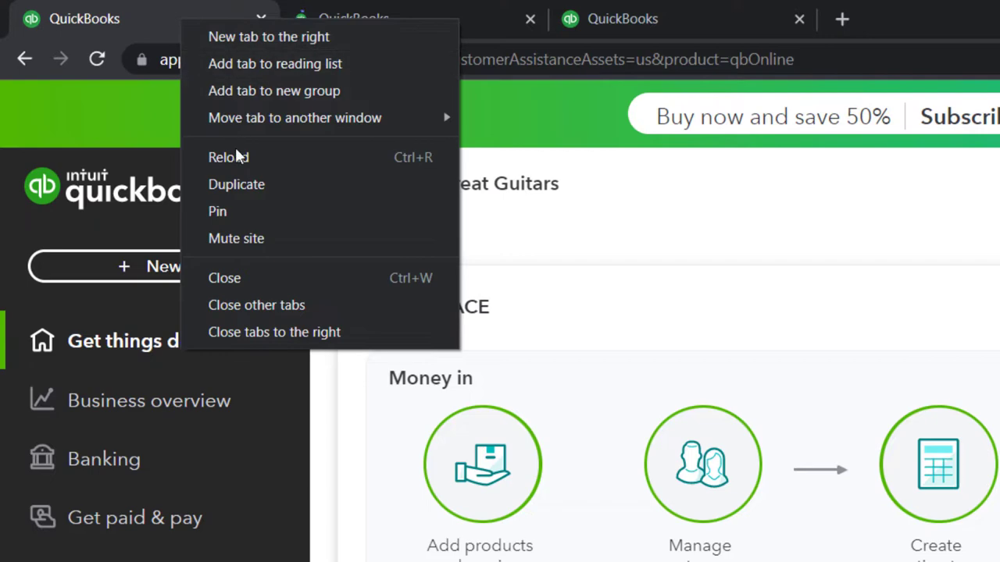
{"action": "left_click", "coordinate": [242, 183]}
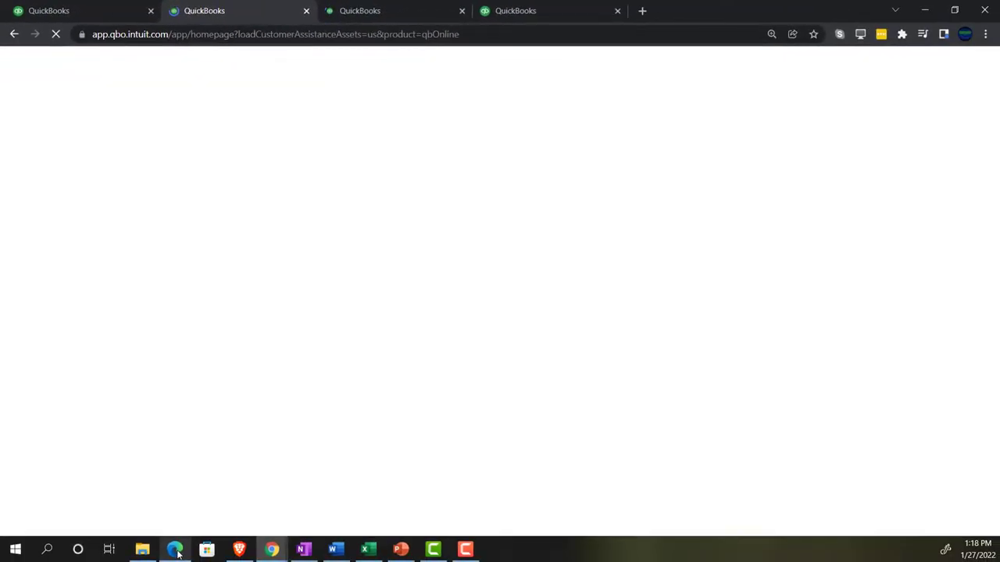
Step: View where Reports is found in the sample company in Edge, and return to the Get Great Guitars file in Chrome
{"action": "left_click", "coordinate": [174, 550]}
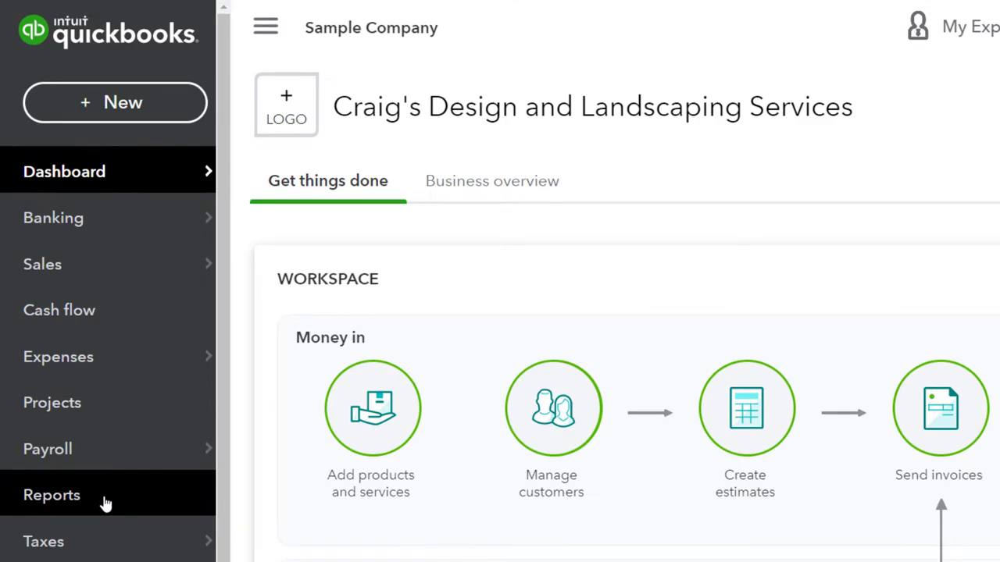
{"action": "left_click", "coordinate": [106, 505]}
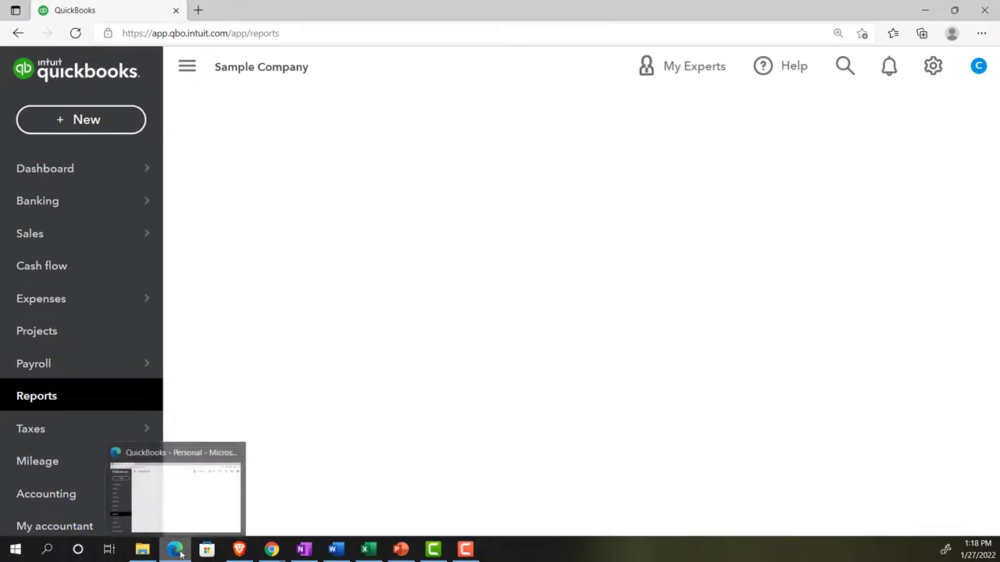
{"action": "left_click", "coordinate": [178, 553]}
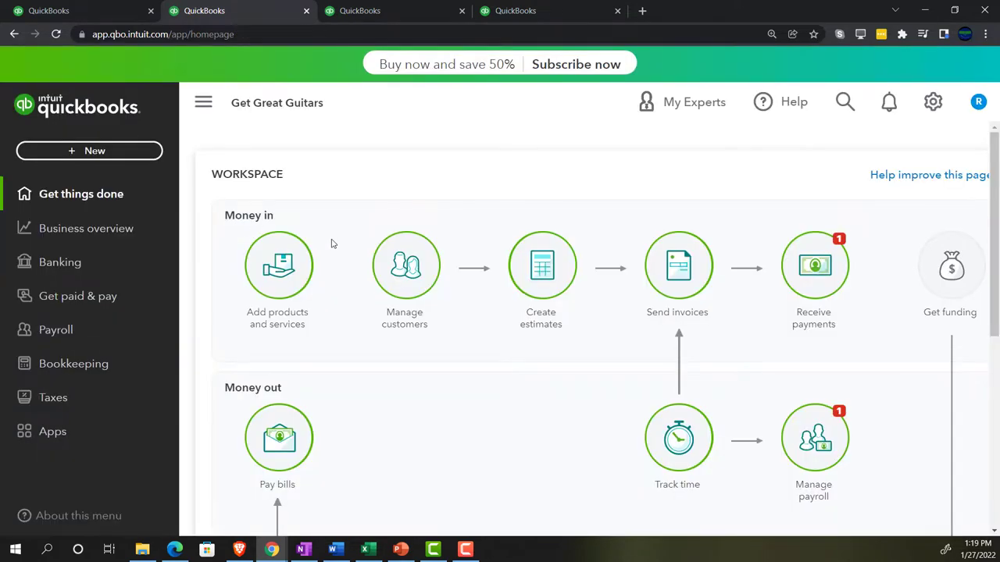
Step: Open the Balance Sheet from the favorite reports in the second browser tab, with the navigation menu collapsed
{"action": "left_click", "coordinate": [69, 231]}
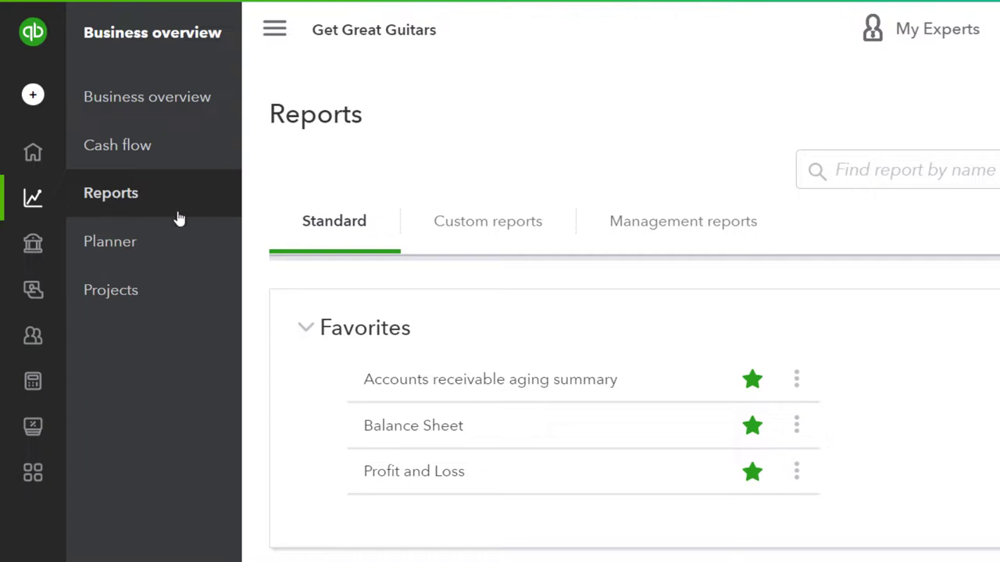
{"action": "left_click", "coordinate": [277, 31]}
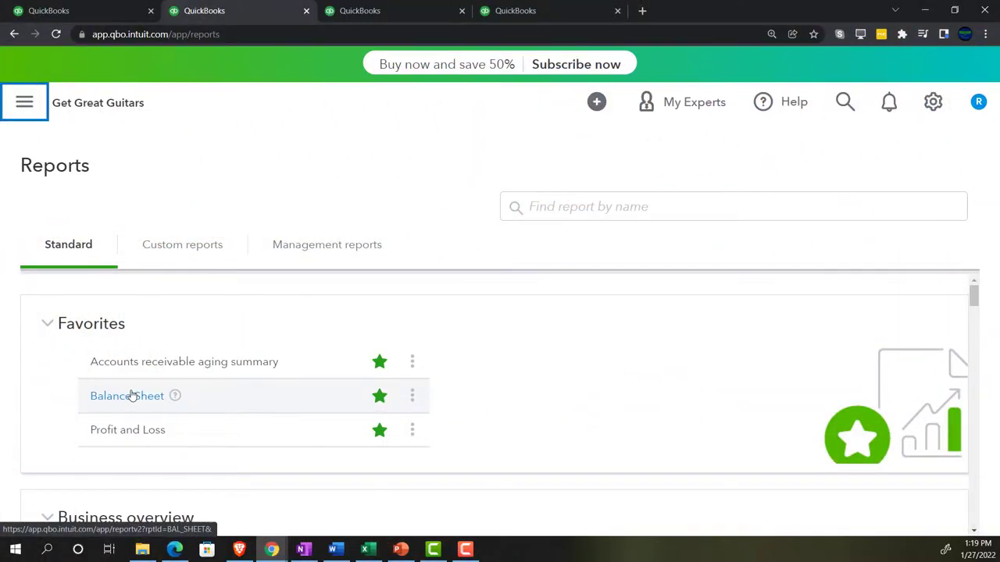
{"action": "left_click", "coordinate": [129, 396]}
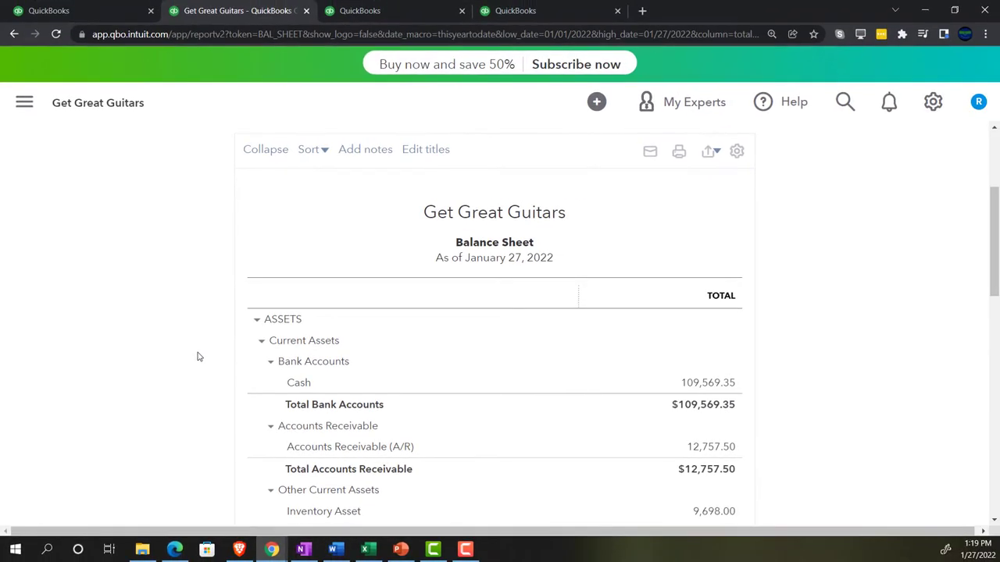
Step: Run the Balance Sheet for the period 01/01/2022 to 12/31/2022
{"action": "left_click", "coordinate": [259, 231]}
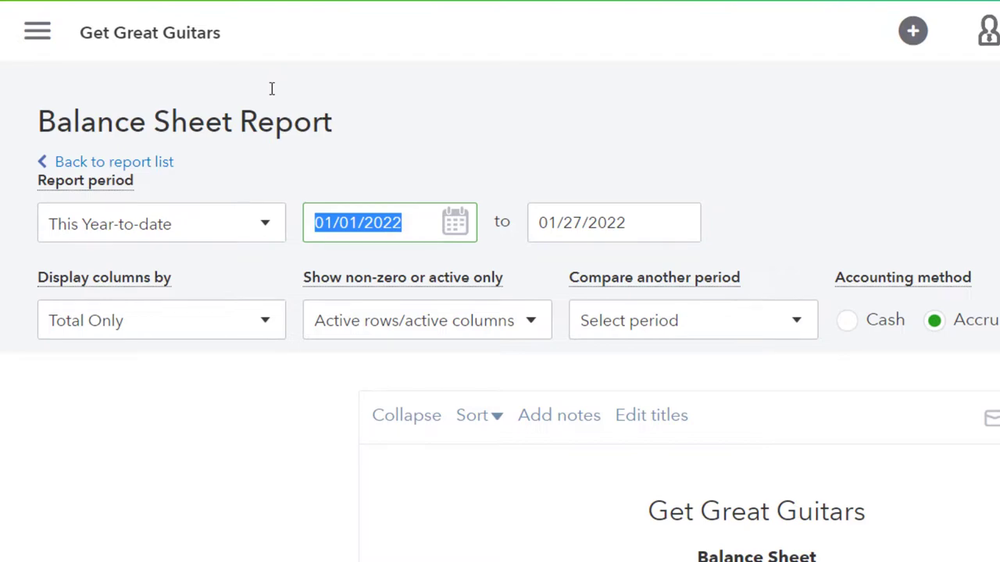
{"action": "type", "text": "01/01/202"}
{"action": "key", "text": "Tab"}
{"action": "type", "text": "123122"}
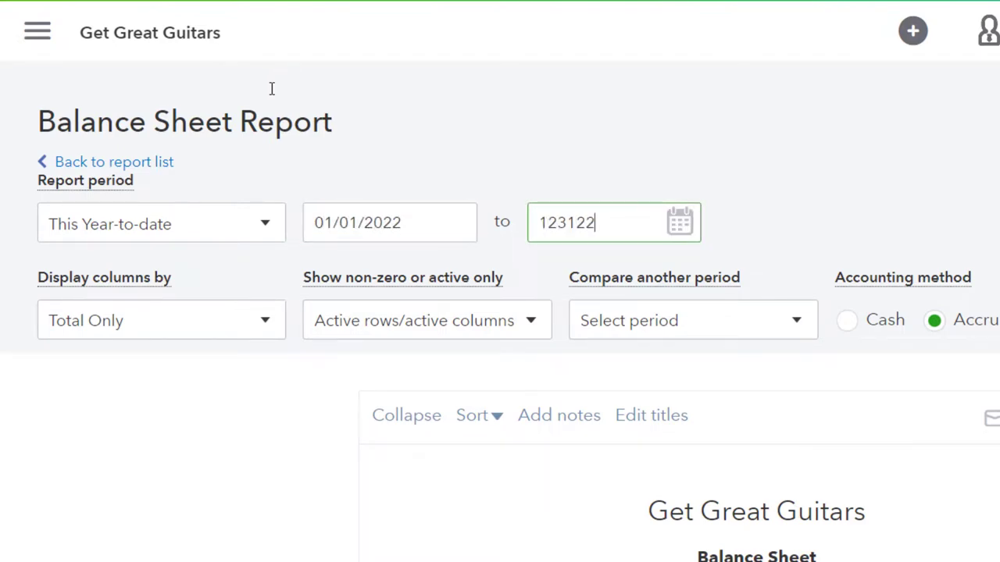
{"action": "key", "text": "Tab"}
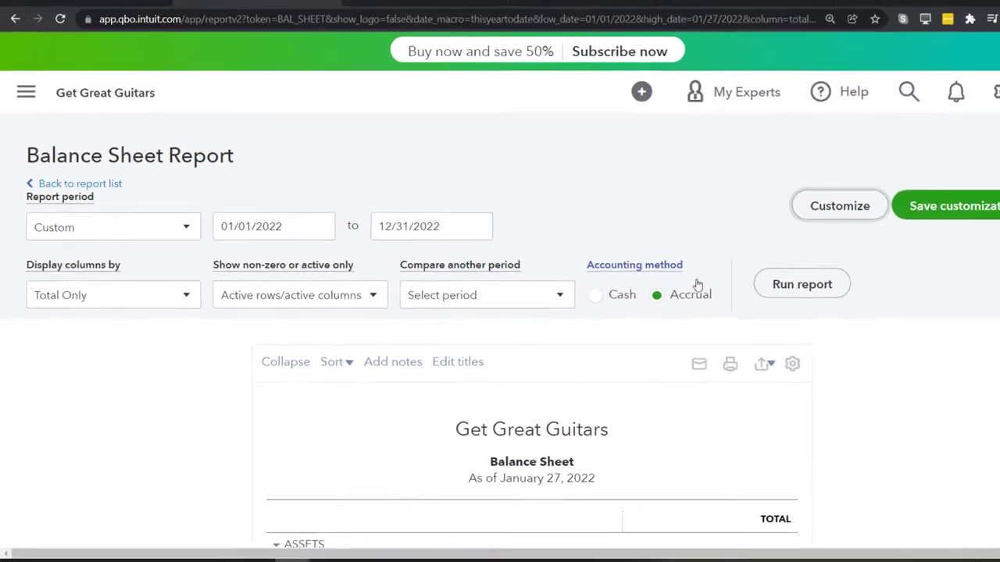
{"action": "left_click", "coordinate": [736, 286]}
{"action": "scroll", "coordinate": [736, 293], "scroll_direction": "down", "scroll_amount": 3}
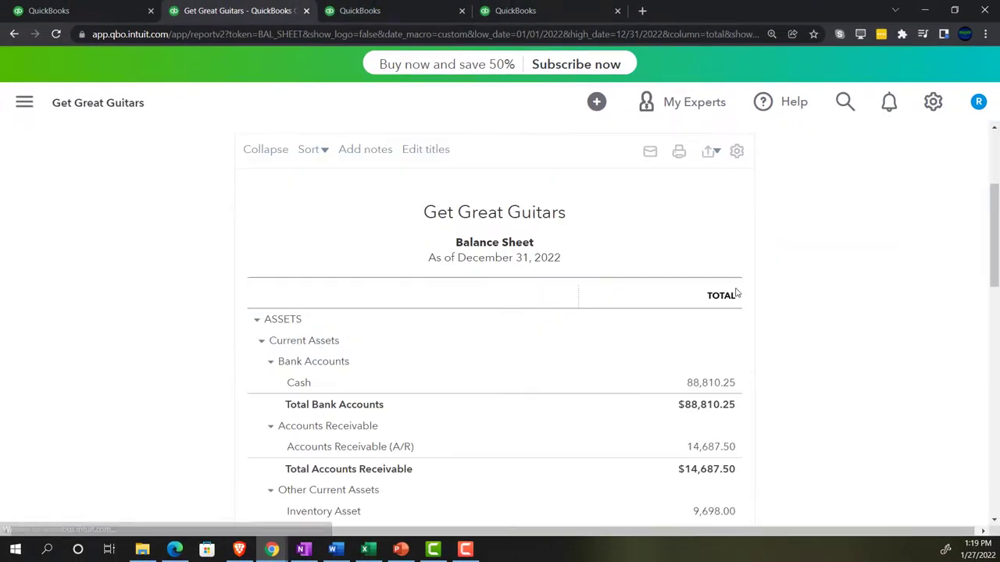
Step: Open the Profit and Loss report in the third browser tab and collapse the navigation menu
{"action": "left_click", "coordinate": [385, 13]}
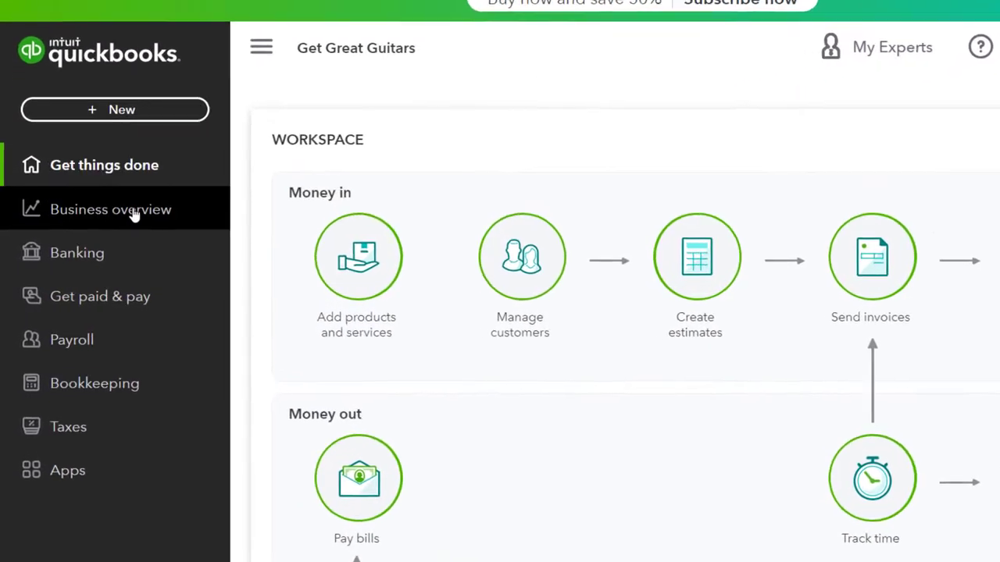
{"action": "left_click", "coordinate": [103, 233]}
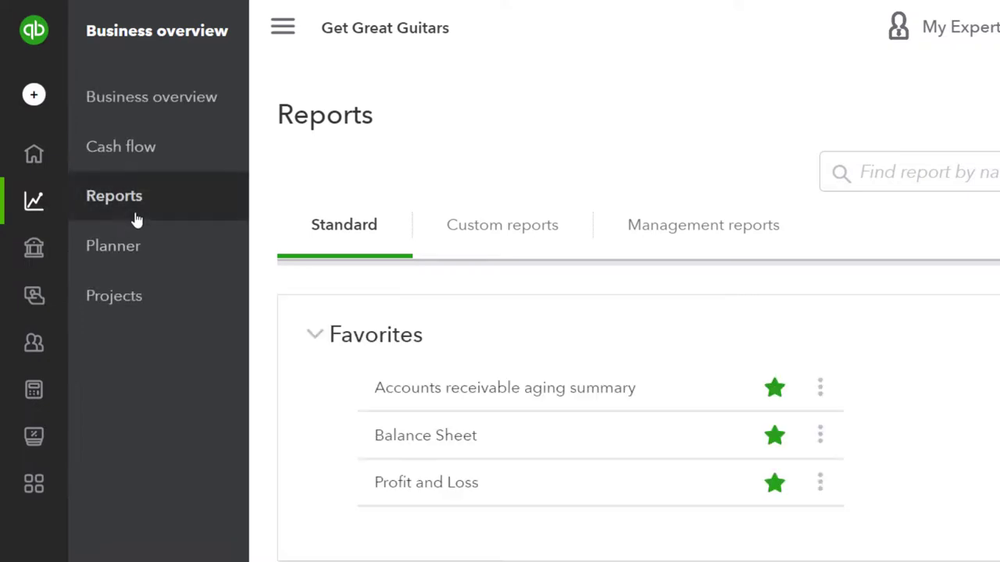
{"action": "left_click", "coordinate": [422, 484]}
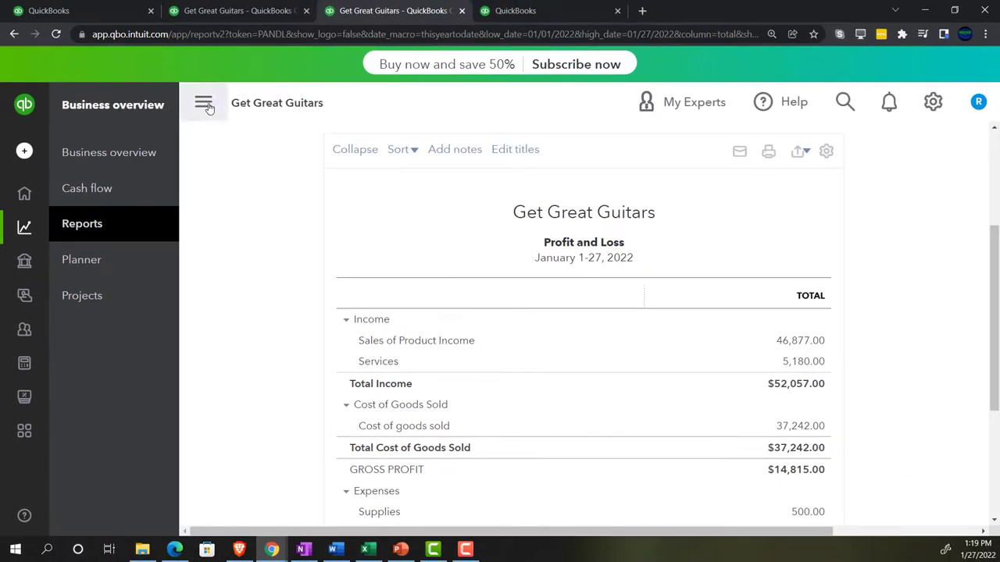
{"action": "left_click", "coordinate": [204, 105]}
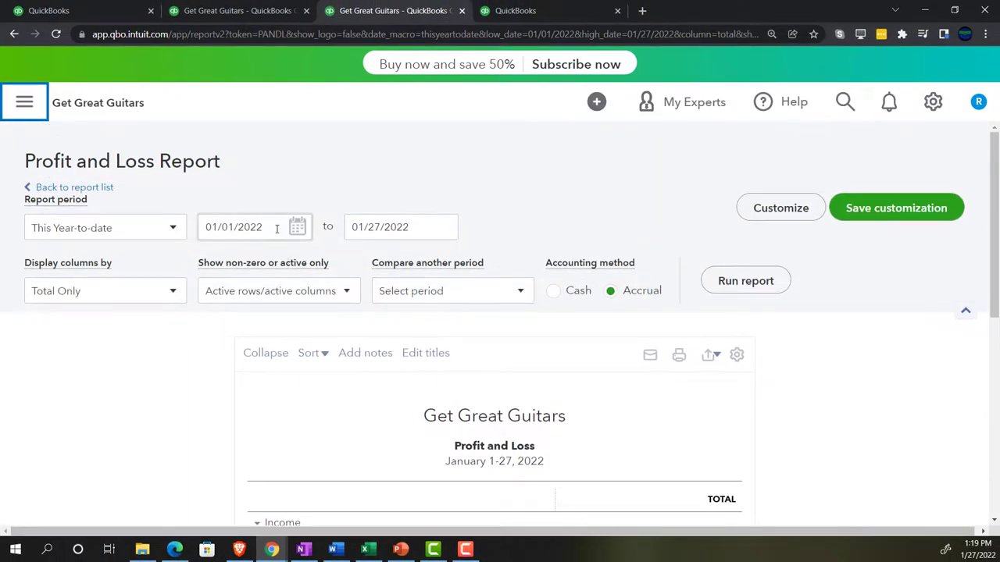
Step: Run the Profit and Loss report for the period 01/01/2022 to 12/31/2022
{"action": "left_click", "coordinate": [276, 228]}
{"action": "type", "text": "0"}
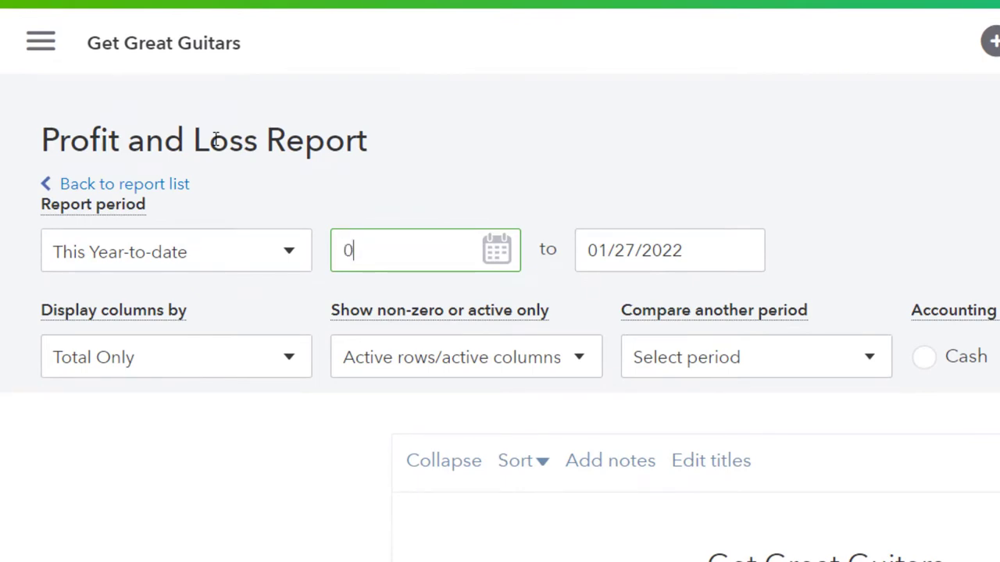
{"action": "type", "text": "1/01/2022"}
{"action": "key", "text": "Tab"}
{"action": "type", "text": "12/"}
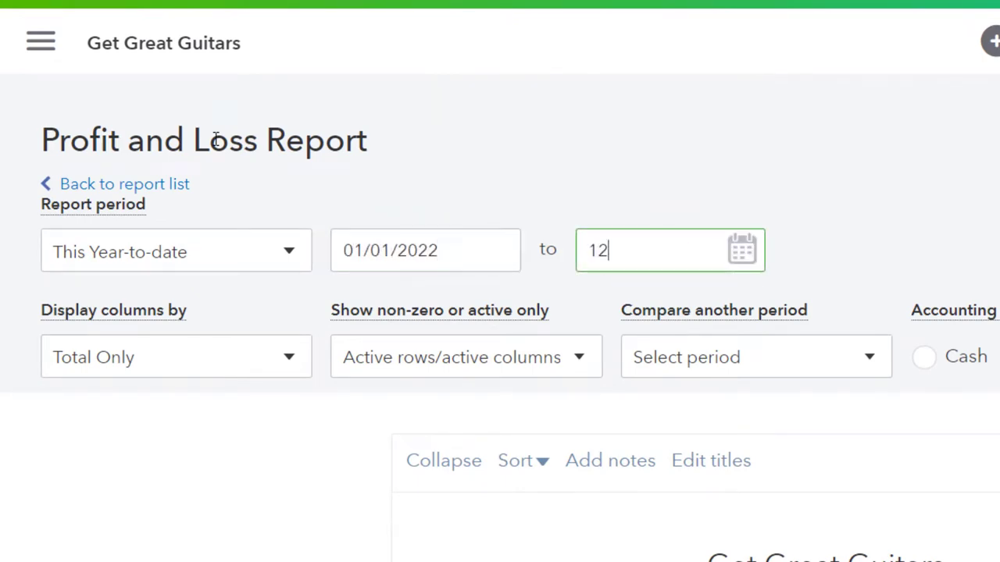
{"action": "type", "text": "31/2022"}
{"action": "key", "text": "Tab"}
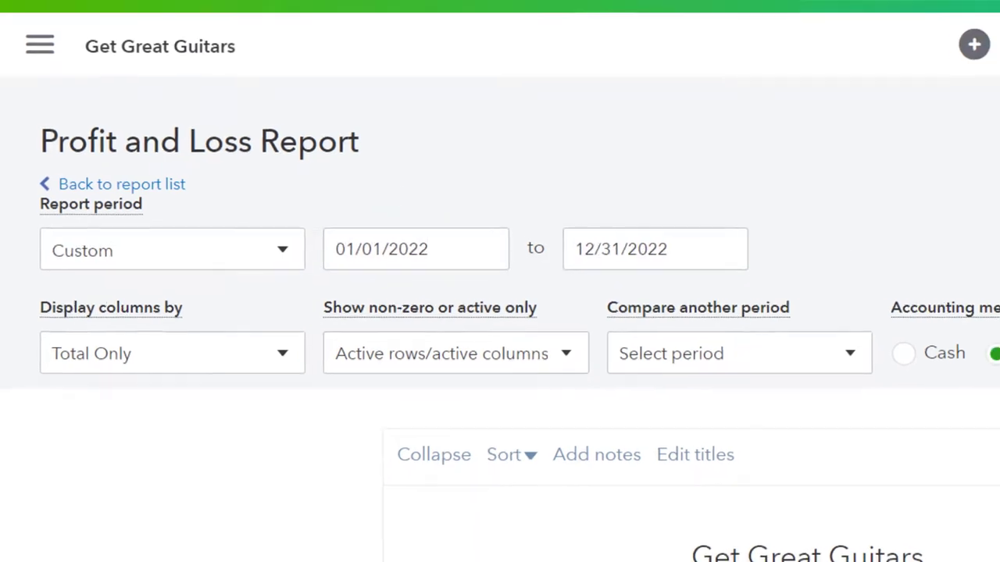
{"action": "left_click", "coordinate": [761, 281]}
{"action": "scroll", "coordinate": [705, 252], "scroll_direction": "down", "scroll_amount": 3}
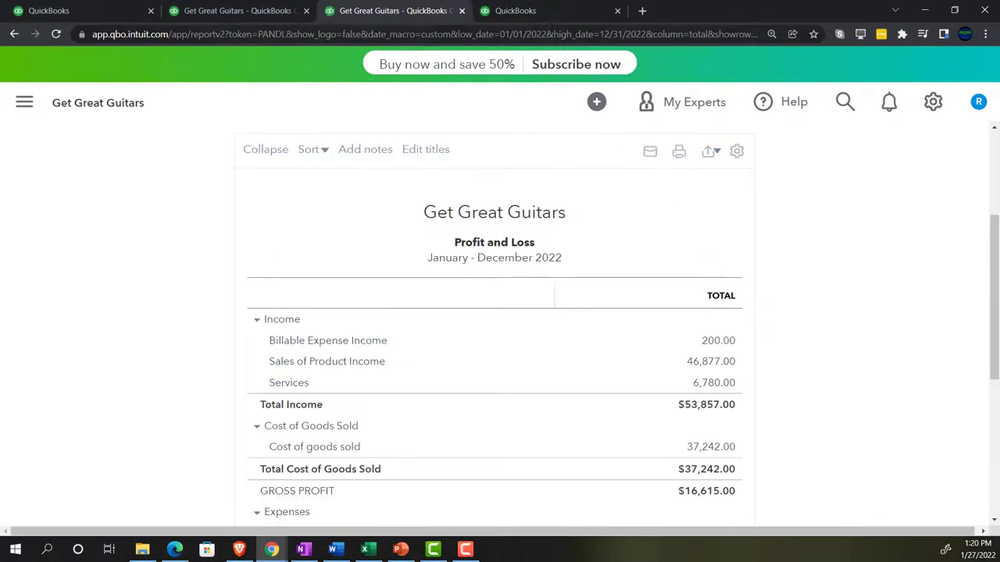
Step: Open the Reports page in the fourth browser tab and collapse the navigation menu
{"action": "left_click", "coordinate": [535, 8]}
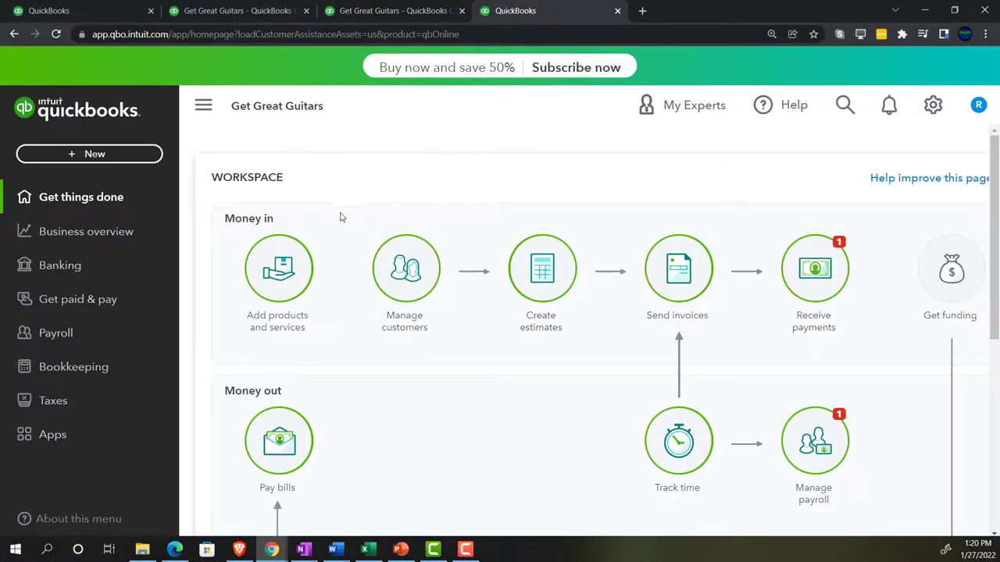
{"action": "left_click", "coordinate": [66, 241]}
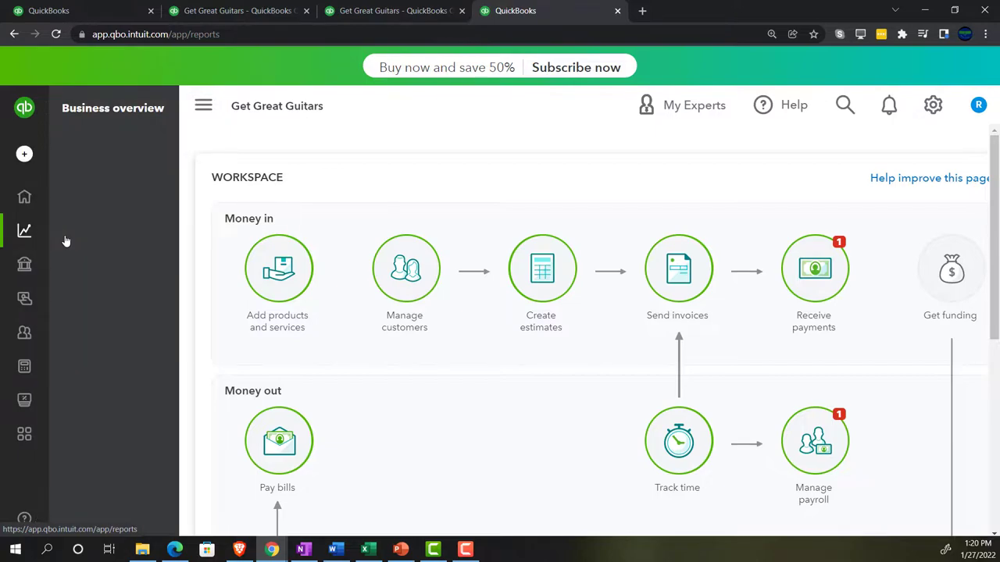
{"action": "left_click", "coordinate": [72, 254]}
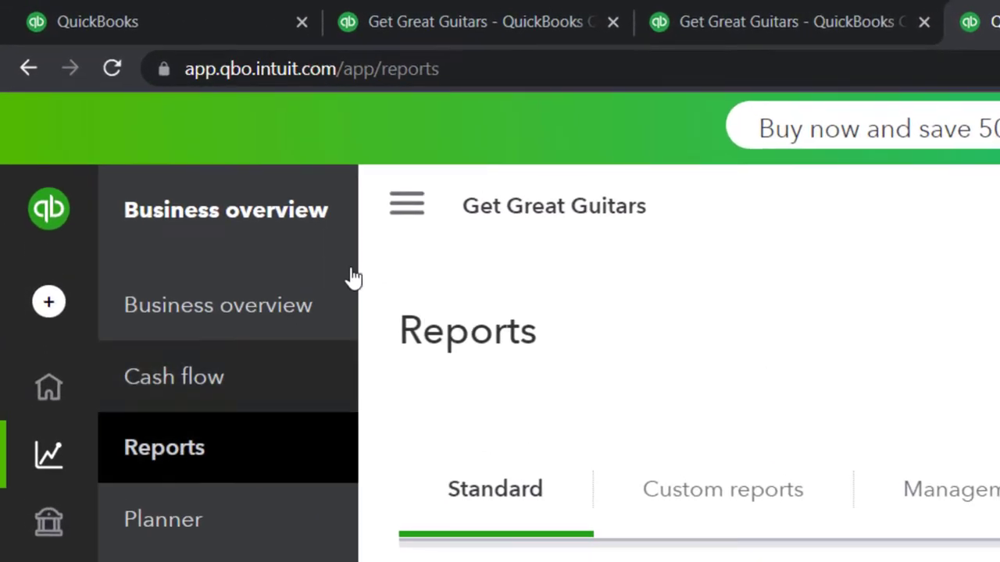
{"action": "left_click", "coordinate": [402, 208]}
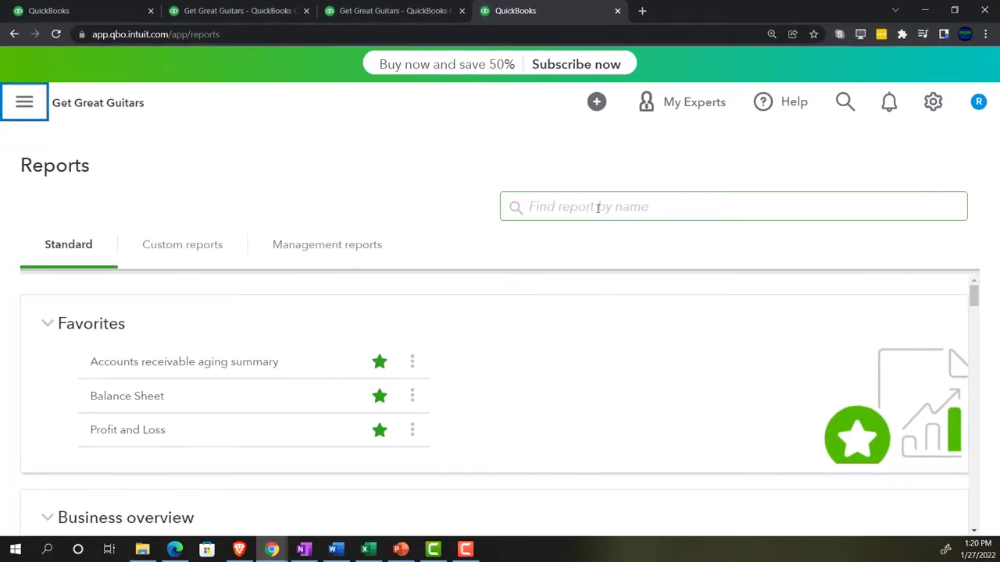
Step: Find the standard Trial Balance report by searching for "tria" and open it
{"action": "left_click", "coordinate": [598, 207]}
{"action": "type", "text": "tria"}
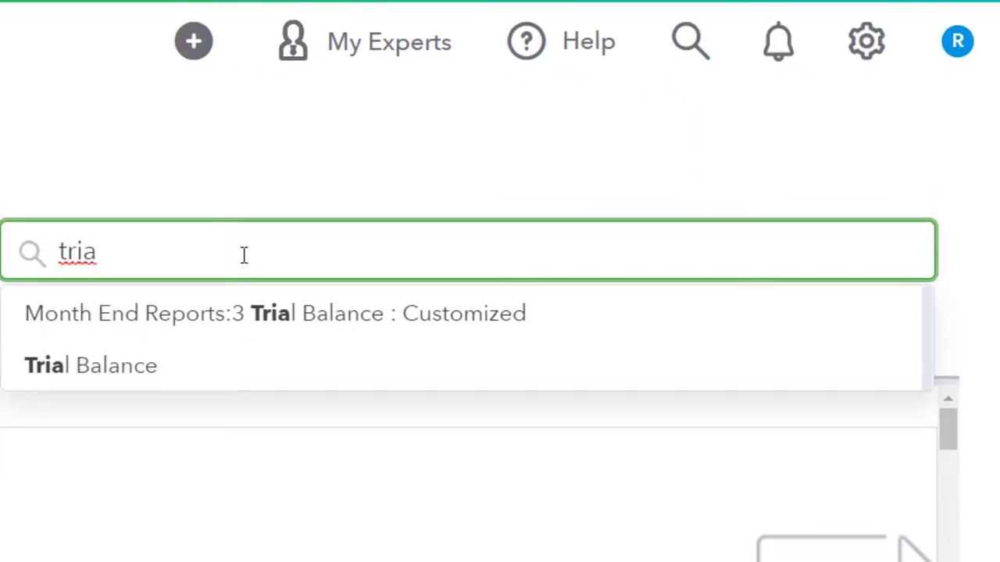
{"action": "key", "text": "Down"}
{"action": "key", "text": "Down"}
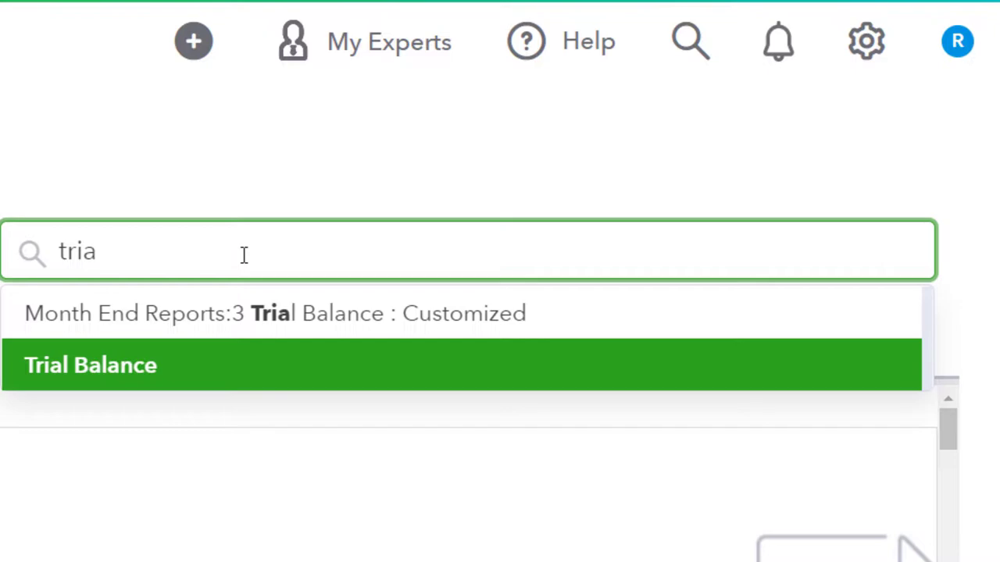
{"action": "key", "text": "Return"}
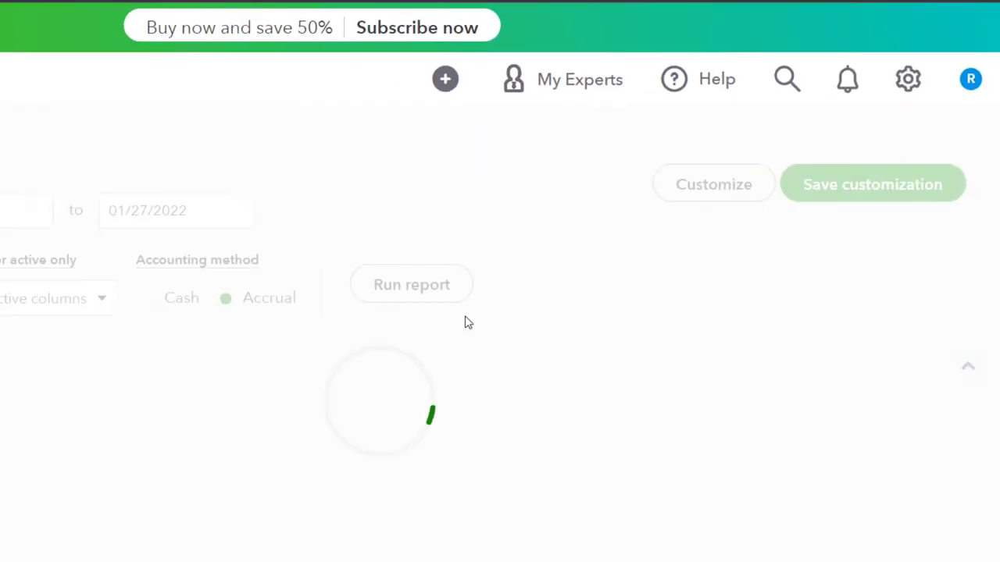
Step: Run the Trial Balance for the period 01/01/2022 to 12/31/2022
{"action": "scroll", "coordinate": [598, 281], "scroll_direction": "down", "scroll_amount": 3}
{"action": "scroll", "coordinate": [529, 341], "scroll_direction": "up", "scroll_amount": 3}
{"action": "left_click_drag", "start_coordinate": [268, 226], "coordinate": [255, 134]}
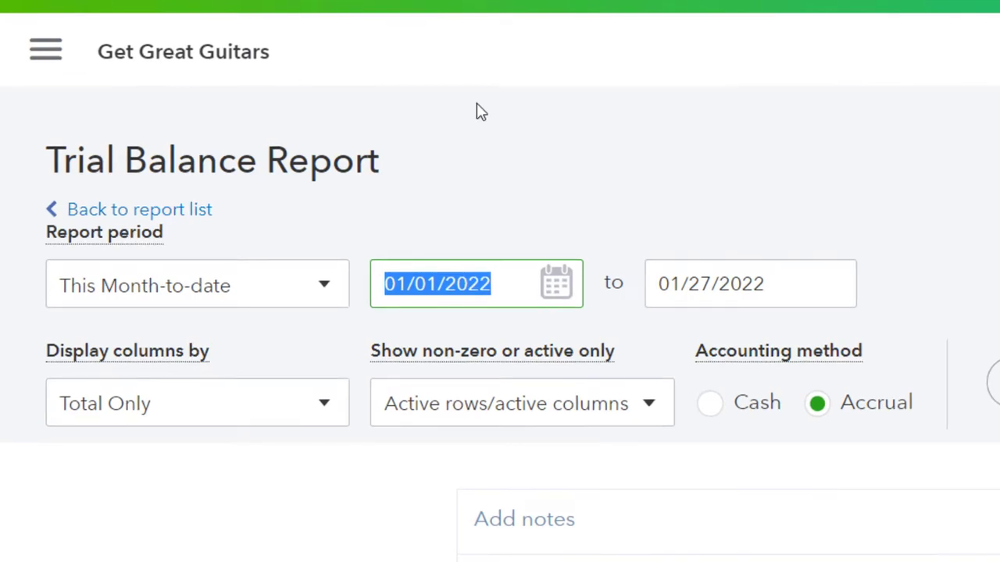
{"action": "type", "text": "010122"}
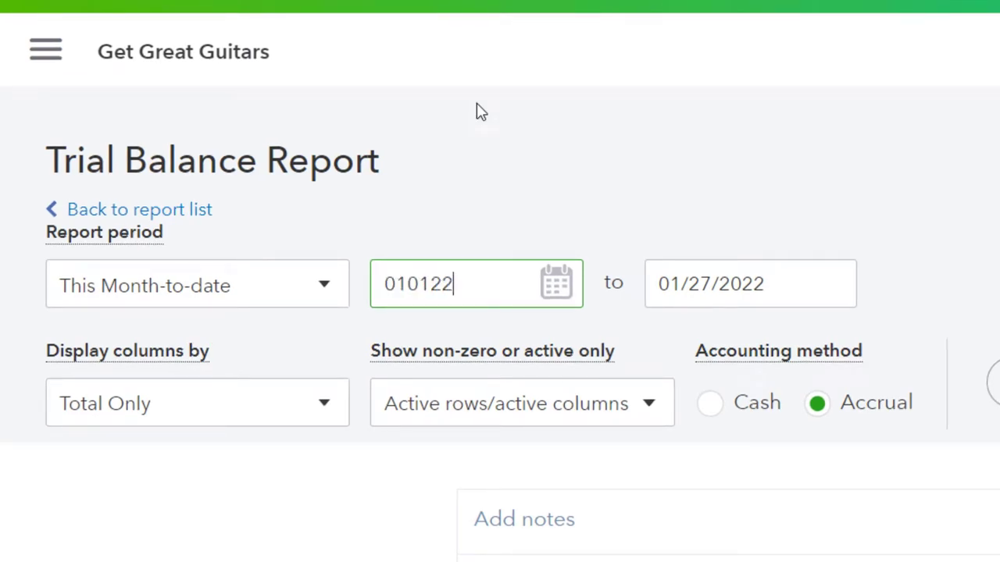
{"action": "key", "text": "Tab"}
{"action": "type", "text": "12/31/202"}
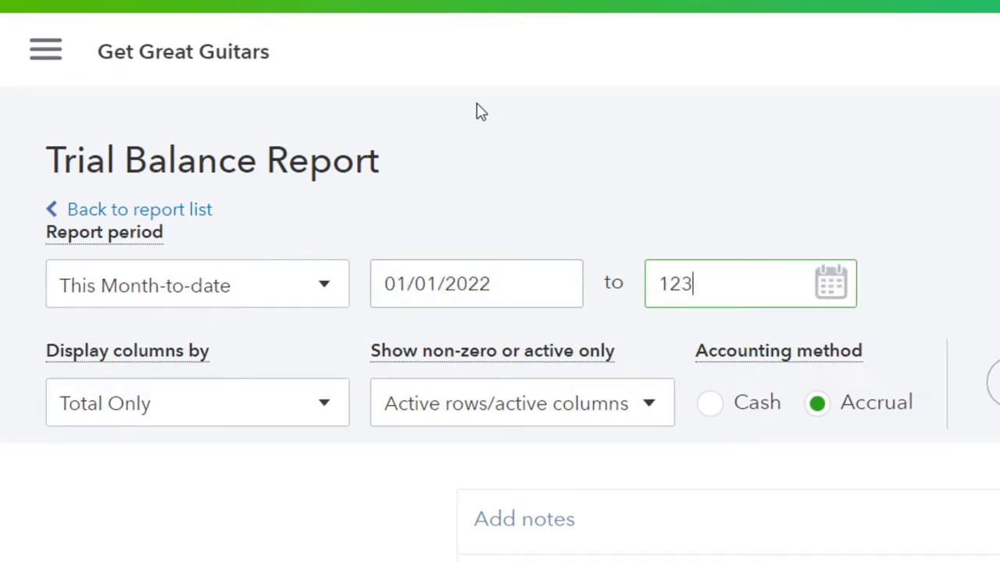
{"action": "key", "text": "Tab"}
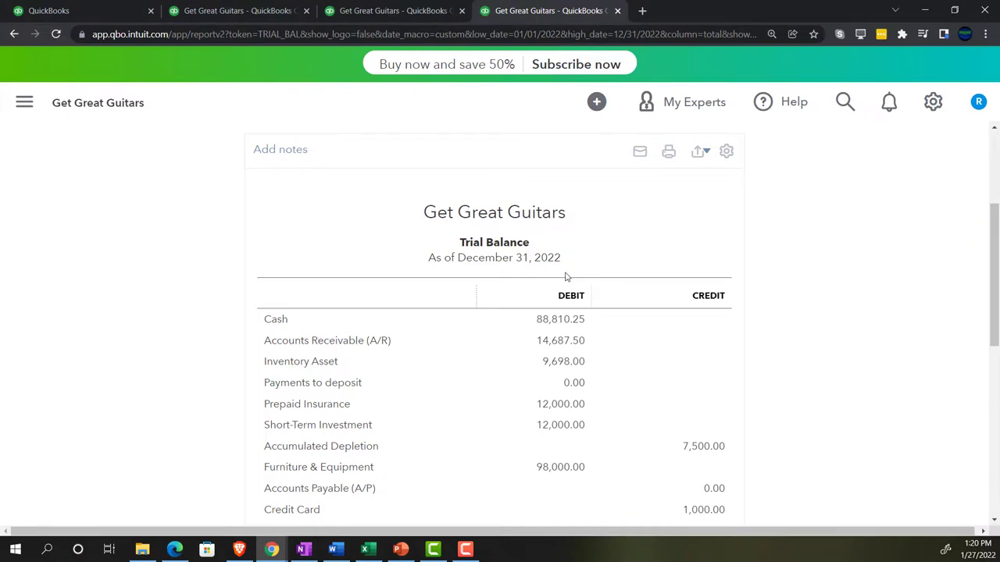
Step: Review the Balance Sheet from the assets down to Loans Payable under Other Current Liabilities
{"action": "left_click", "coordinate": [244, 10]}
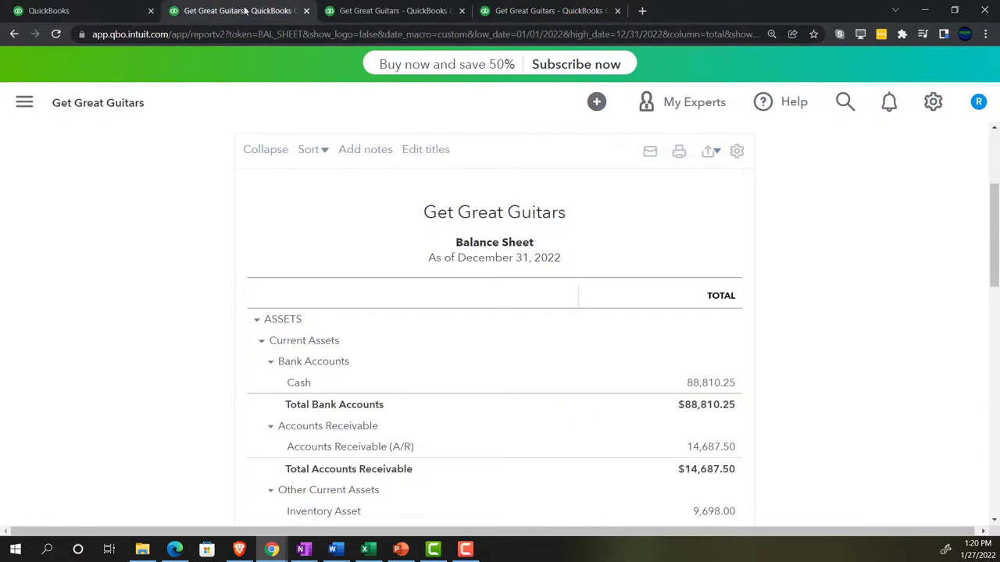
{"action": "key", "text": "ctrl+plus"}
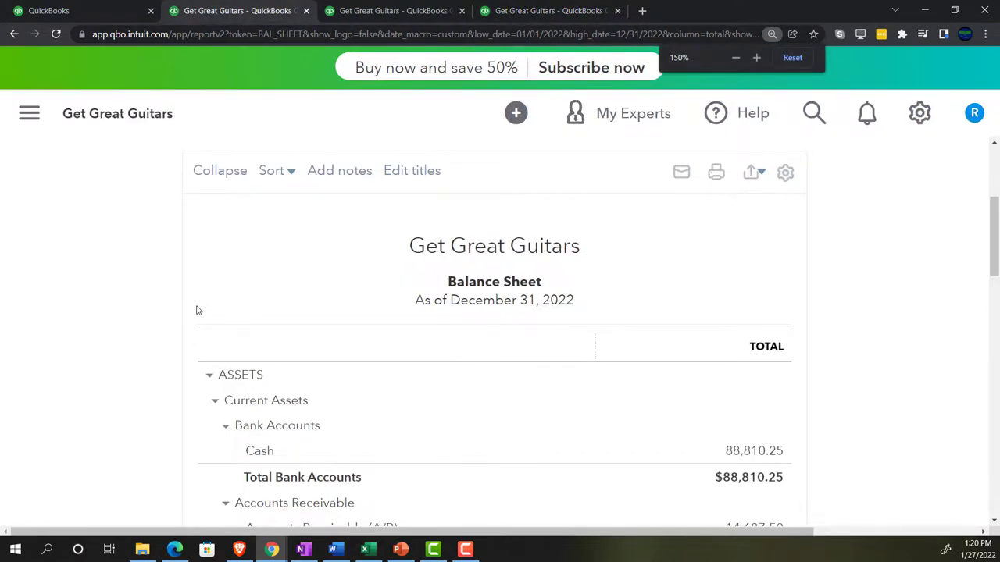
{"action": "key", "text": "ctrl+plus"}
{"action": "scroll", "coordinate": [196, 310], "scroll_direction": "down", "scroll_amount": 4}
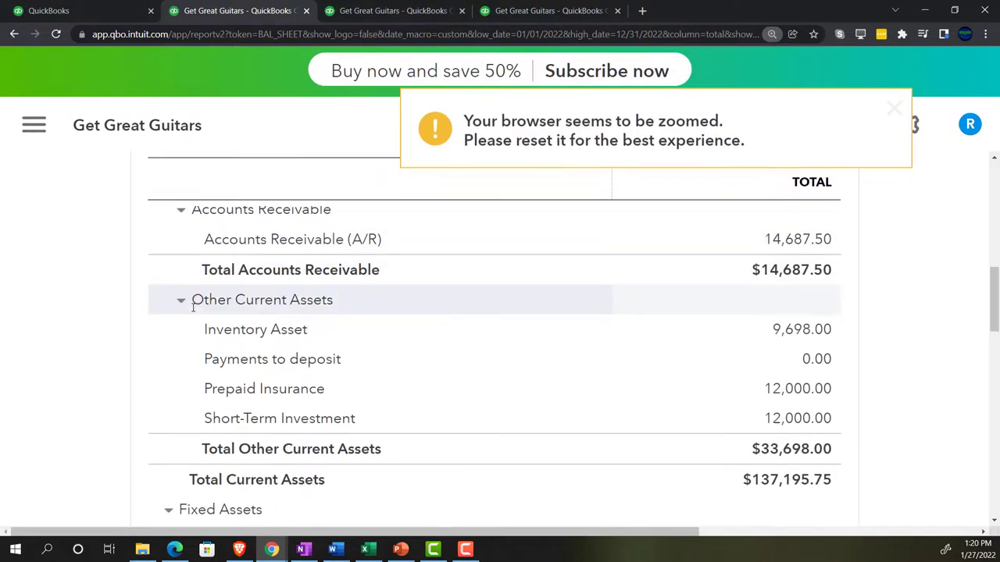
{"action": "scroll", "coordinate": [193, 307], "scroll_direction": "down", "scroll_amount": 5}
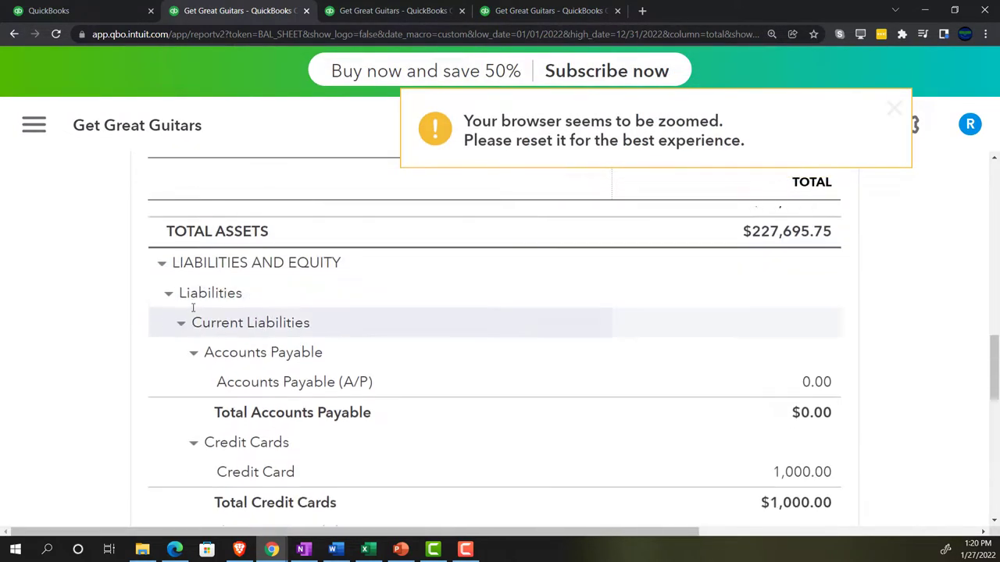
{"action": "scroll", "coordinate": [193, 308], "scroll_direction": "down", "scroll_amount": 4}
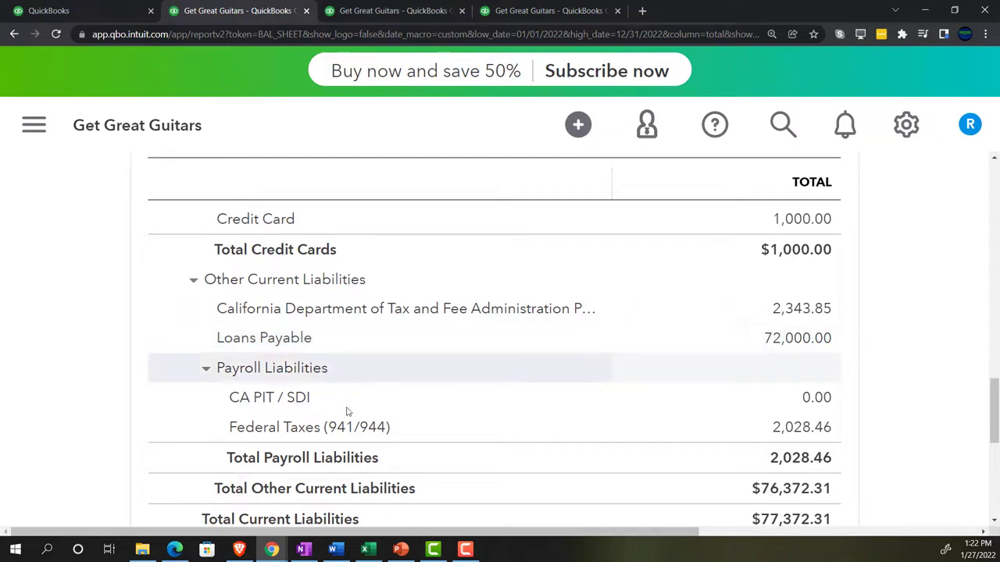
Step: Switch to the Loan Amortizatoin Table workbook in Excel and examine the month 1 row and the interest for months 1 to 4
{"action": "left_click", "coordinate": [369, 551]}
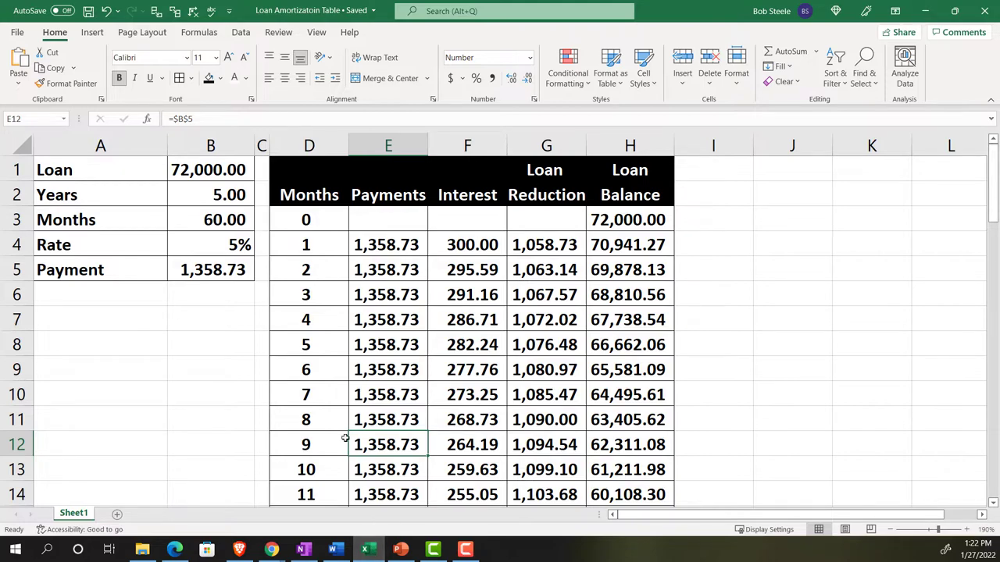
{"action": "scroll", "coordinate": [344, 439], "scroll_direction": "up", "scroll_amount": 1}
{"action": "scroll", "coordinate": [344, 438], "scroll_direction": "up", "scroll_amount": 1}
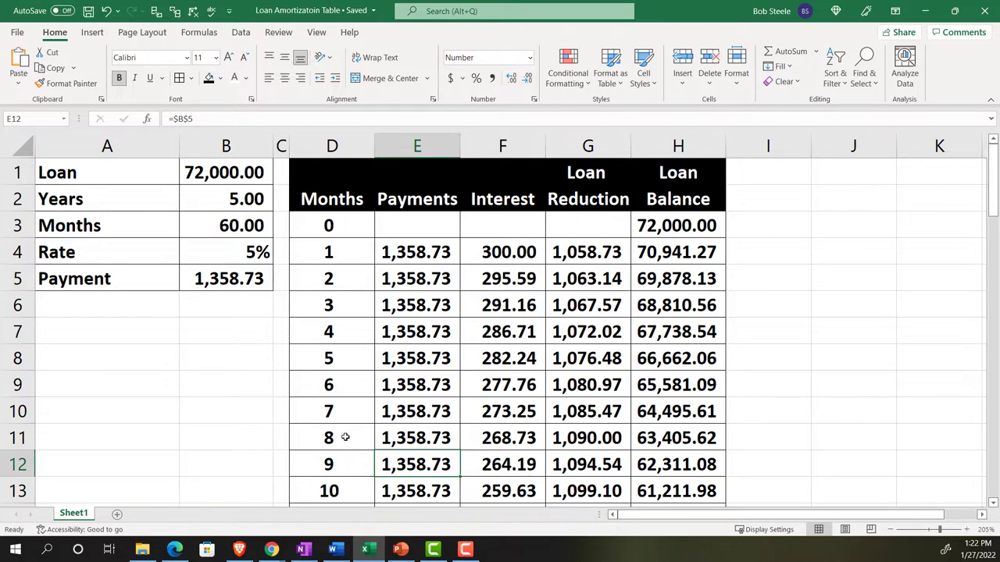
{"action": "left_click_drag", "start_coordinate": [344, 252], "coordinate": [639, 251]}
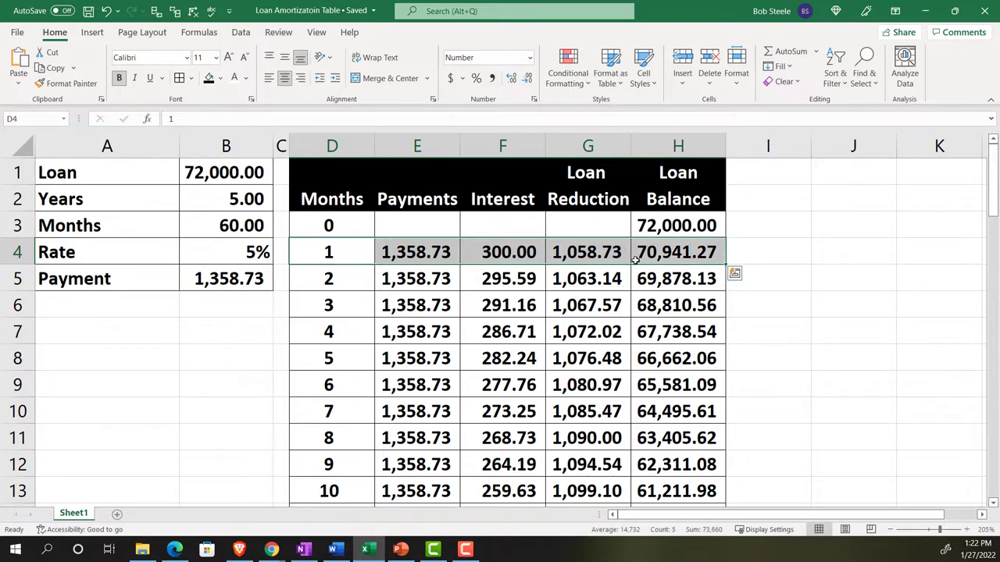
{"action": "left_click_drag", "start_coordinate": [509, 251], "coordinate": [506, 332]}
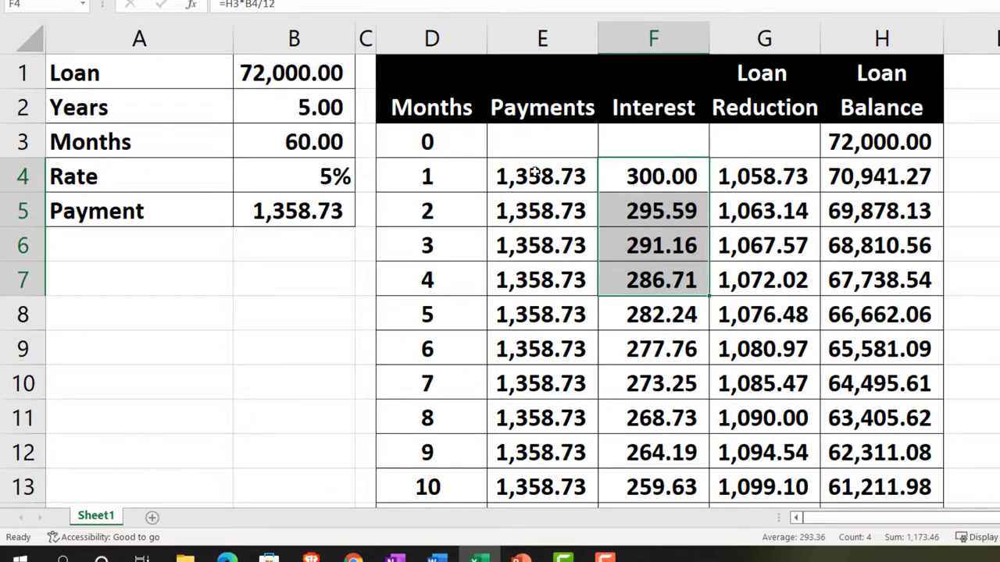
Step: Examine the month 1 payment, then the month 12 row with its loan balance and interest formulas
{"action": "left_click", "coordinate": [535, 173]}
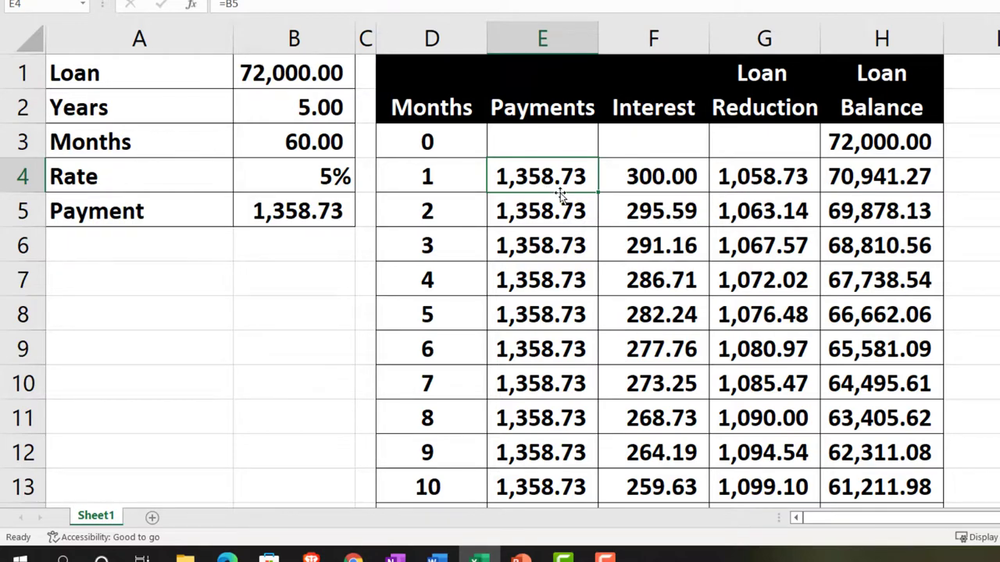
{"action": "scroll", "coordinate": [560, 195], "scroll_direction": "down", "scroll_amount": 1}
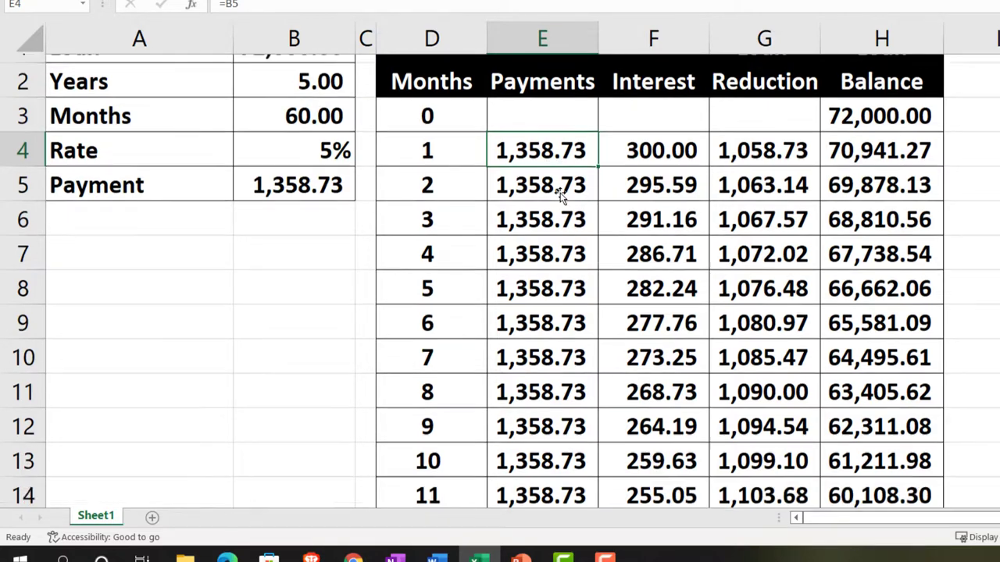
{"action": "left_click_drag", "start_coordinate": [439, 452], "coordinate": [848, 444]}
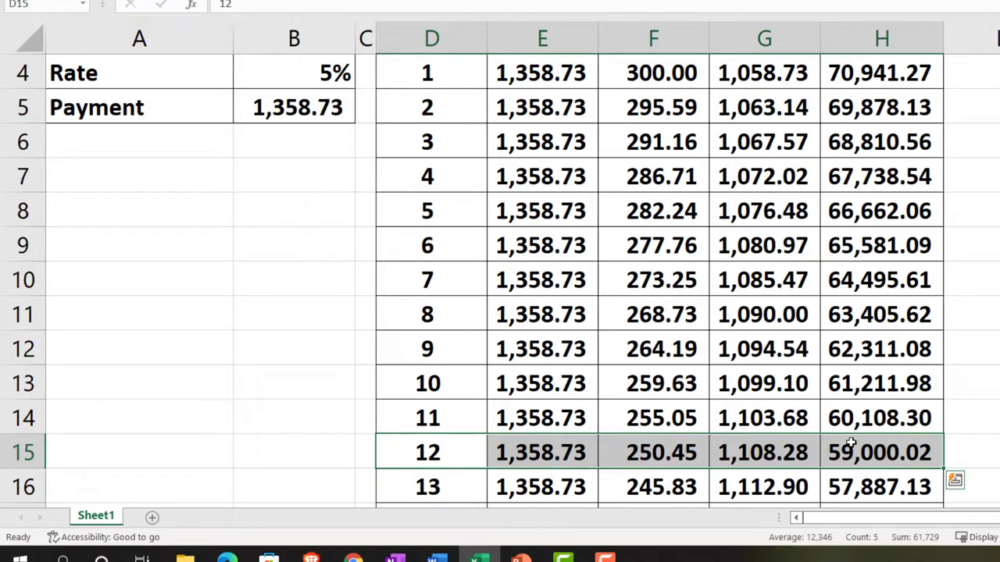
{"action": "left_click", "coordinate": [850, 444]}
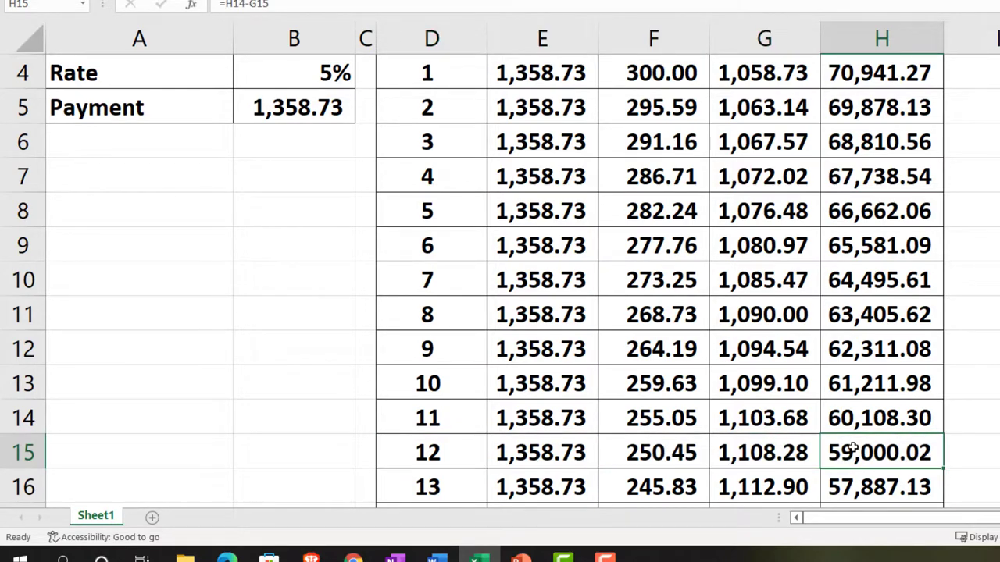
{"action": "left_click", "coordinate": [668, 449]}
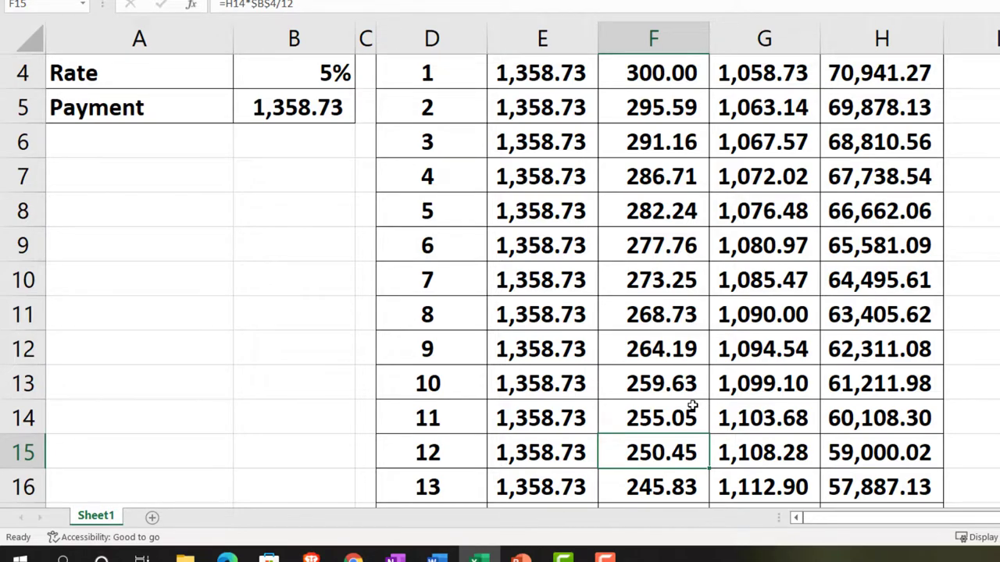
Step: Highlight the month 1 row of the amortization table, D4:H4, with a green fill
{"action": "scroll", "coordinate": [704, 391], "scroll_direction": "up", "scroll_amount": 1}
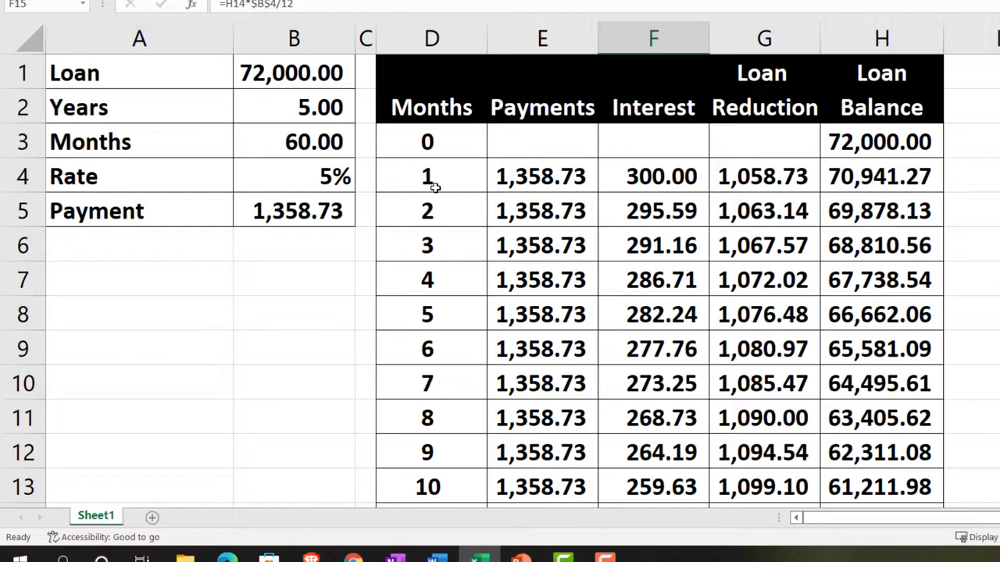
{"action": "left_click_drag", "start_coordinate": [446, 178], "coordinate": [834, 160]}
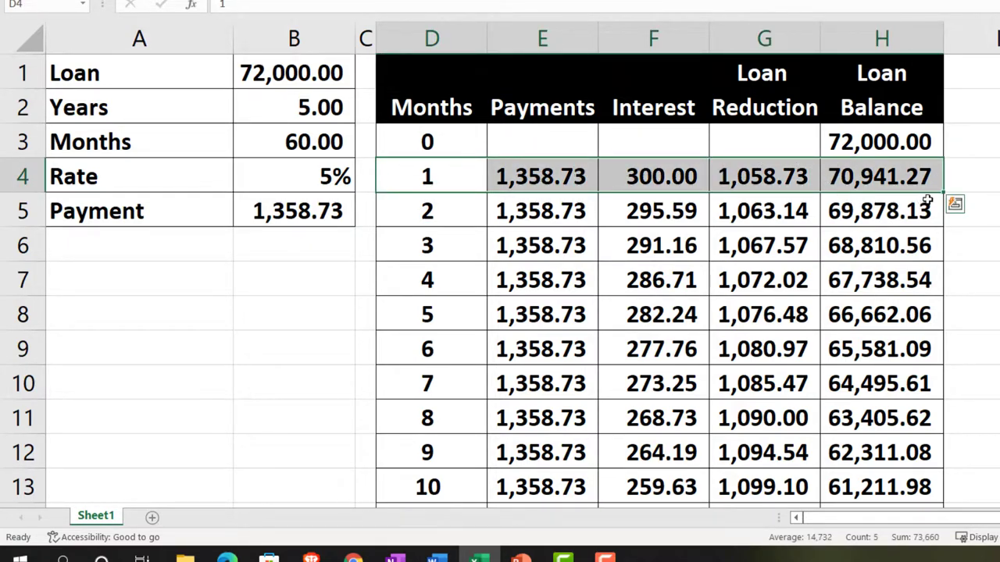
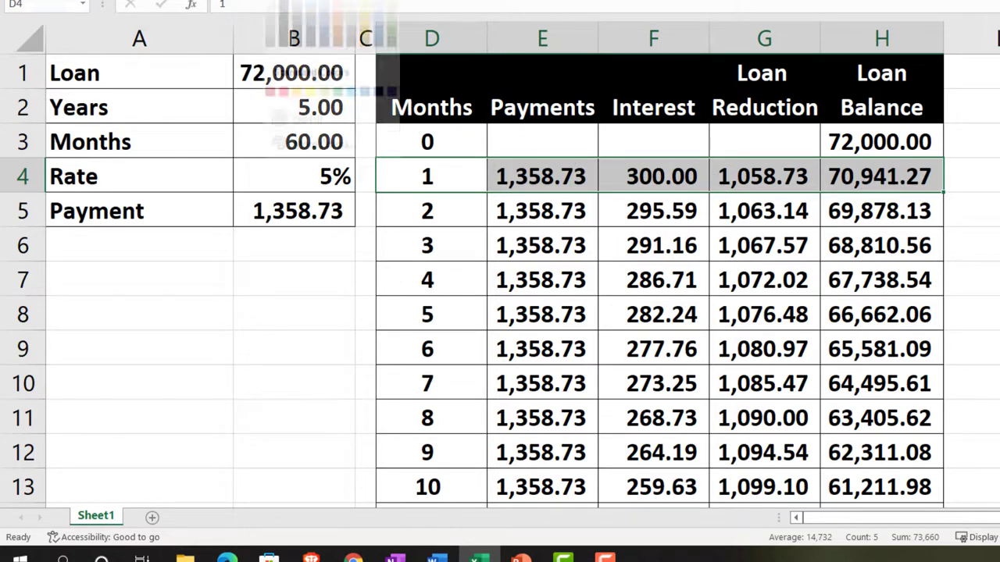
{"action": "left_click", "coordinate": [327, 110]}
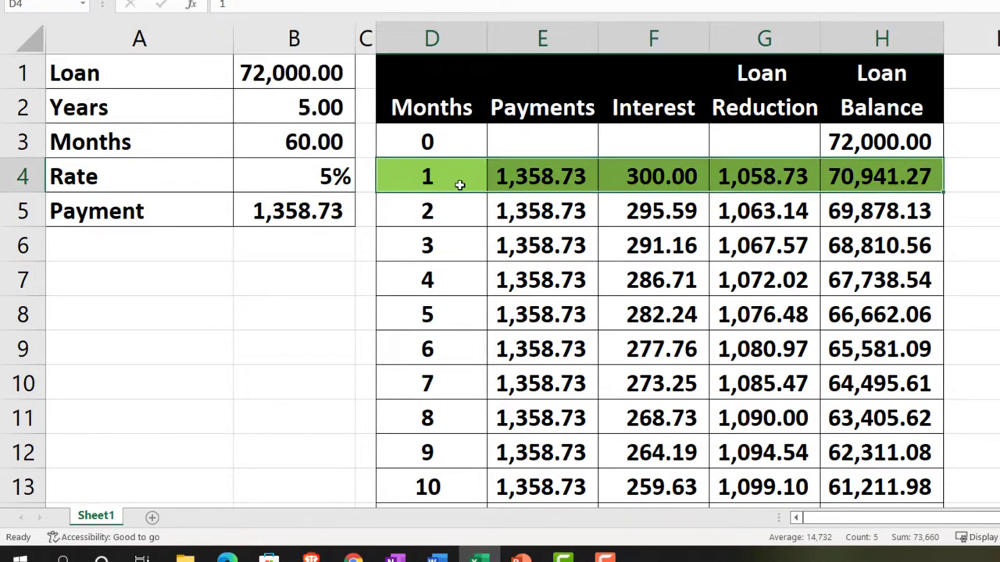
Step: Examine the payment, interest, loan reduction and balance in the month 2 row, D5:H5
{"action": "left_click", "coordinate": [497, 219]}
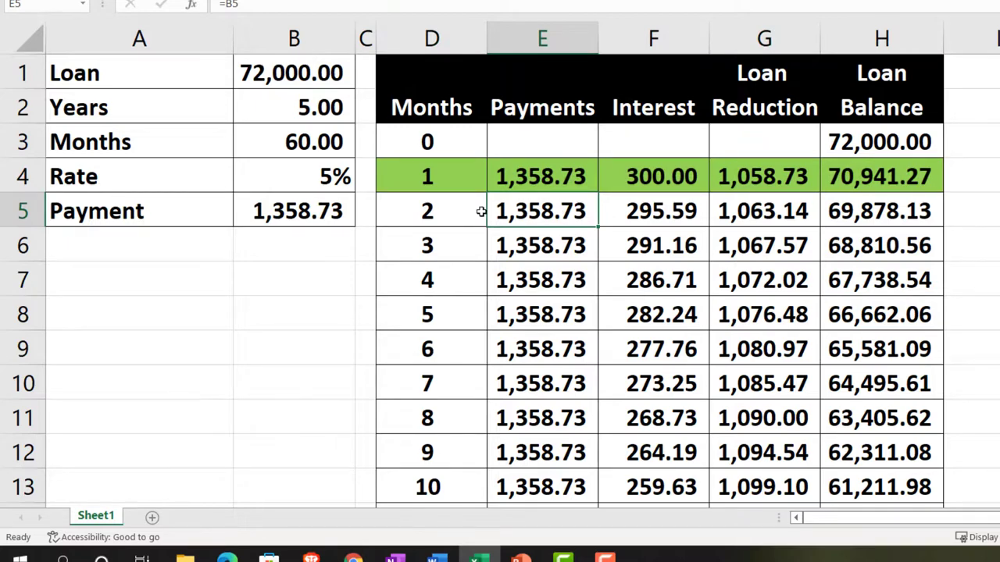
{"action": "left_click_drag", "start_coordinate": [481, 211], "coordinate": [834, 218]}
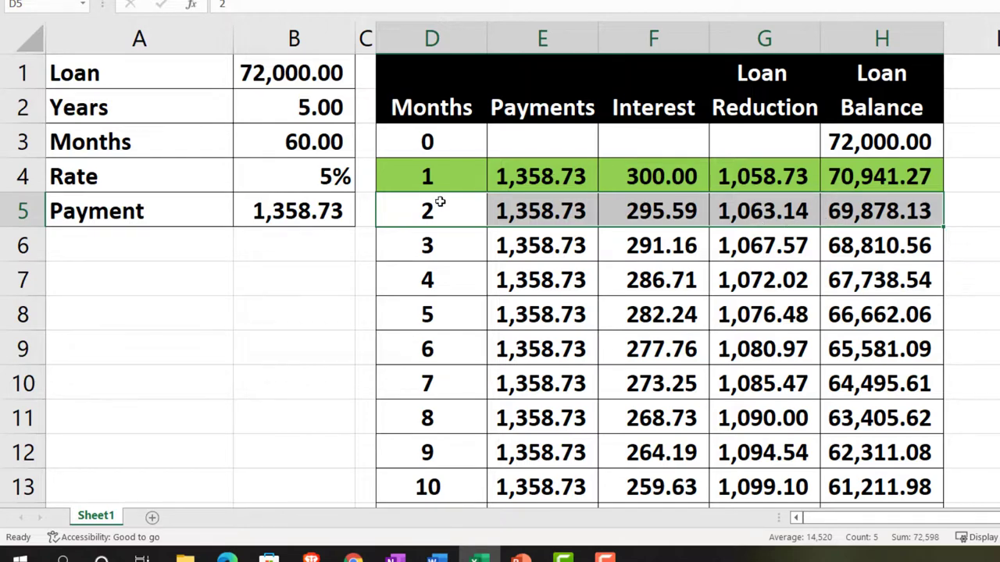
{"action": "left_click_drag", "start_coordinate": [450, 207], "coordinate": [834, 211]}
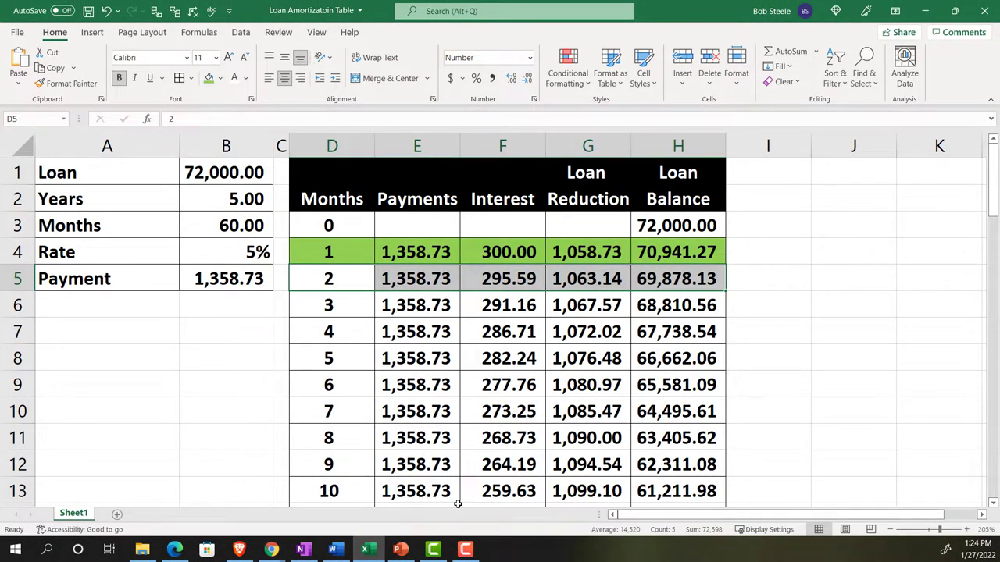
Step: Return to QuickBooks Online in Chrome and show the Get Great Guitars home page in the first browser tab
{"action": "left_click", "coordinate": [440, 549]}
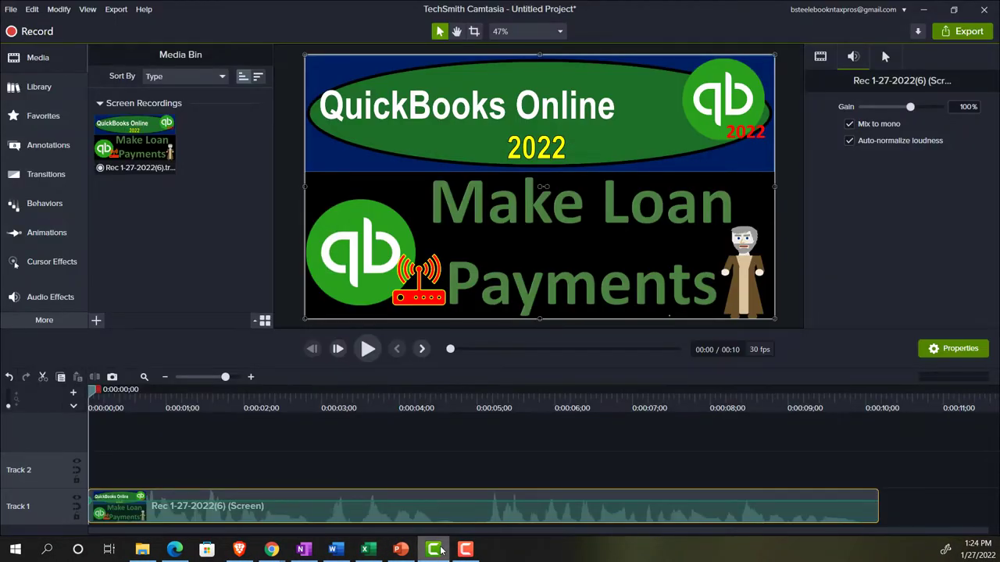
{"action": "left_click", "coordinate": [440, 550]}
{"action": "mouse_move", "coordinate": [271, 549]}
{"action": "left_click", "coordinate": [248, 491]}
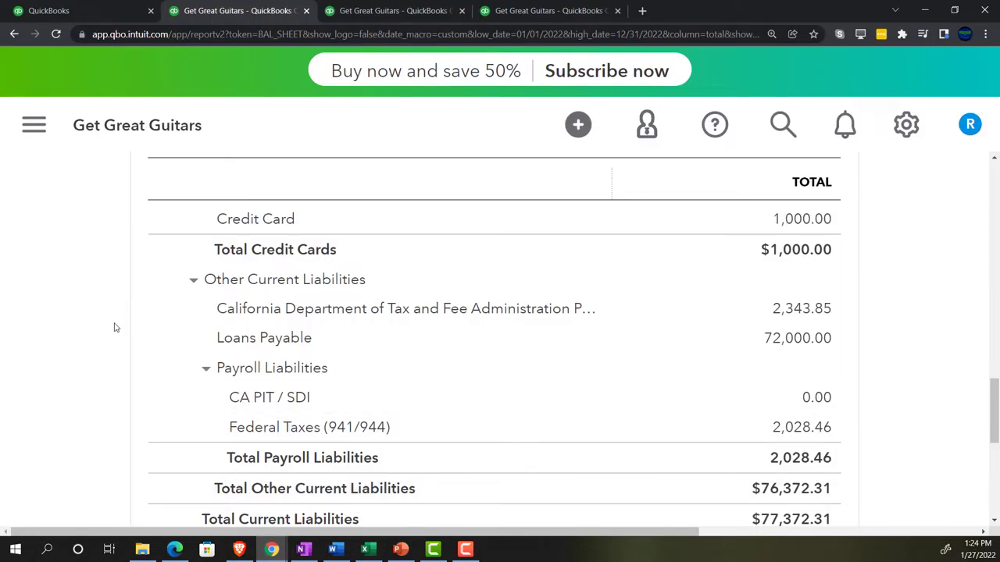
{"action": "left_click", "coordinate": [103, 16]}
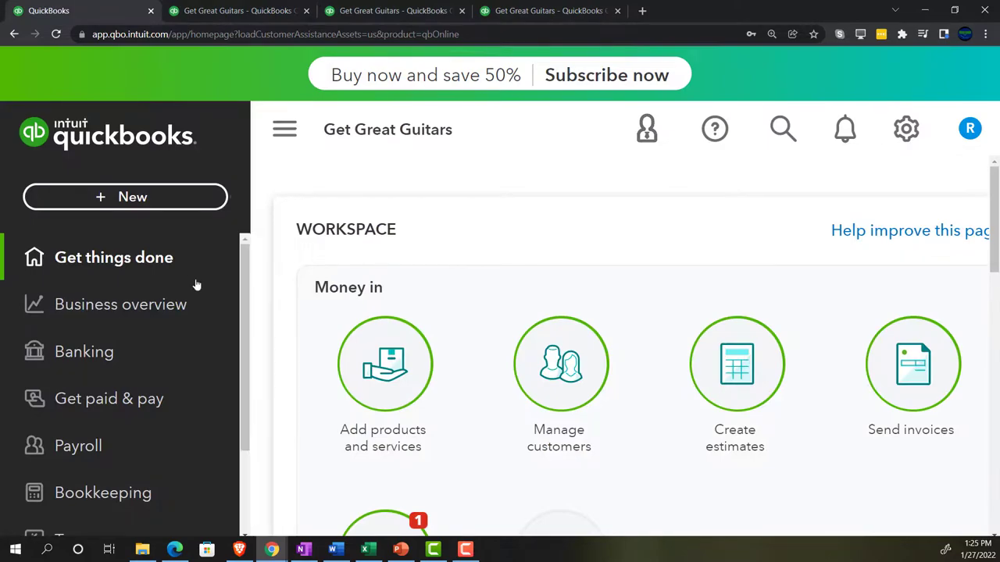
{"action": "key", "text": "ctrl+minus"}
{"action": "key", "text": "ctrl+minus"}
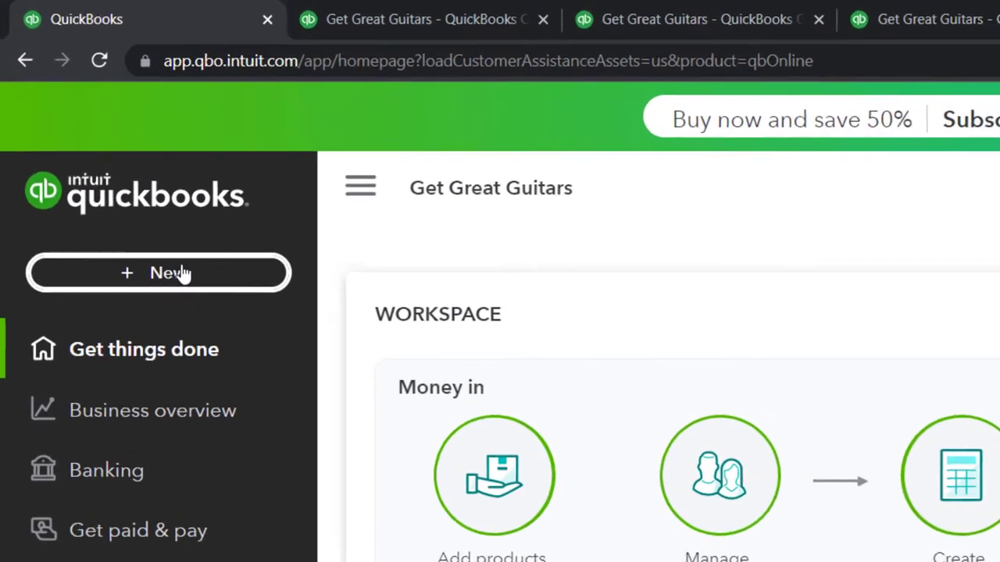
Step: Start a new check and choose the existing customer Chase as its payee
{"action": "left_click", "coordinate": [180, 273]}
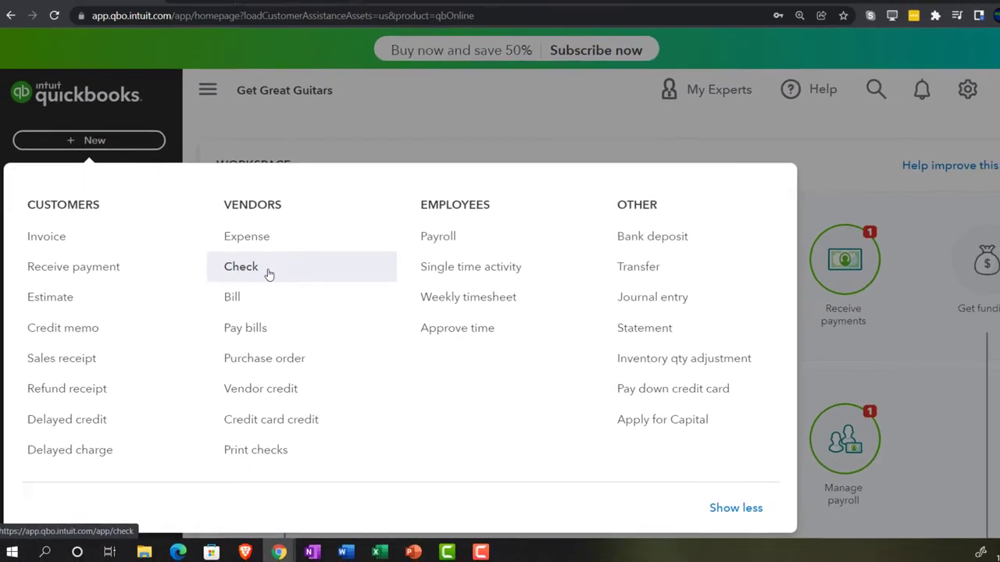
{"action": "left_click", "coordinate": [324, 206]}
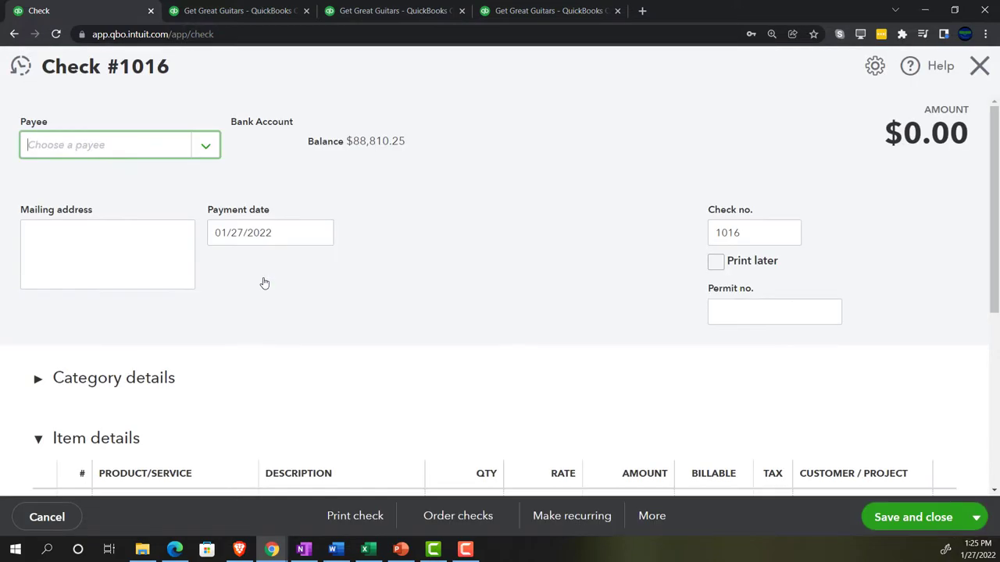
{"action": "left_click", "coordinate": [134, 146]}
{"action": "type", "text": "C"}
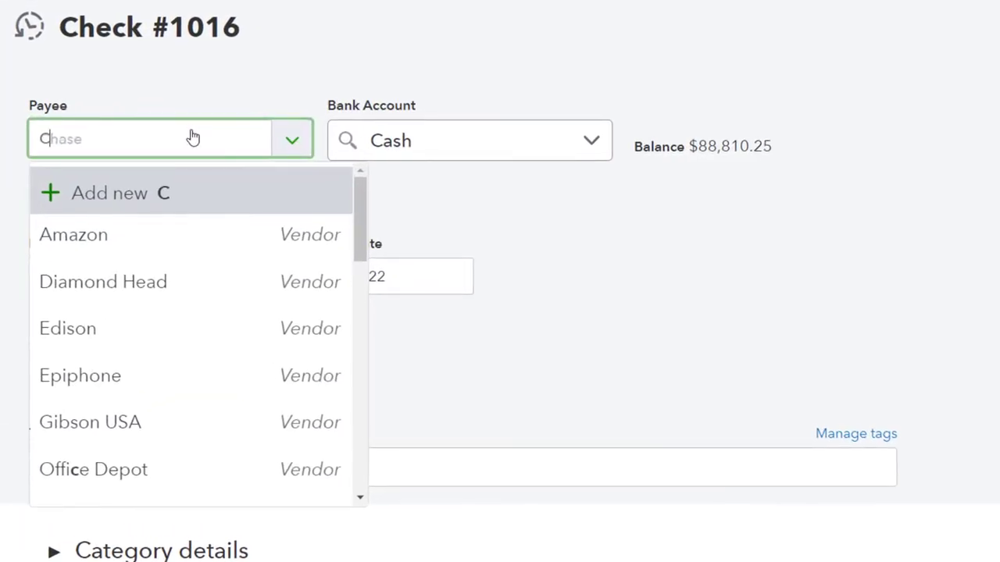
{"action": "type", "text": "ah"}
{"action": "key", "text": "BackSpace"}
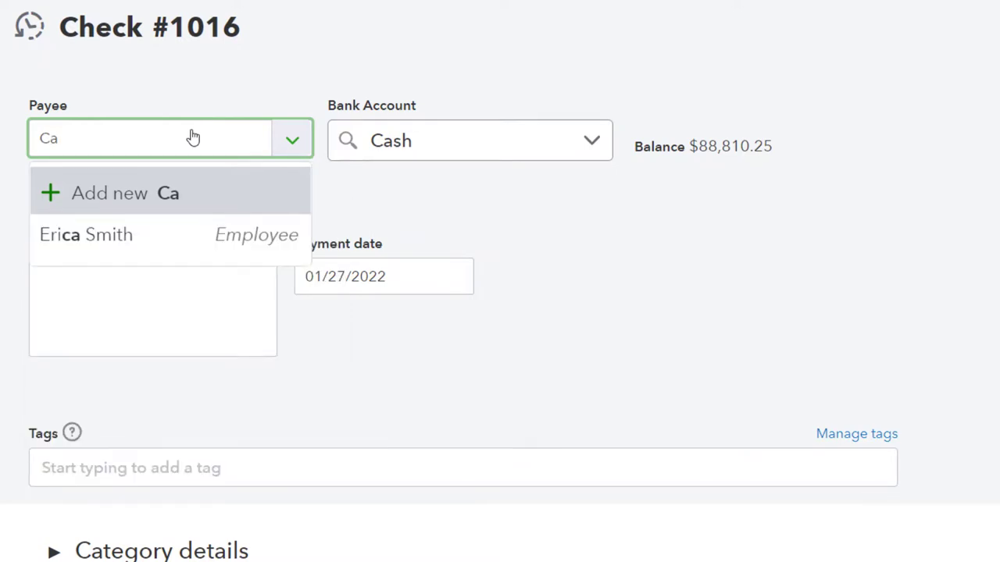
{"action": "key", "text": "BackSpace"}
{"action": "type", "text": "hase"}
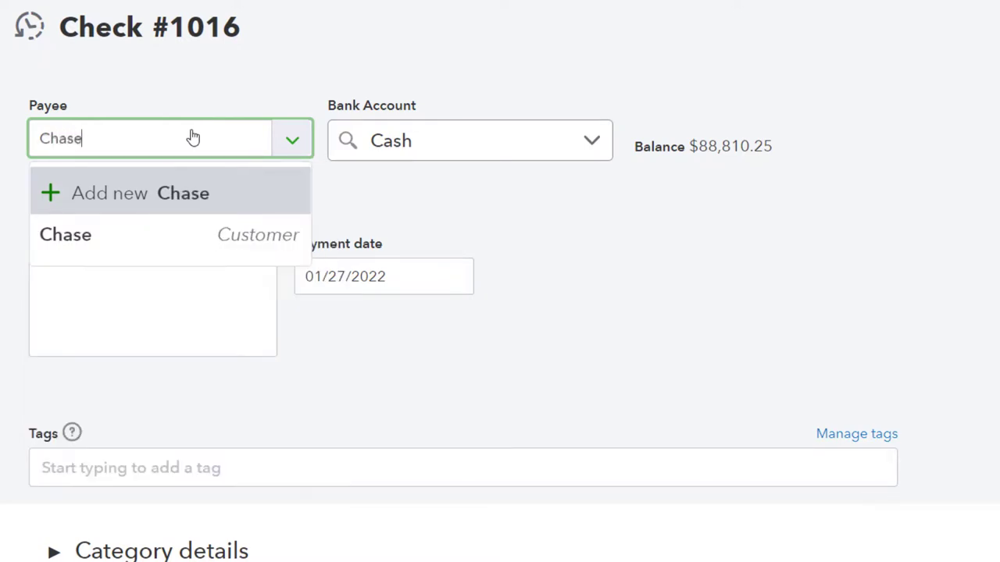
{"action": "left_click", "coordinate": [117, 237]}
{"action": "key", "text": "Tab"}
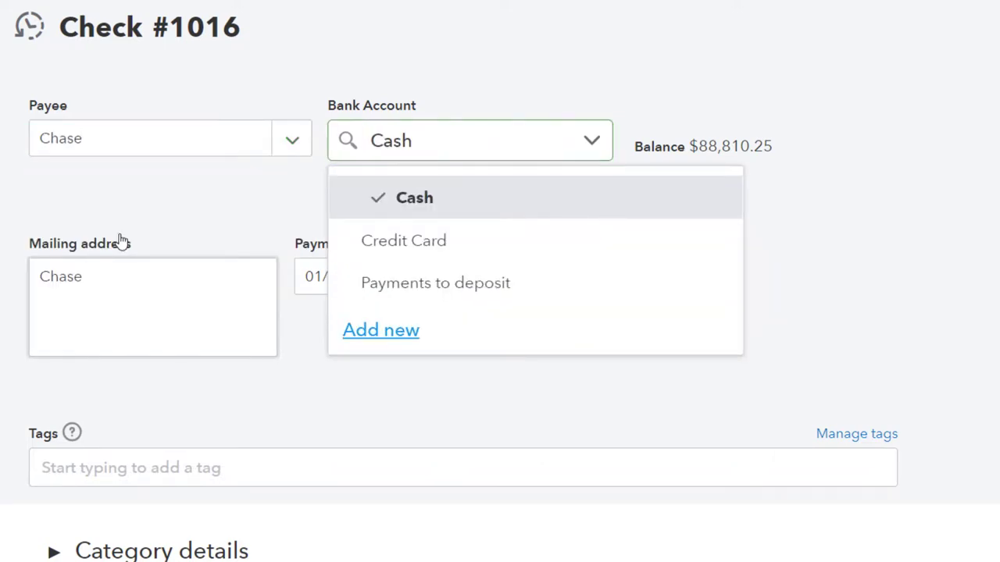
Step: Set the check's payment date to 02/01/2022
{"action": "left_click", "coordinate": [149, 284]}
{"action": "key", "text": "Tab"}
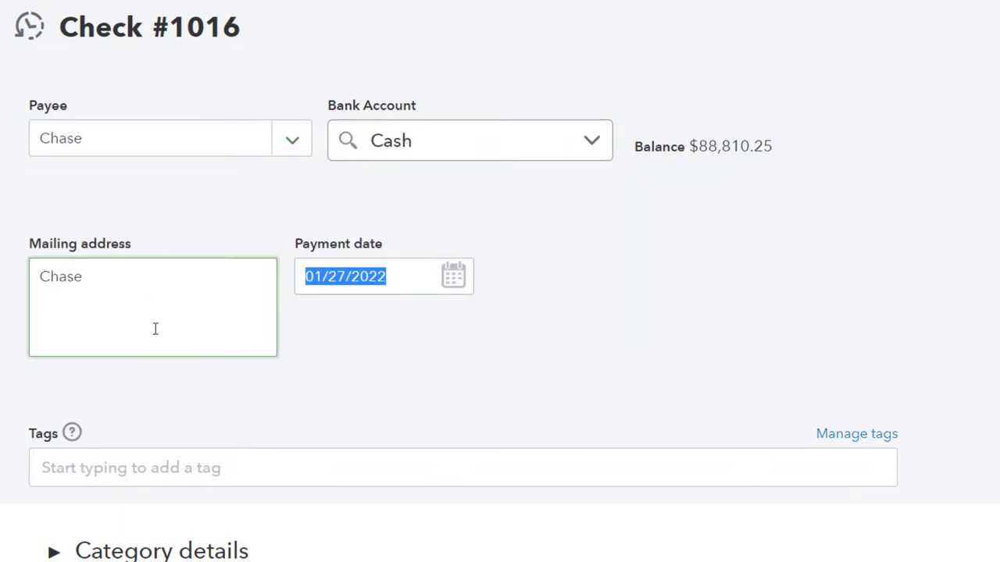
{"action": "type", "text": "02/"}
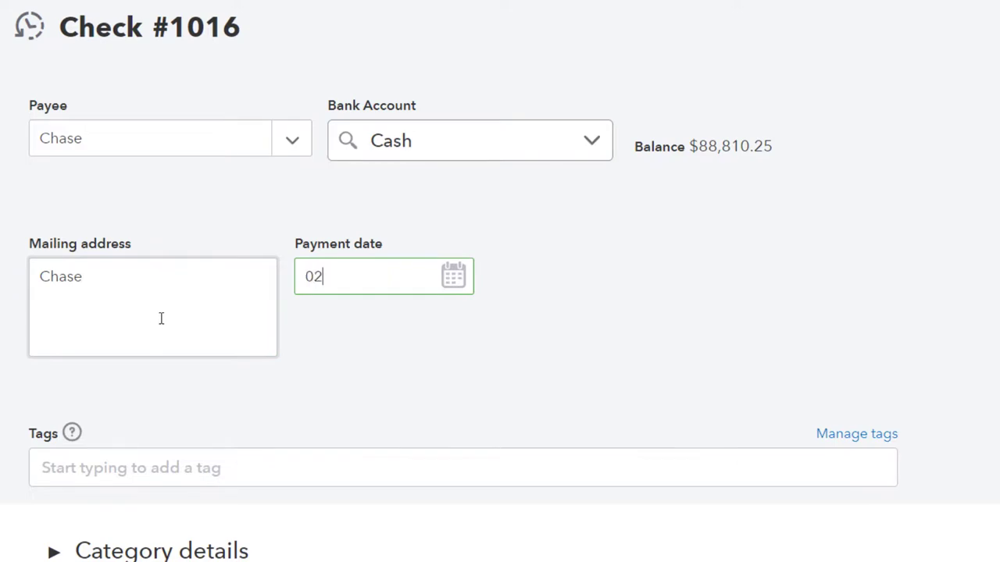
{"action": "type", "text": "01/202"}
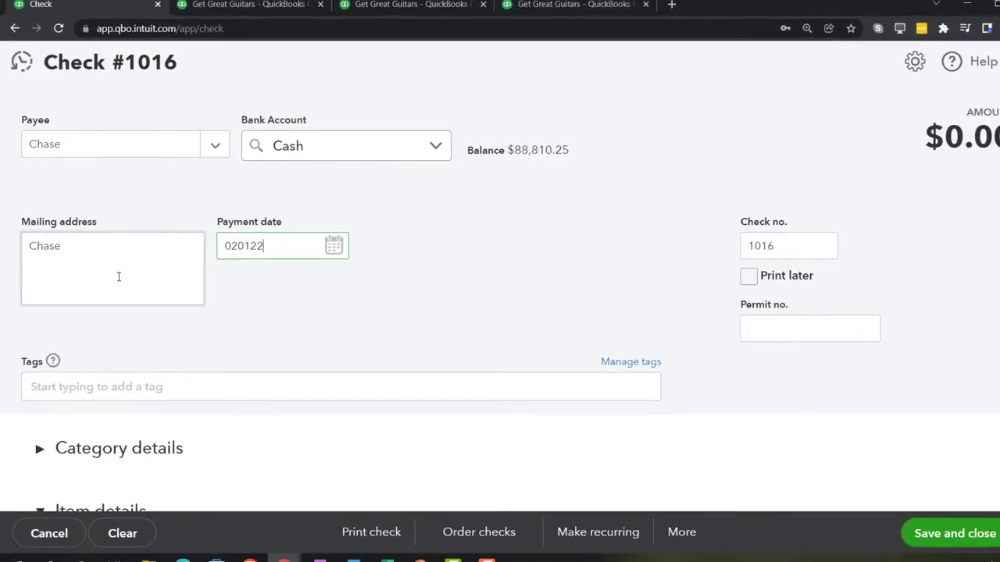
{"action": "key", "text": "Tab"}
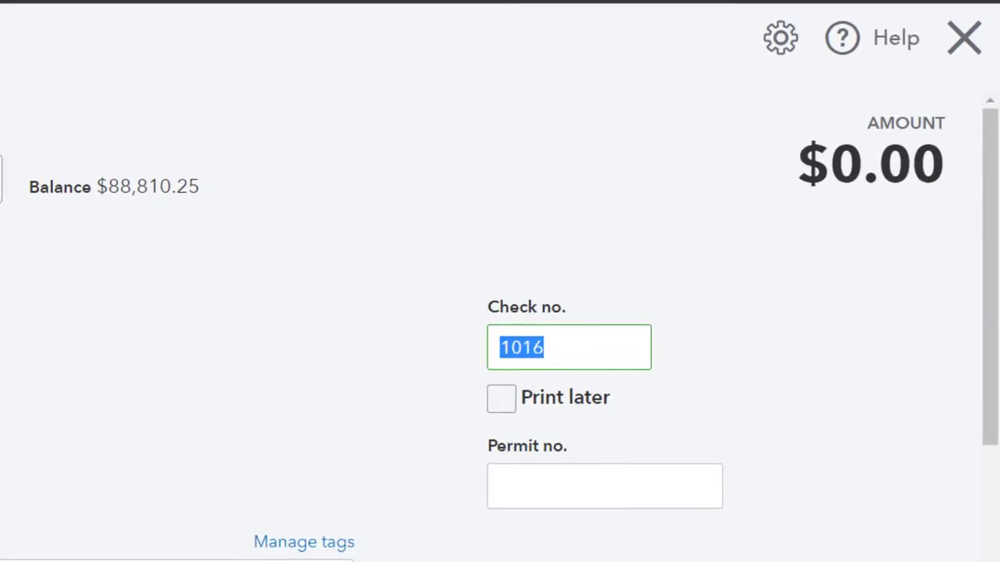
{"action": "key", "text": "Tab"}
{"action": "key", "text": "space"}
{"action": "key", "text": "space"}
{"action": "key", "text": "Tab"}
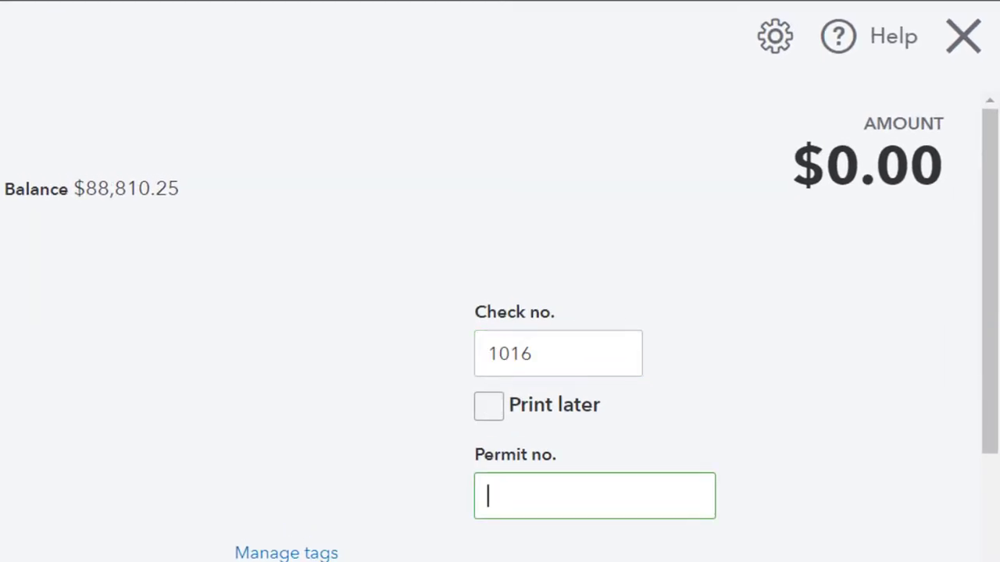
{"action": "key", "text": "Tab"}
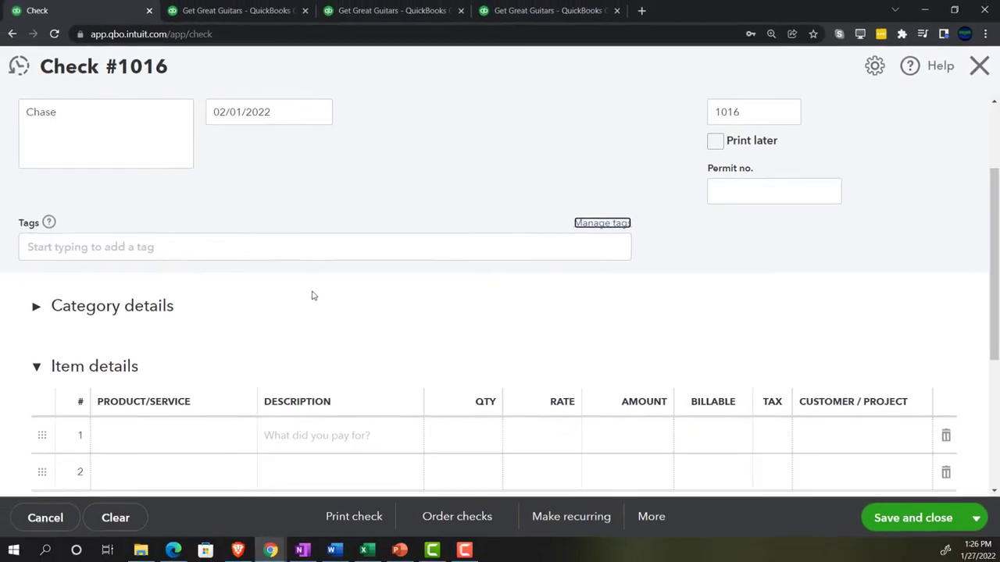
Step: Expand the check's Category details, collapse its Item details, and view the category choices for line 1
{"action": "left_click", "coordinate": [39, 307]}
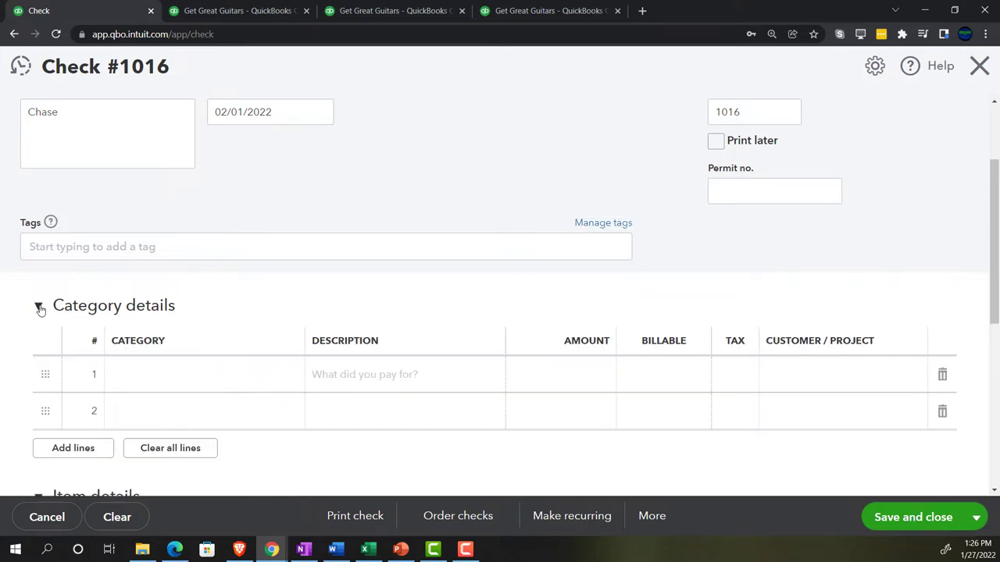
{"action": "scroll", "coordinate": [43, 344], "scroll_direction": "down", "scroll_amount": 2}
{"action": "left_click", "coordinate": [36, 368]}
{"action": "scroll", "coordinate": [33, 370], "scroll_direction": "up", "scroll_amount": 1}
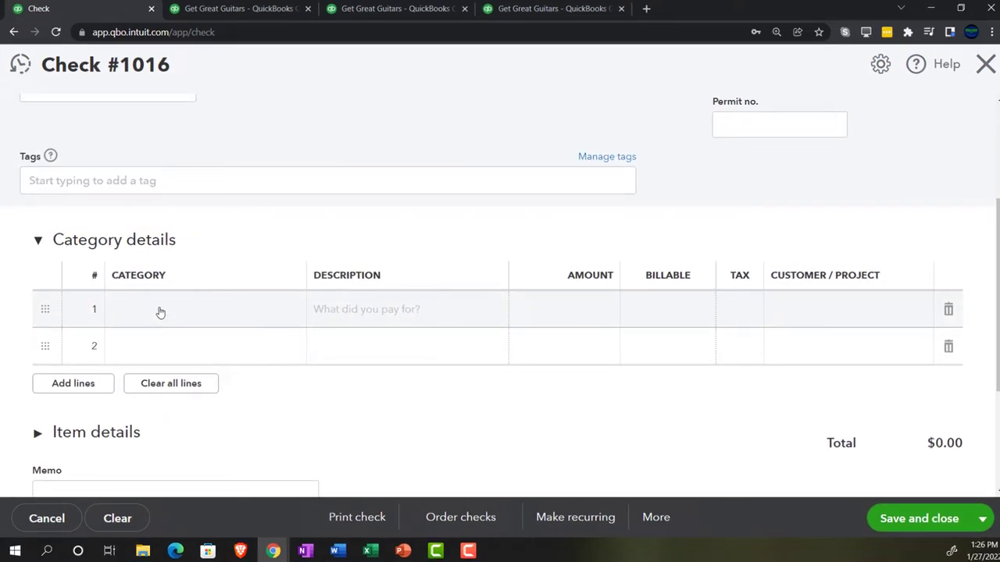
{"action": "left_click", "coordinate": [161, 311]}
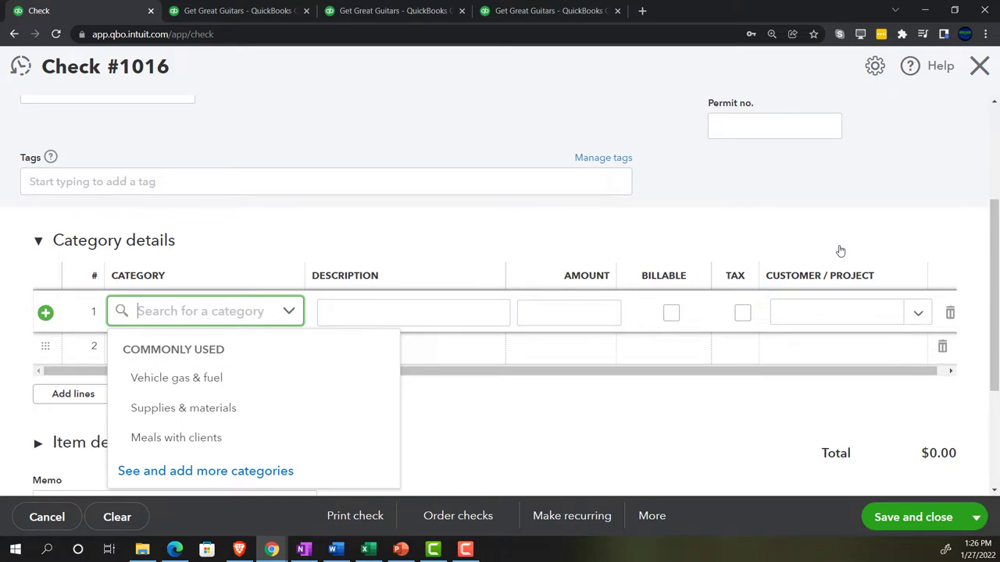
{"action": "left_click", "coordinate": [240, 148]}
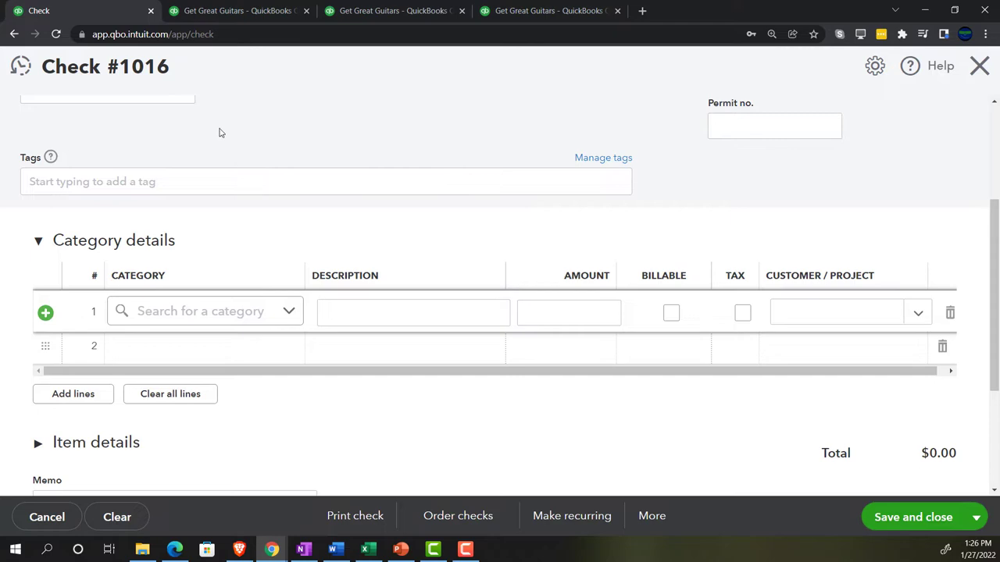
Step: Duplicate the check's browser tab, and in the copy leave the check form and switch to Accountant view
{"action": "right_click", "coordinate": [100, 12]}
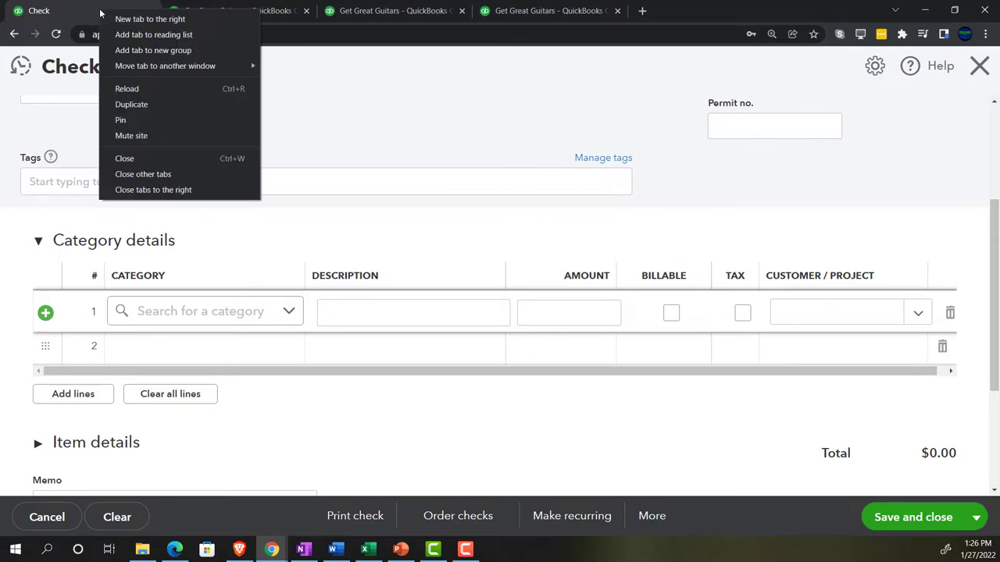
{"action": "left_click", "coordinate": [130, 105]}
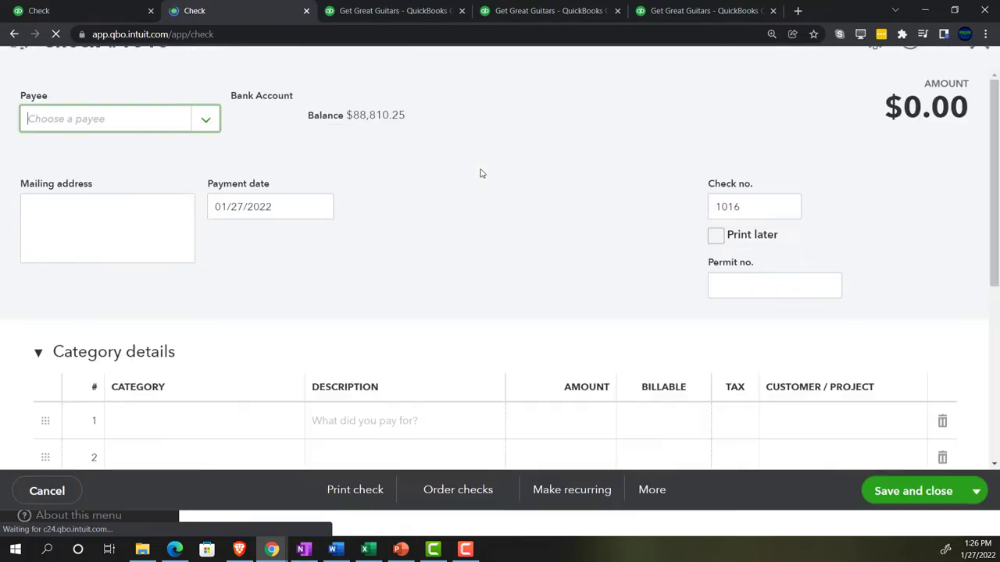
{"action": "left_click", "coordinate": [977, 72]}
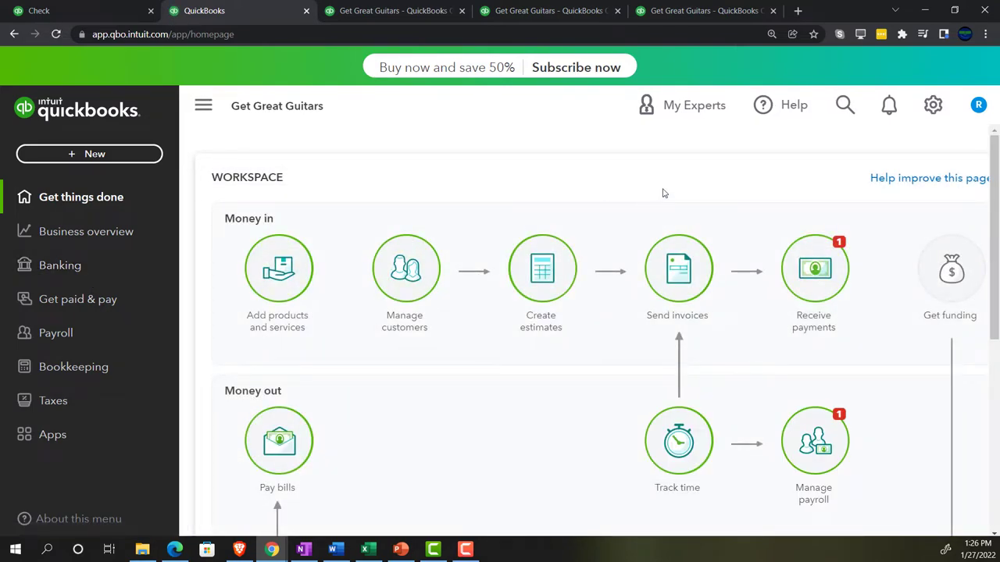
{"action": "left_click", "coordinate": [933, 111]}
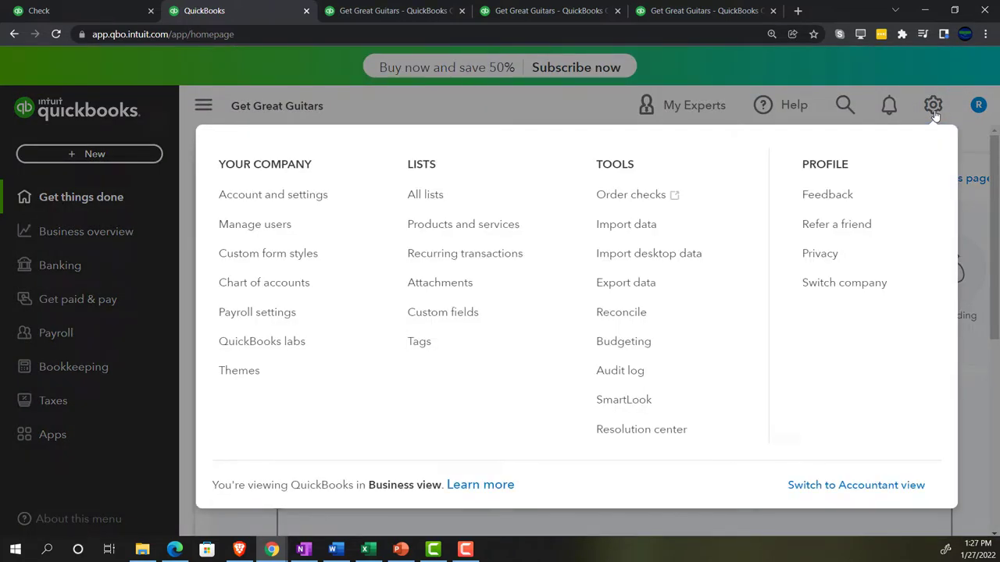
{"action": "left_click", "coordinate": [883, 486]}
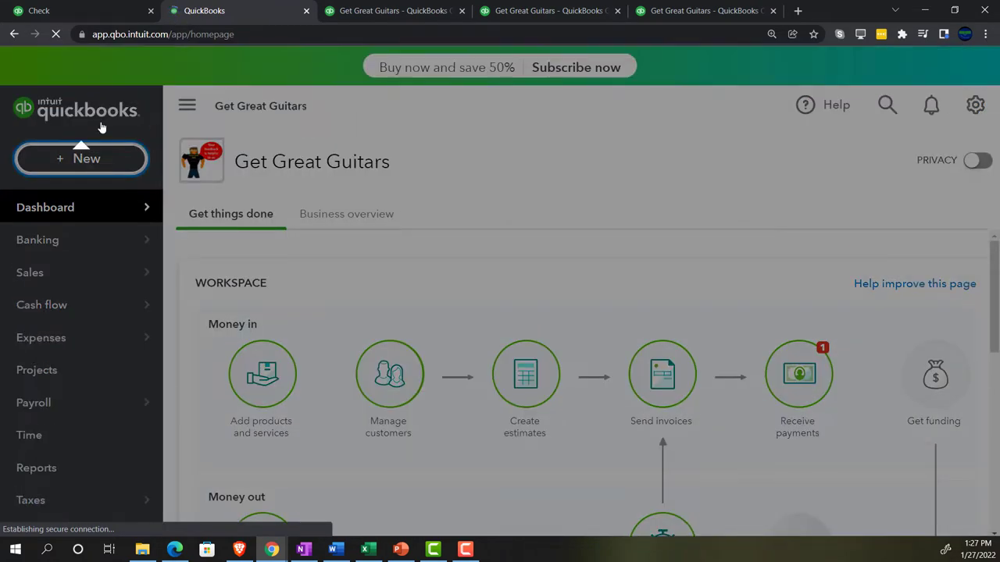
Step: Start a new check in the duplicated tab with Chase as the payee and Cash as the bank account
{"action": "left_click", "coordinate": [100, 125]}
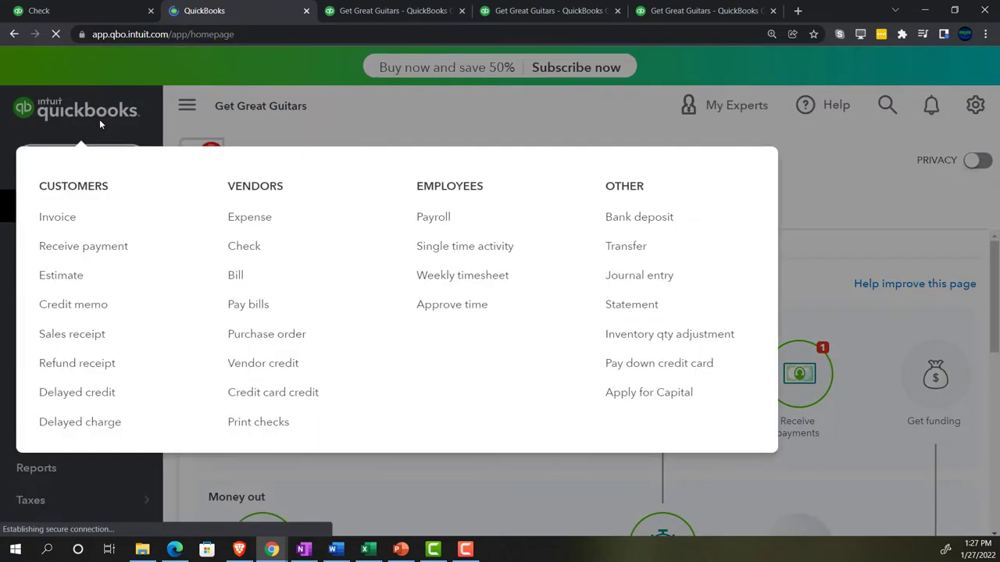
{"action": "left_click", "coordinate": [247, 256]}
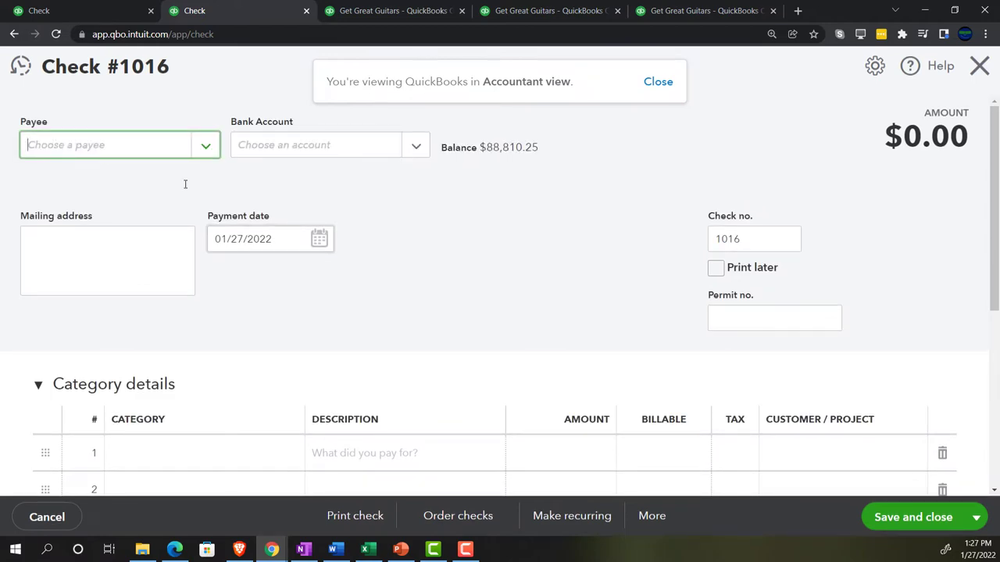
{"action": "left_click", "coordinate": [117, 148]}
{"action": "type", "text": "Ch"}
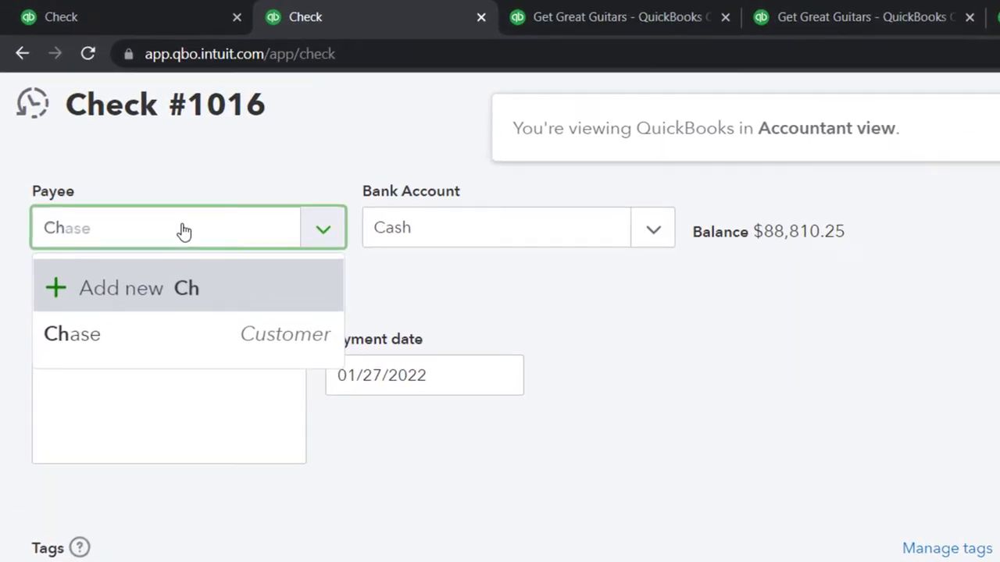
{"action": "key", "text": "Down"}
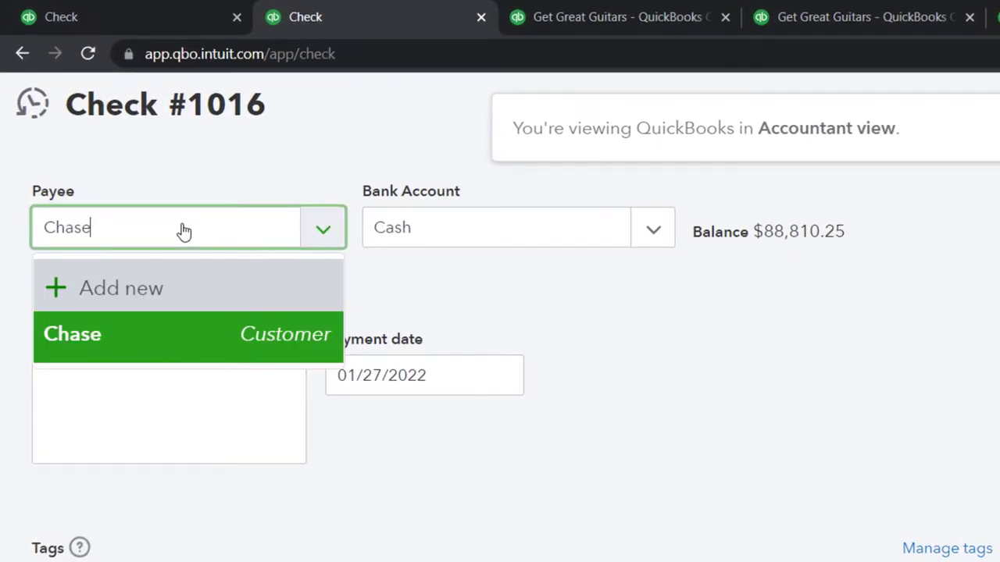
{"action": "key", "text": "Tab"}
{"action": "key", "text": "Tab"}
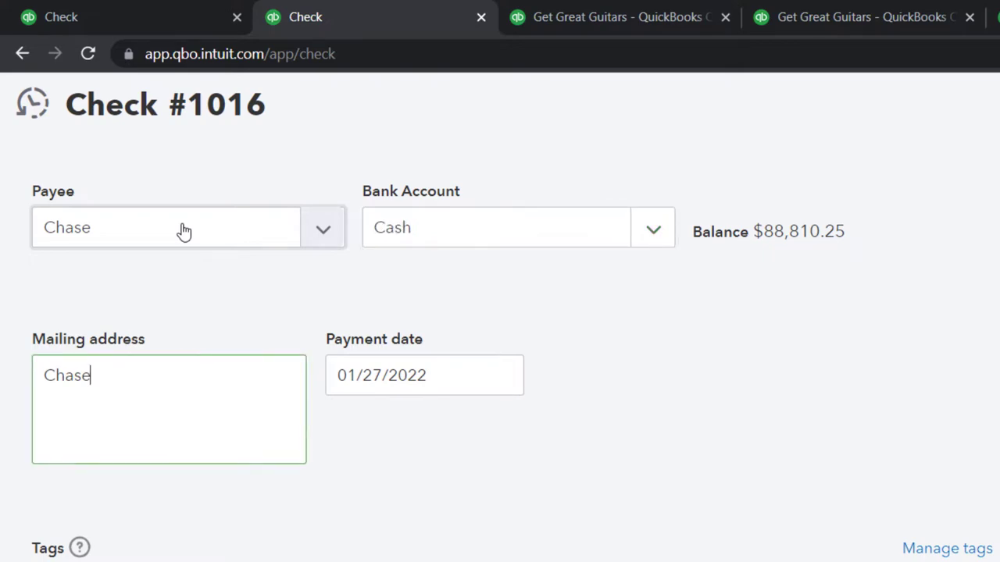
Step: Date the new check in the duplicated tab 02/01/2022
{"action": "key", "text": "Tab"}
{"action": "type", "text": "020122"}
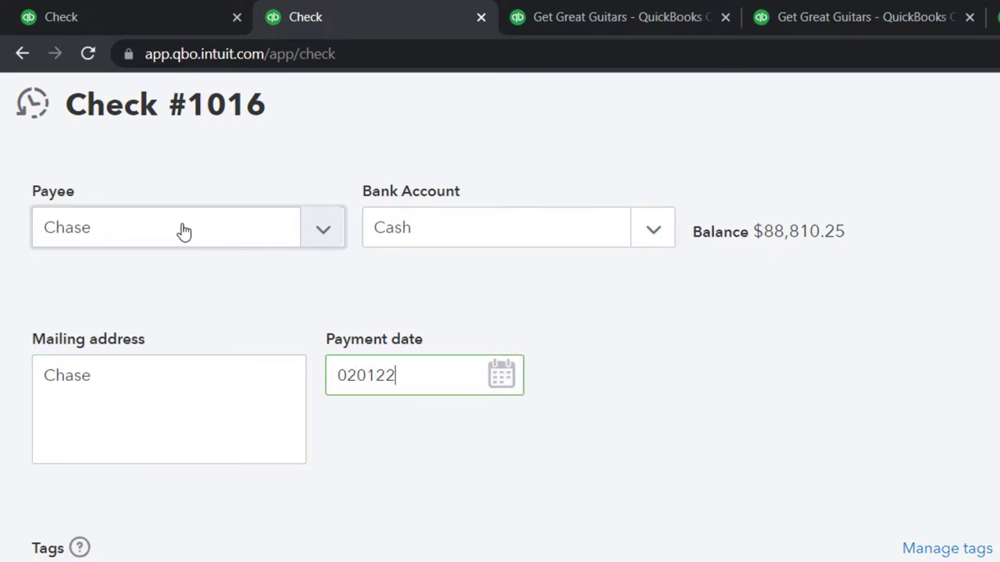
{"action": "key", "text": "Tab"}
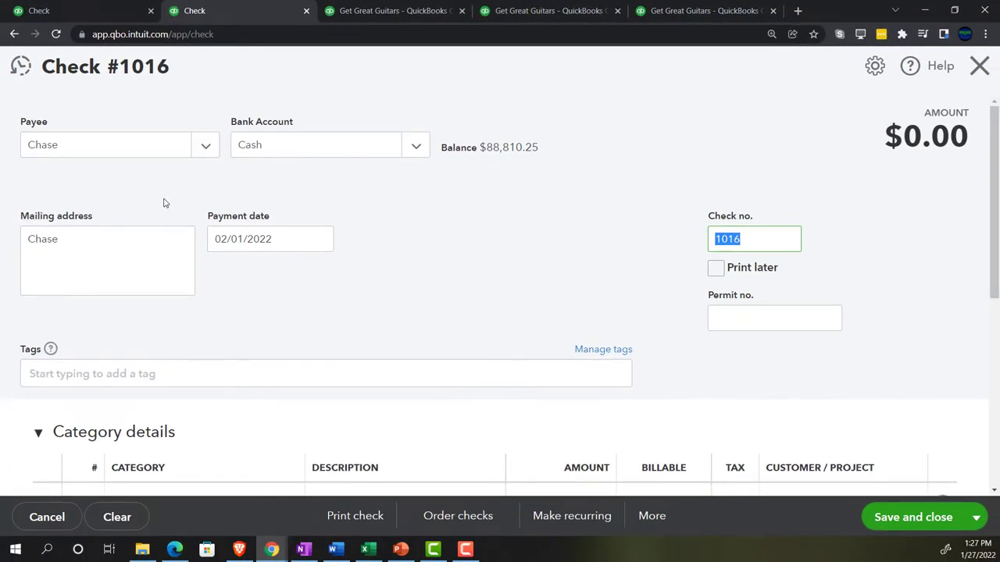
Step: Set the category of line 1 on the Chase check to the Interest paid expense account
{"action": "scroll", "coordinate": [258, 296], "scroll_direction": "down", "scroll_amount": 1}
{"action": "scroll", "coordinate": [164, 200], "scroll_direction": "down", "scroll_amount": 1}
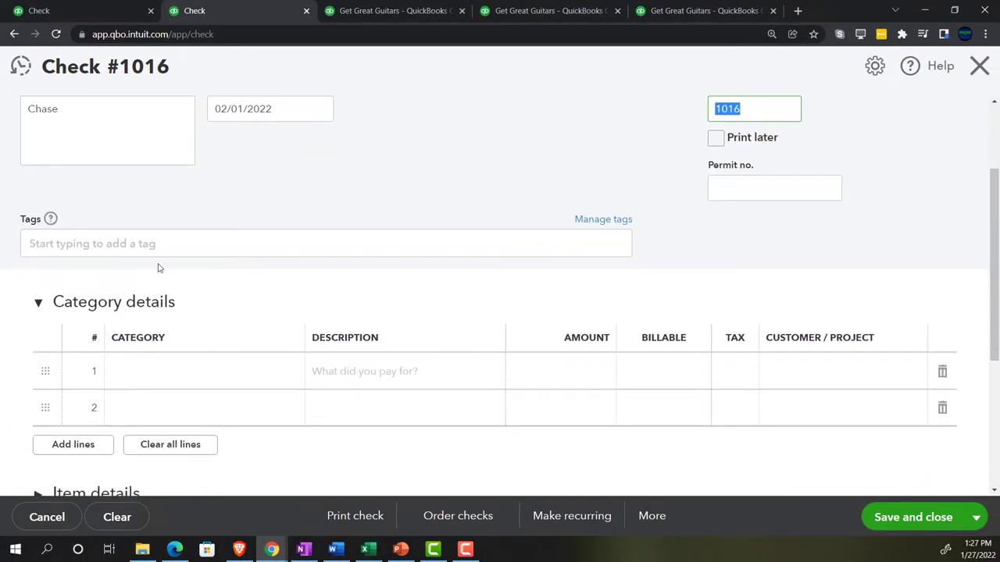
{"action": "left_click", "coordinate": [157, 372]}
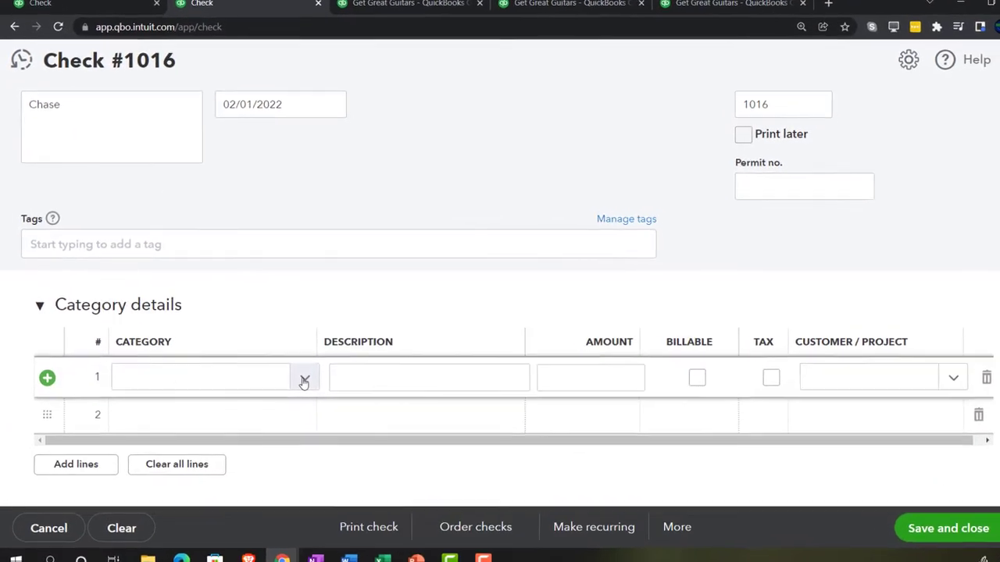
{"action": "left_click", "coordinate": [294, 373]}
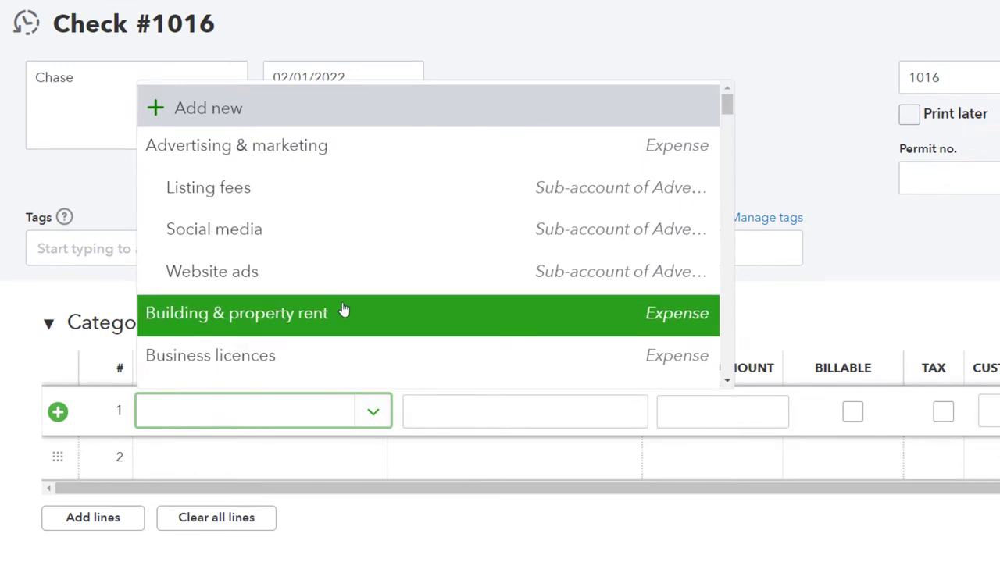
{"action": "scroll", "coordinate": [344, 312], "scroll_direction": "down", "scroll_amount": 5}
{"action": "scroll", "coordinate": [344, 310], "scroll_direction": "down", "scroll_amount": 3}
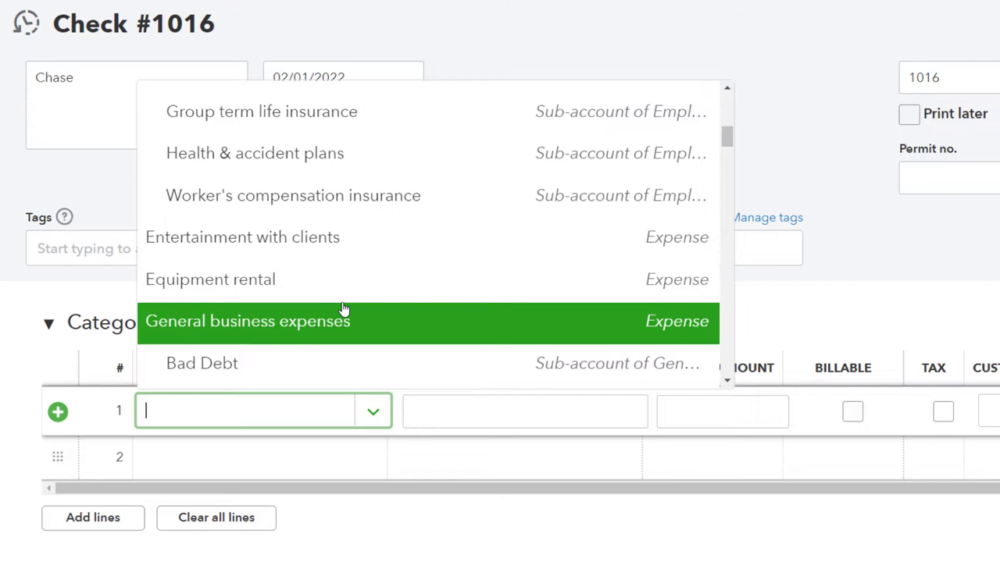
{"action": "scroll", "coordinate": [344, 311], "scroll_direction": "down", "scroll_amount": 2}
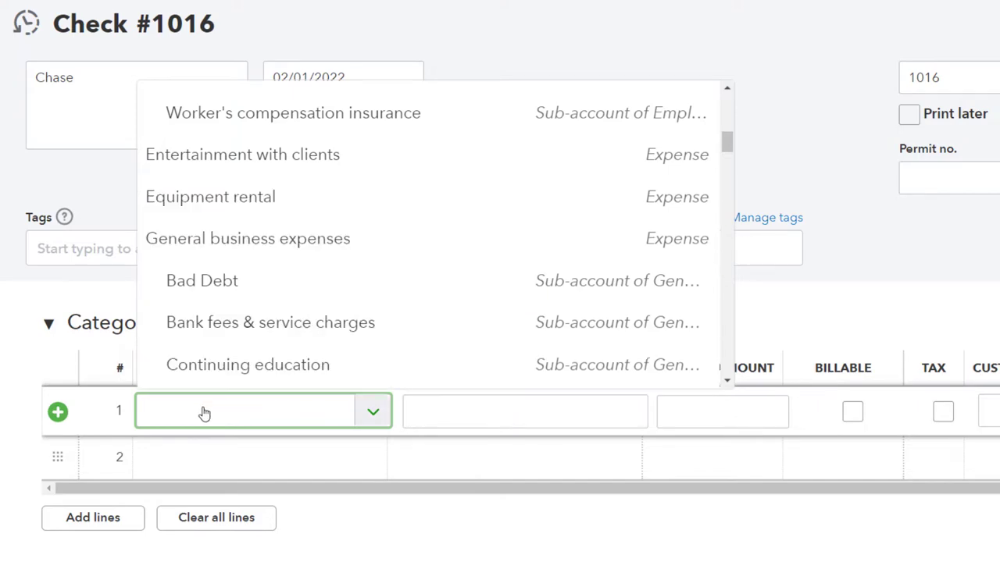
{"action": "left_click", "coordinate": [203, 412]}
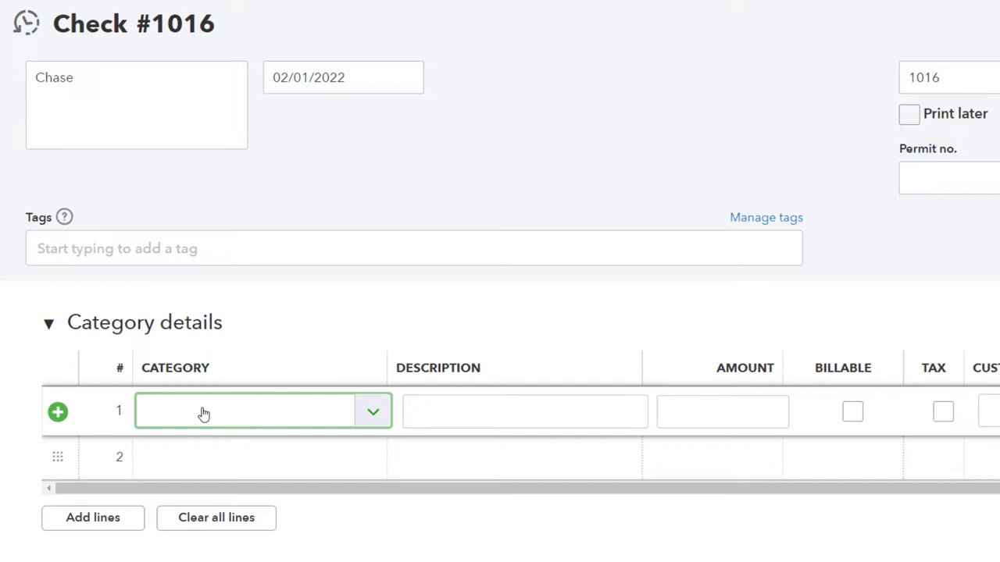
{"action": "type", "text": "Intee"}
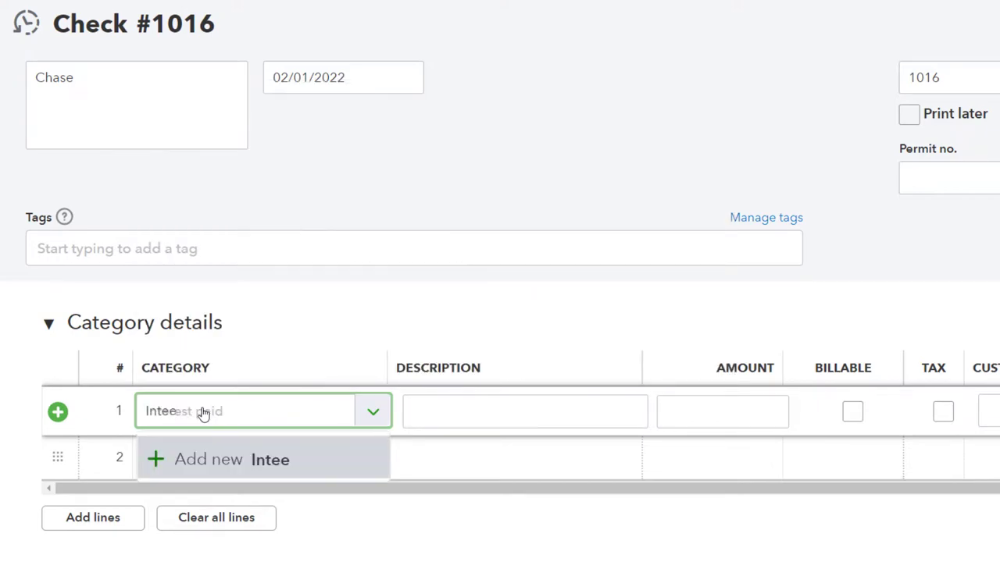
{"action": "key", "text": "BackSpace"}
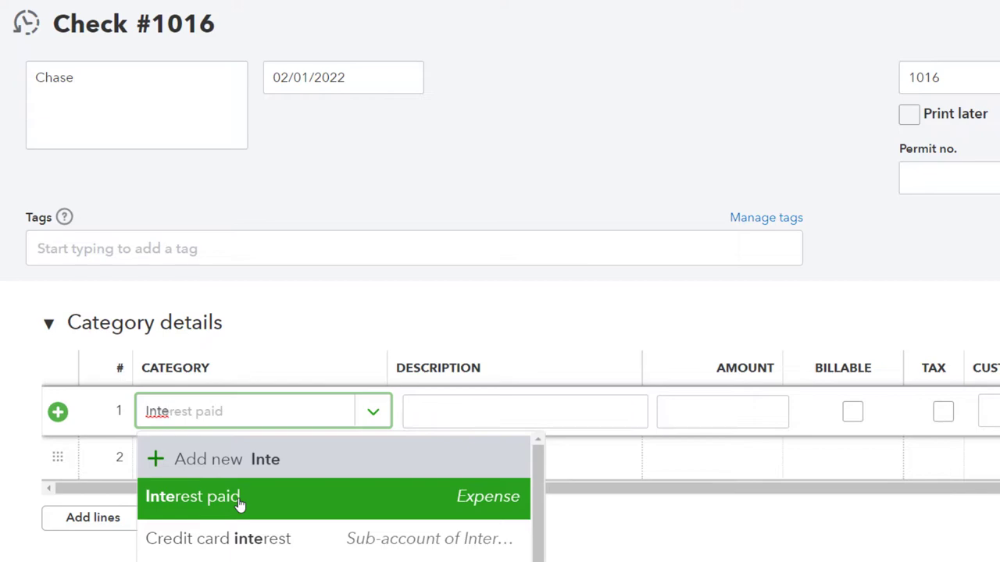
{"action": "left_click", "coordinate": [240, 504]}
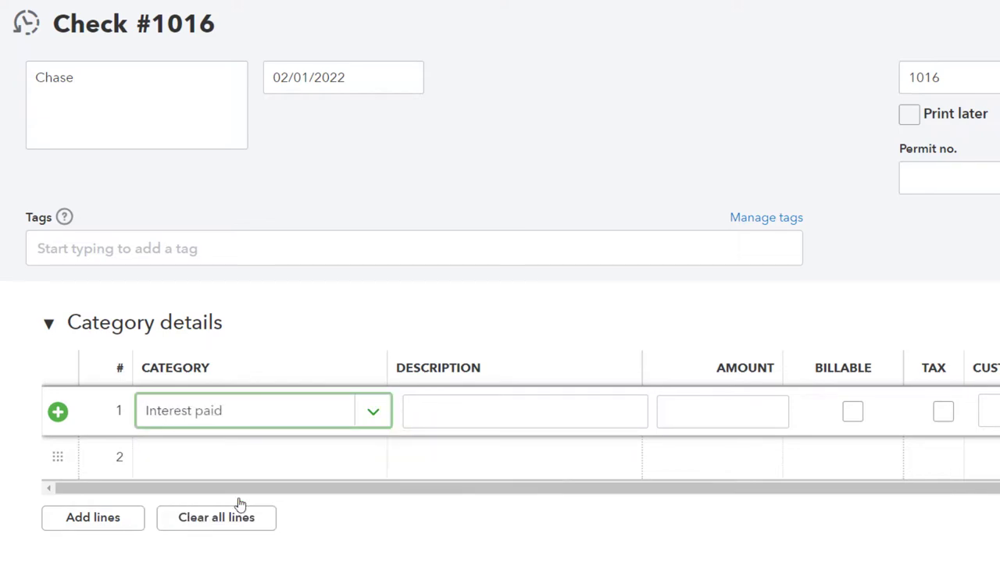
Step: Look up the month 1 interest in the Excel amortization table and enter 300 as the Interest paid line's amount
{"action": "key", "text": "Tab"}
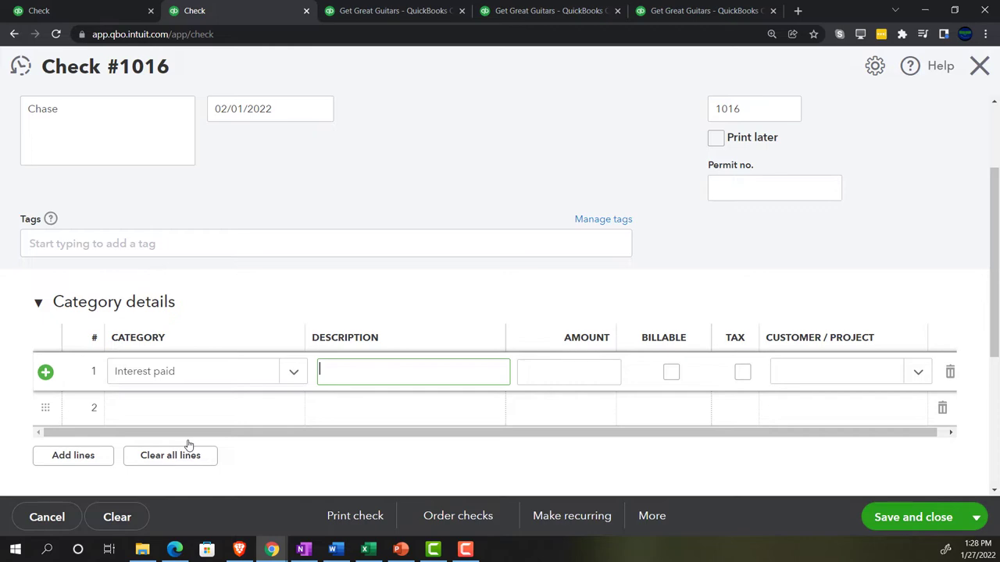
{"action": "key", "text": "Tab"}
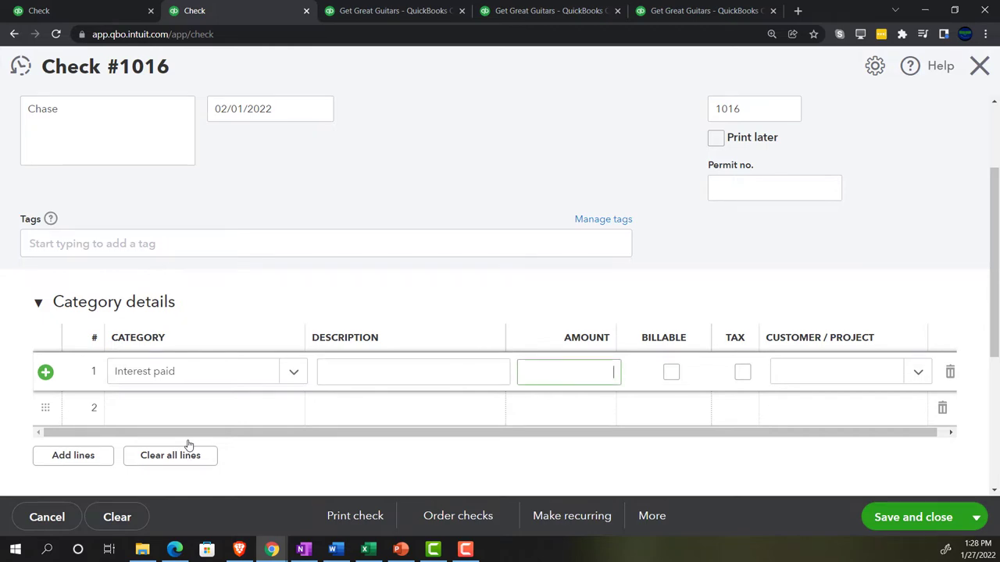
{"action": "left_click", "coordinate": [365, 549]}
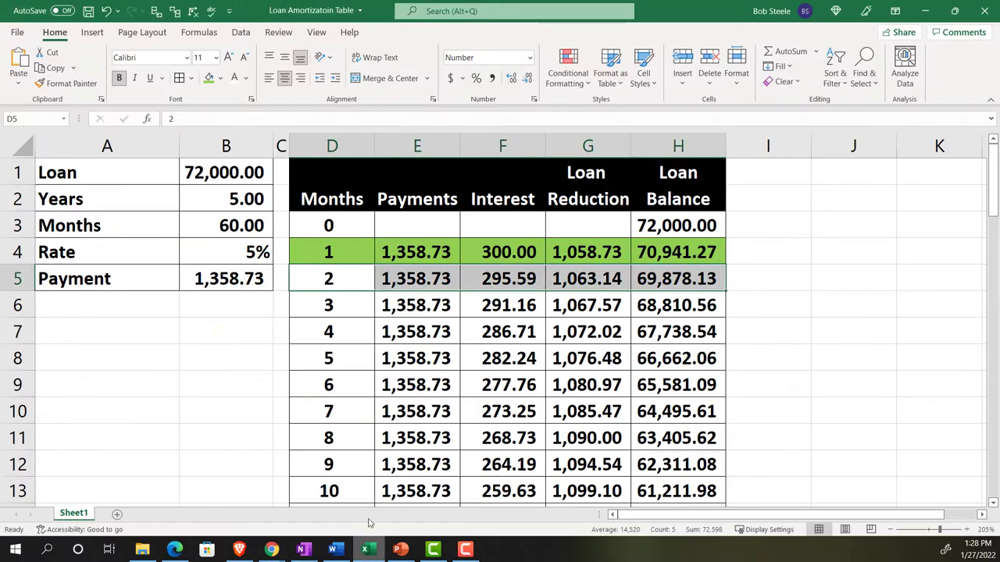
{"action": "left_click", "coordinate": [518, 245]}
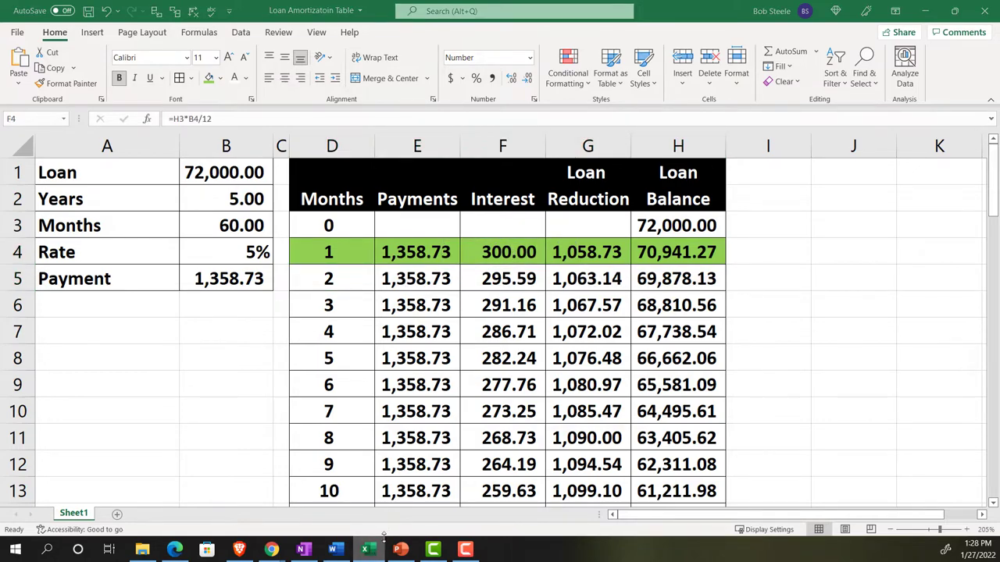
{"action": "left_click", "coordinate": [365, 549]}
{"action": "type", "text": "300"}
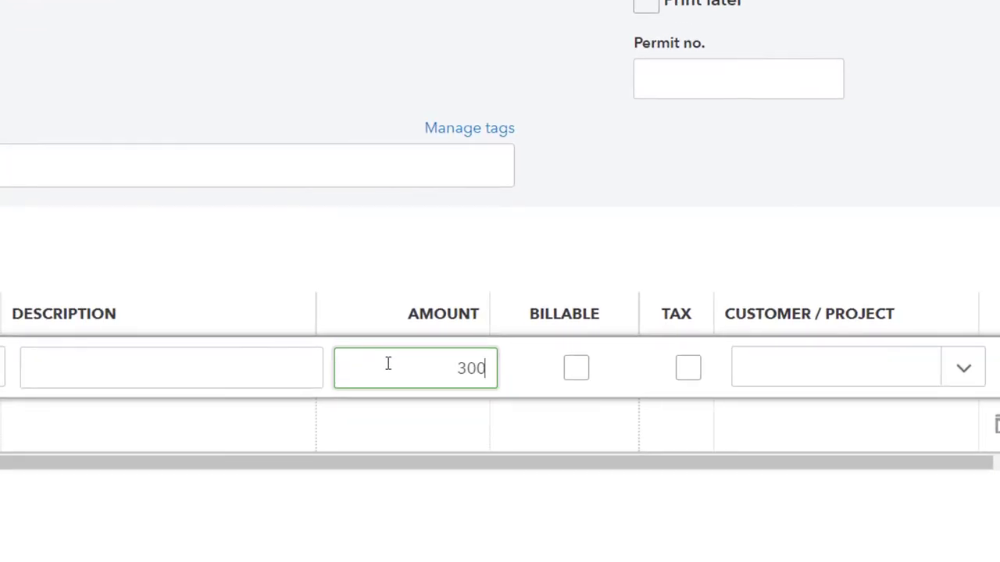
{"action": "key", "text": "Tab"}
{"action": "key", "text": "Tab"}
{"action": "key", "text": "Tab"}
{"action": "key", "text": "Tab"}
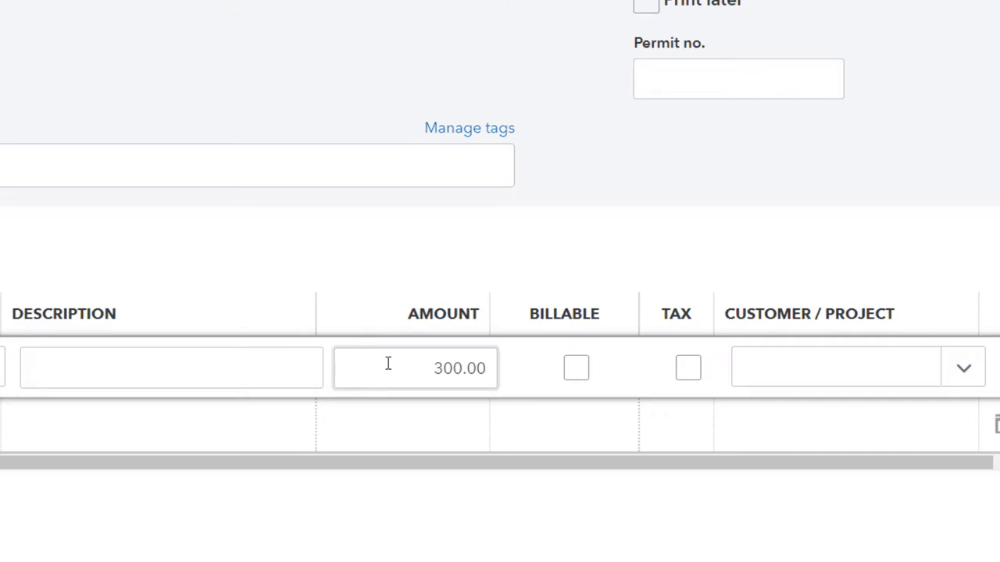
{"action": "key", "text": "Tab"}
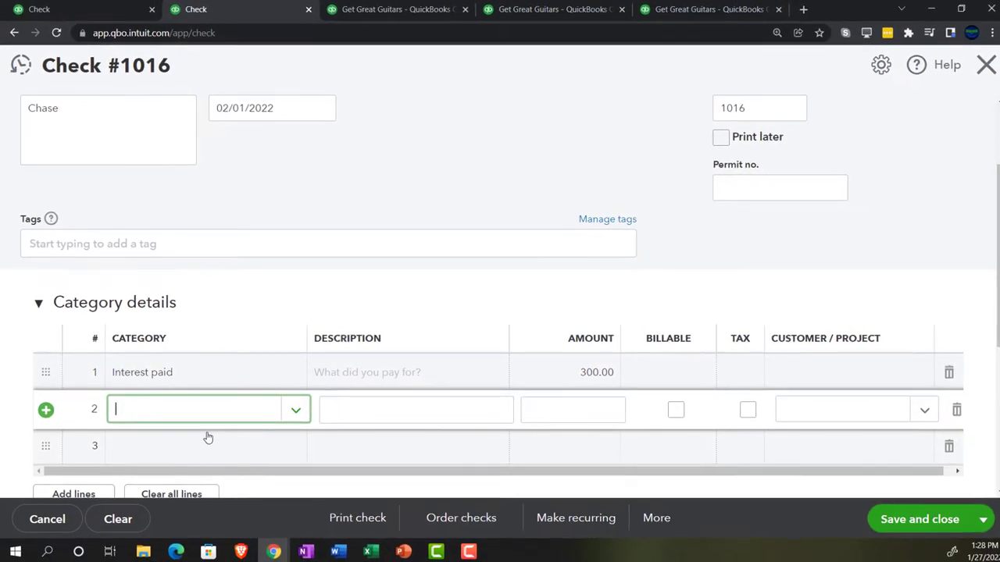
Step: Set the category of line 2 on the check to Loans Payable, the other current liability account
{"action": "type", "text": "loa"}
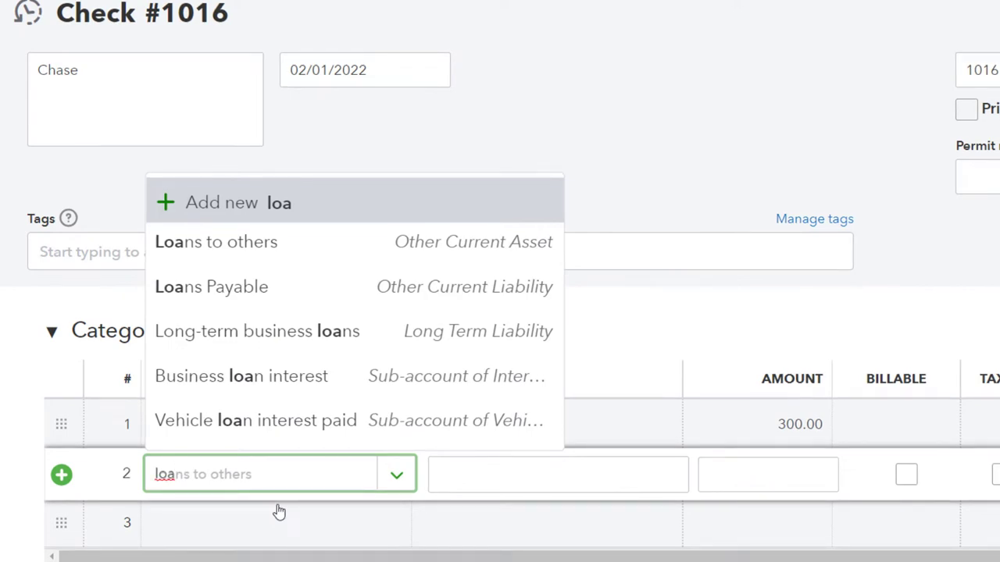
{"action": "key", "text": "Up"}
{"action": "key", "text": "Up"}
{"action": "key", "text": "Up"}
{"action": "key", "text": "Up"}
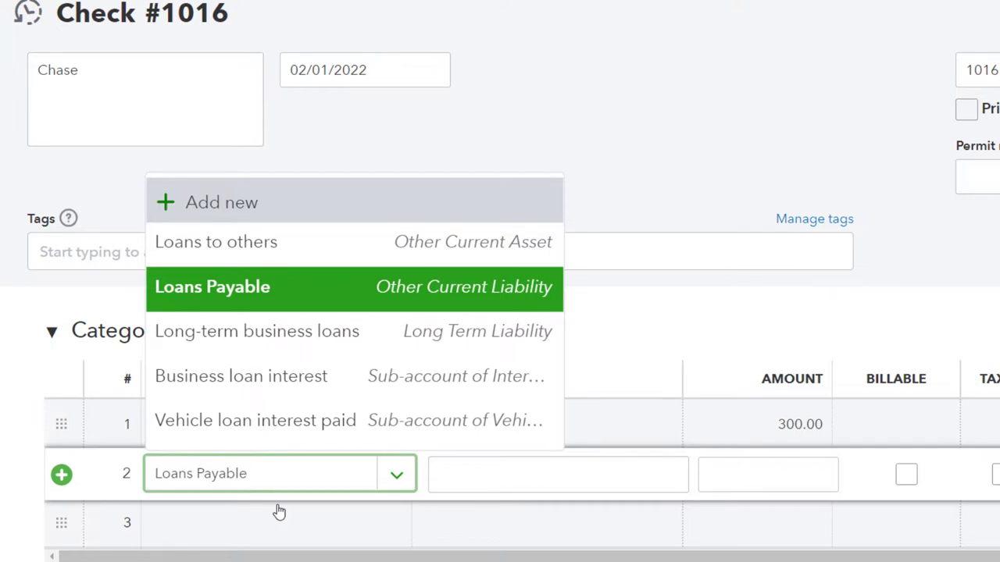
{"action": "key", "text": "Tab"}
{"action": "key", "text": "Tab"}
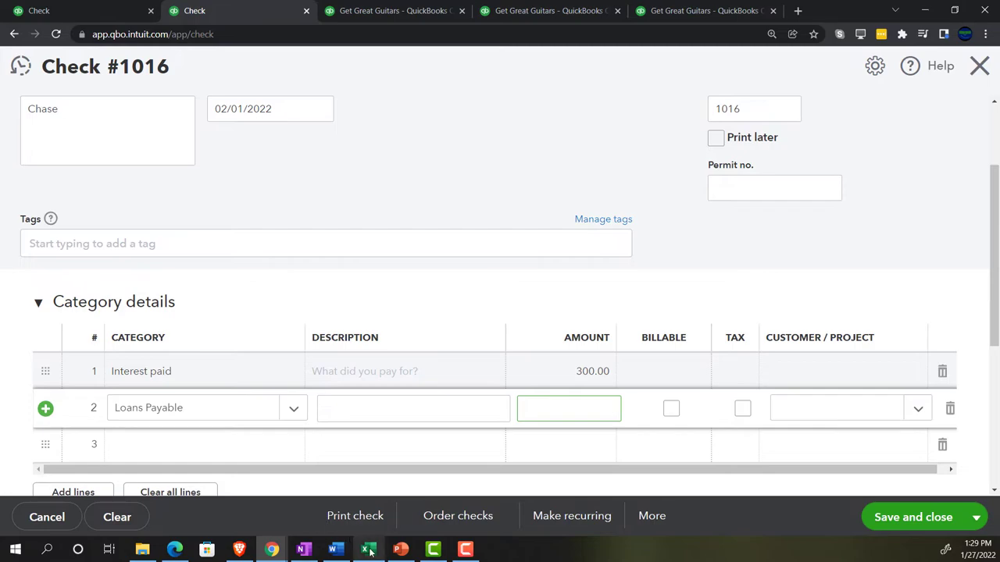
Step: Look up the month 1 loan reduction in the Excel amortization table and enter 1058.73 as the Loans Payable line's amount
{"action": "left_click", "coordinate": [369, 551]}
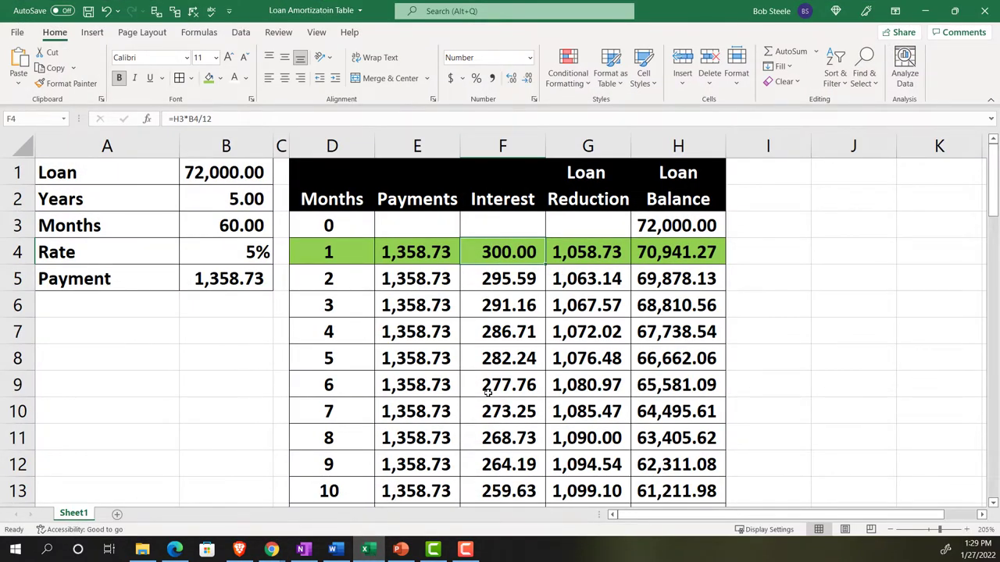
{"action": "left_click", "coordinate": [375, 552]}
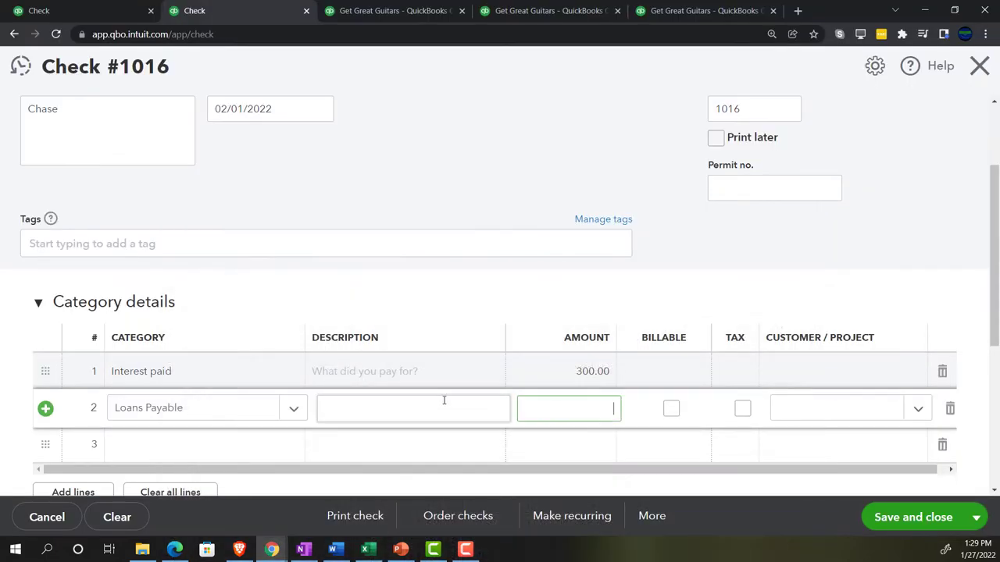
{"action": "type", "text": "1058.73"}
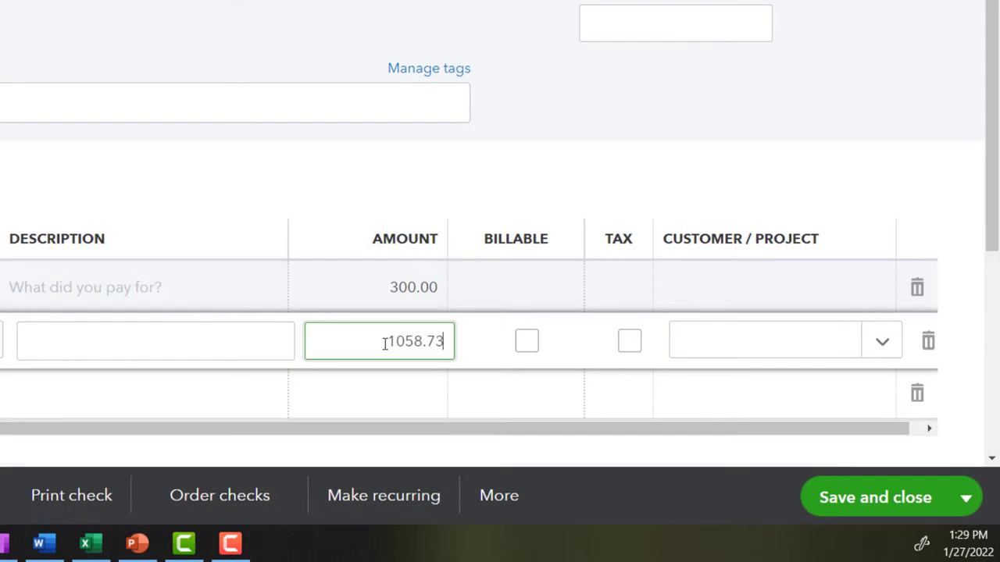
{"action": "key", "text": "Tab"}
{"action": "key", "text": "Tab"}
{"action": "key", "text": "Tab"}
{"action": "key", "text": "Tab"}
{"action": "key", "text": "Tab"}
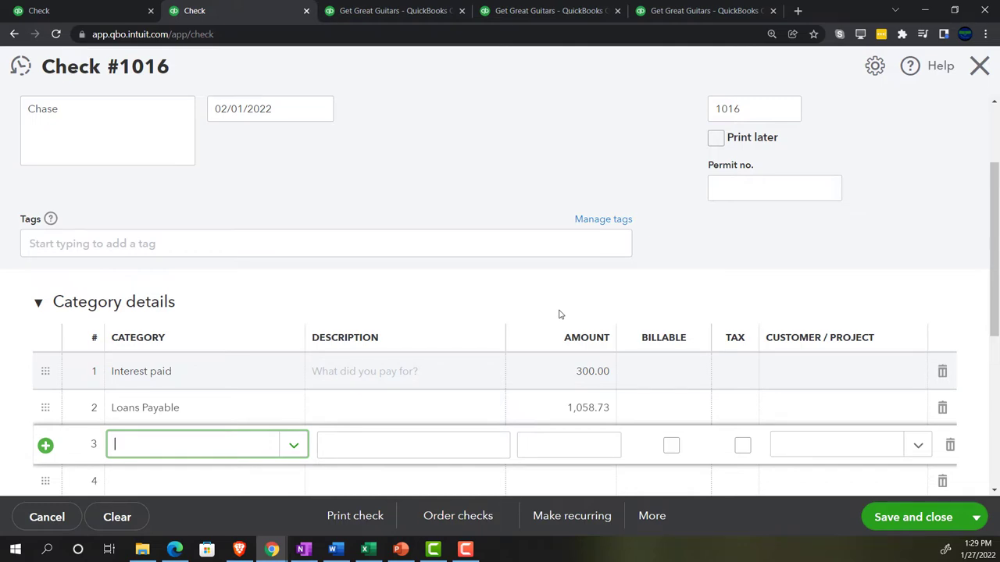
Step: Compare the check total and the month 1 loan balance with the Excel amortization table, and save and close the check
{"action": "scroll", "coordinate": [559, 314], "scroll_direction": "down", "scroll_amount": 3}
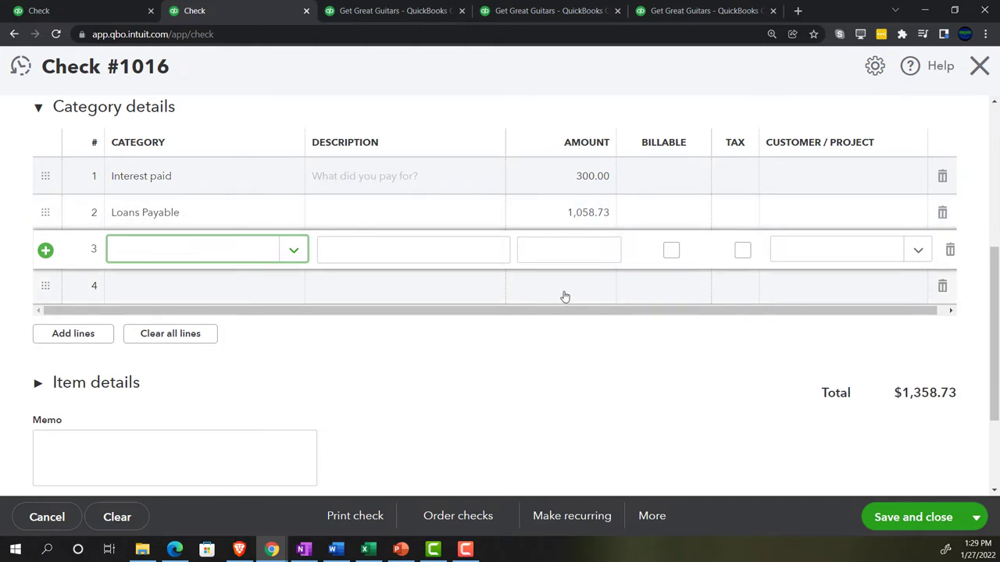
{"action": "left_click", "coordinate": [369, 550]}
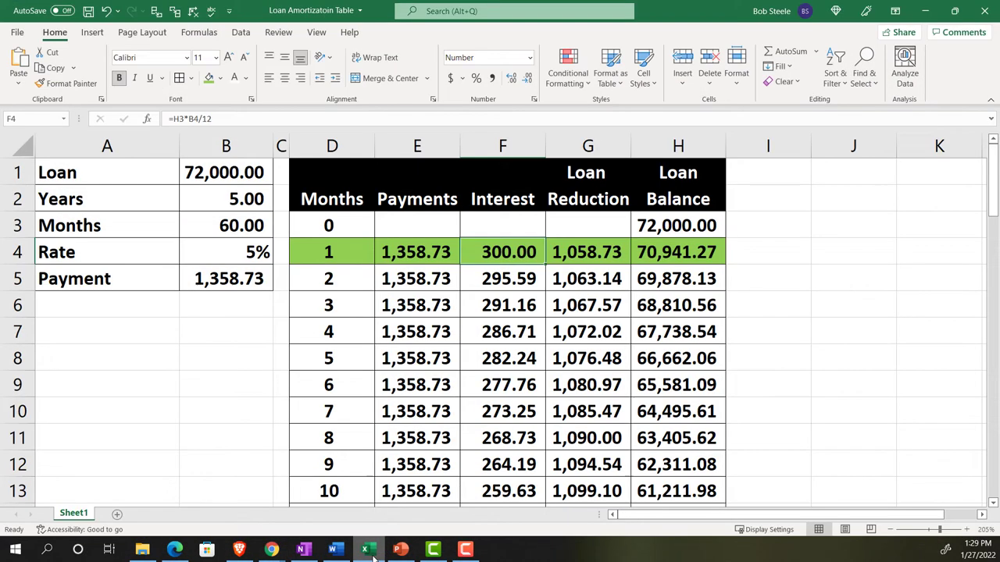
{"action": "left_click", "coordinate": [654, 261]}
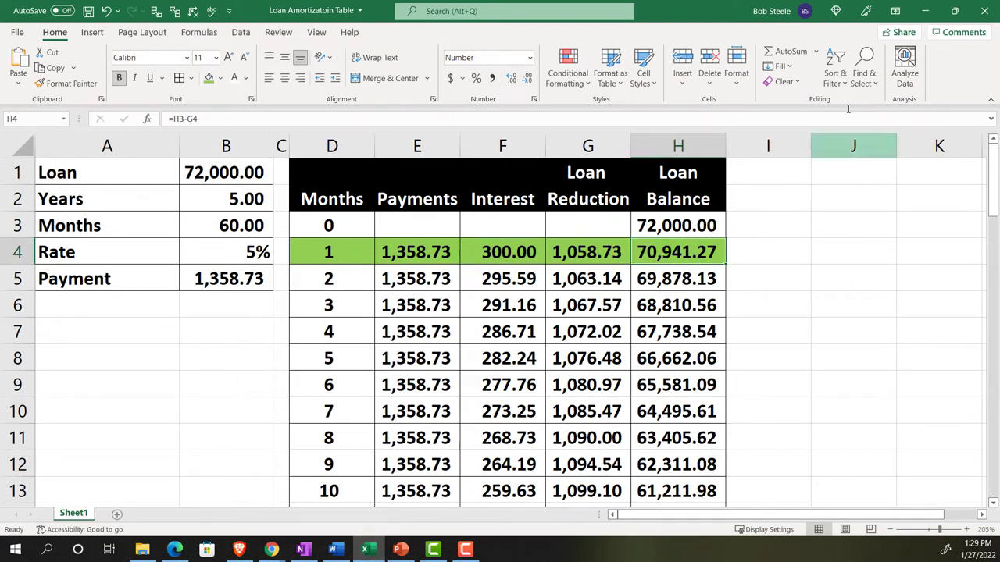
{"action": "left_click", "coordinate": [925, 12]}
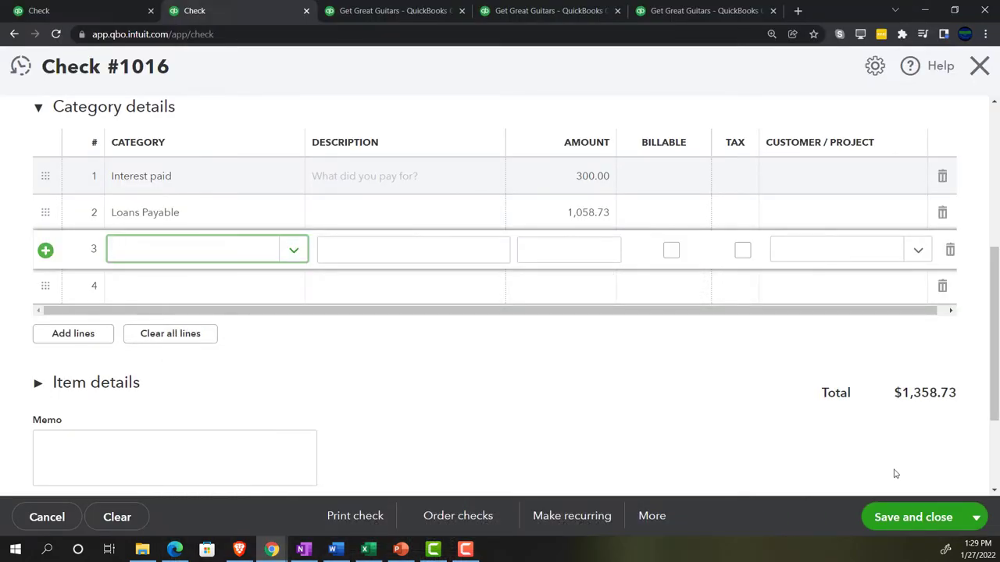
{"action": "left_click", "coordinate": [925, 519]}
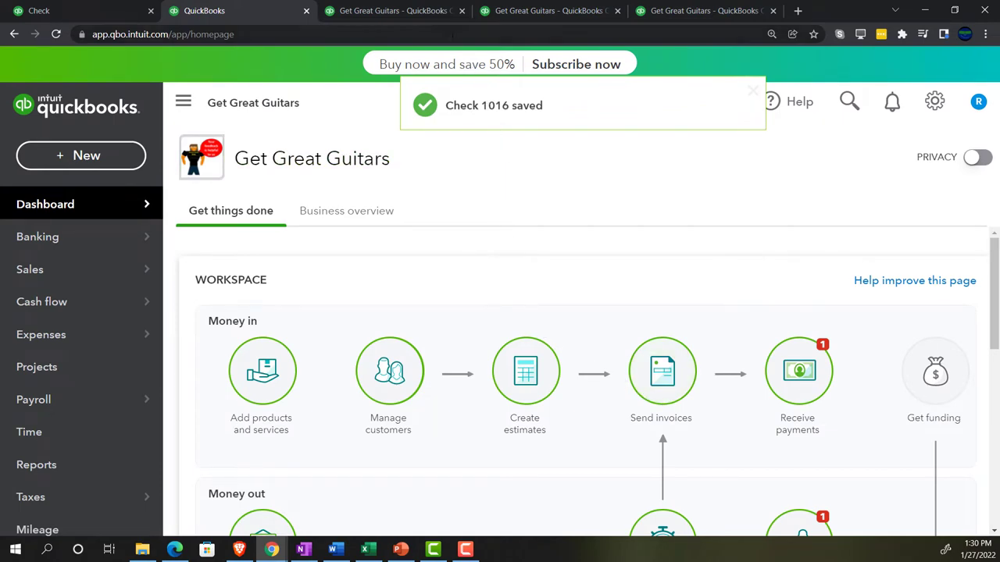
Step: Switch to the open balance sheet report, rerun it for 01/01/2022 to 12/31/2022, and examine the Cash balance
{"action": "left_click", "coordinate": [400, 11]}
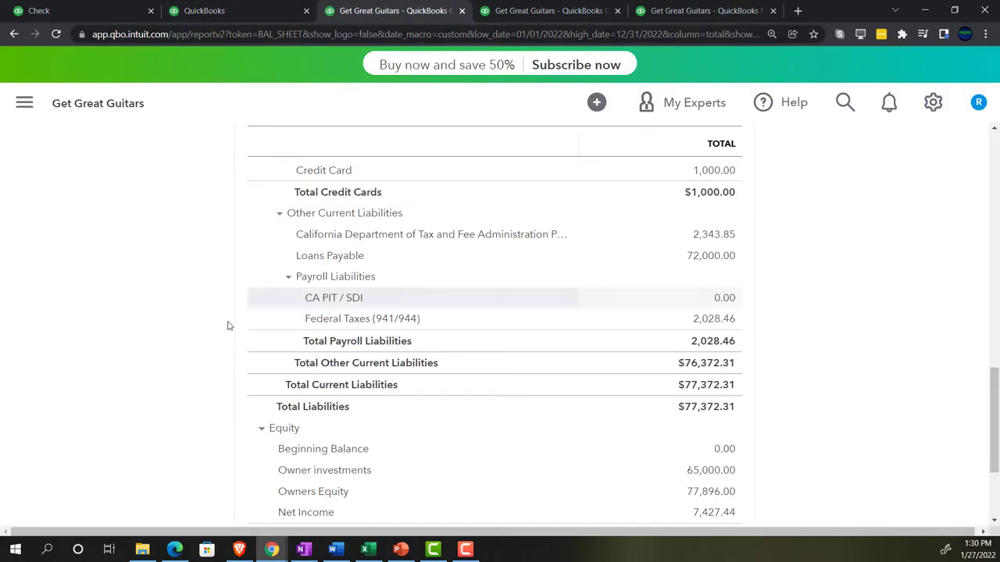
{"action": "key", "text": "ctrl+plus"}
{"action": "scroll", "coordinate": [208, 353], "scroll_direction": "up", "scroll_amount": 8}
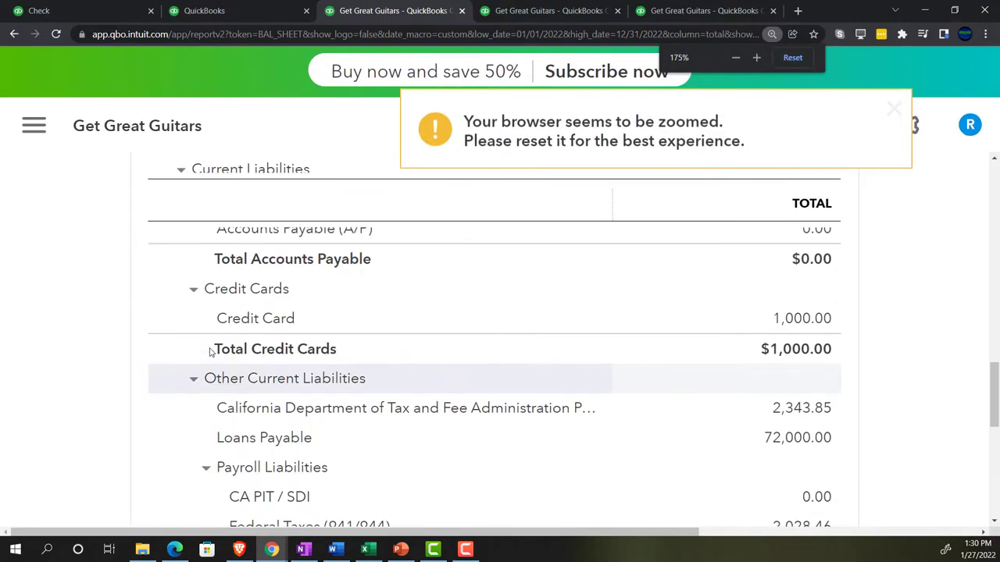
{"action": "scroll", "coordinate": [209, 352], "scroll_direction": "up", "scroll_amount": 5}
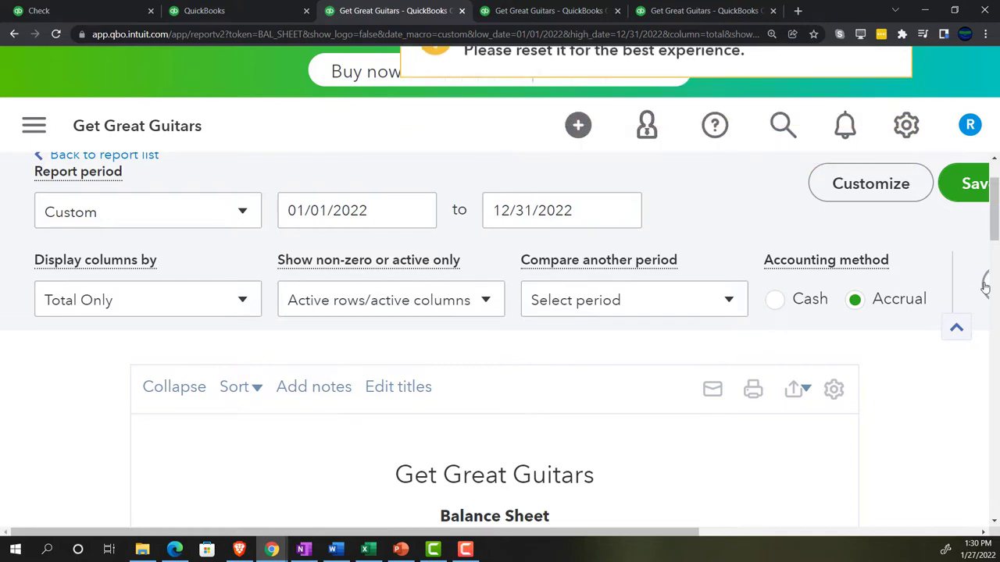
{"action": "scroll", "coordinate": [101, 376], "scroll_direction": "down", "scroll_amount": 2}
{"action": "scroll", "coordinate": [101, 375], "scroll_direction": "down", "scroll_amount": 2}
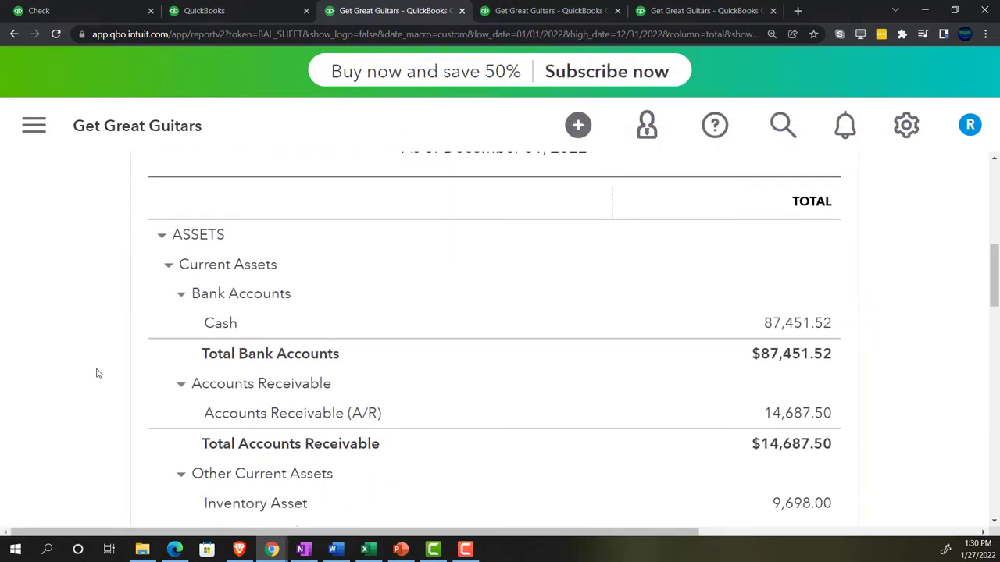
Step: Open the transaction detail behind the balance sheet's Cash total and fit its columns in view
{"action": "left_click", "coordinate": [772, 327]}
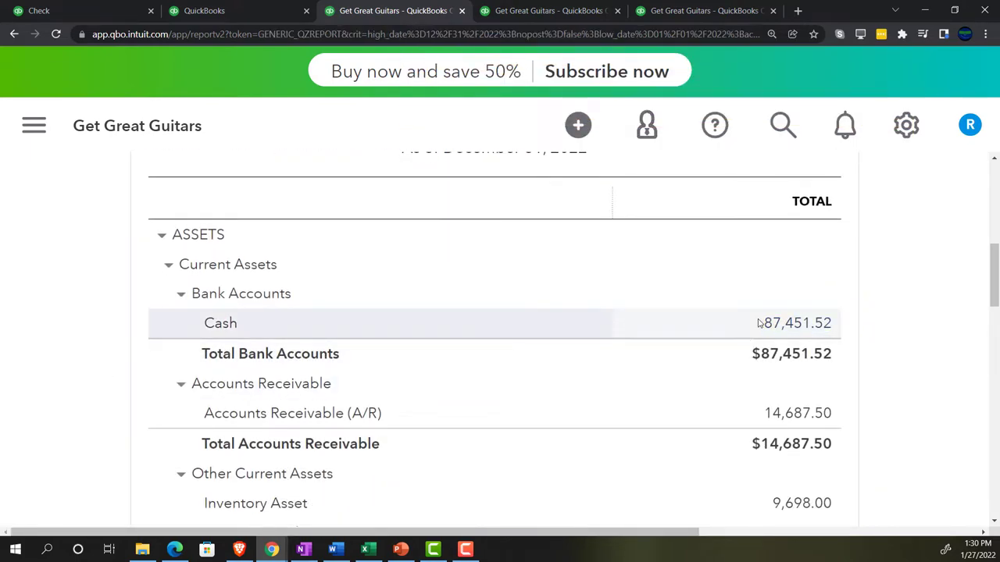
{"action": "key", "text": "ctrl+minus"}
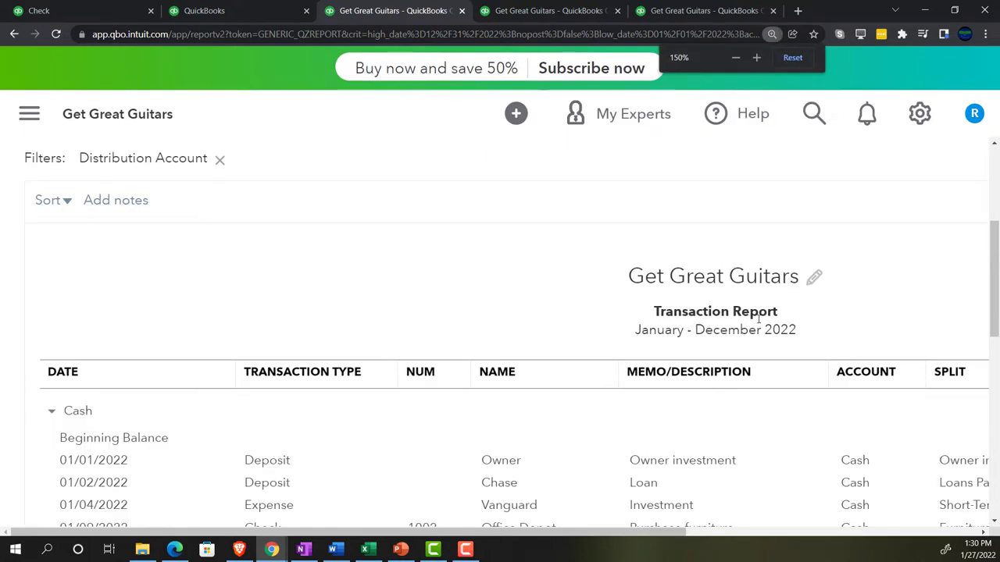
{"action": "key", "text": "ctrl+minus"}
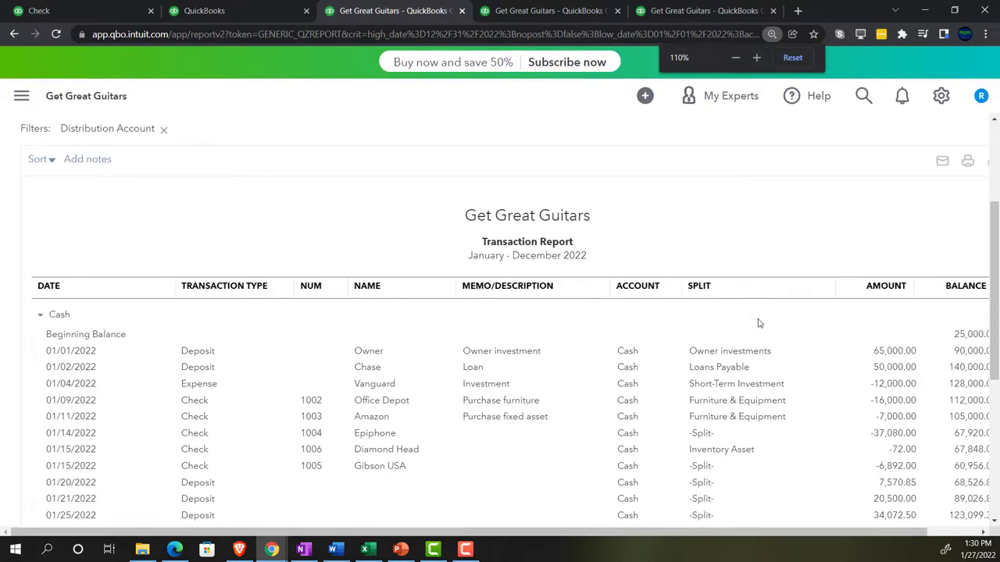
Step: Examine the 02/01/2022 Chase check in the Cash transaction detail and return to the balance sheet
{"action": "scroll", "coordinate": [745, 336], "scroll_direction": "down", "scroll_amount": 4}
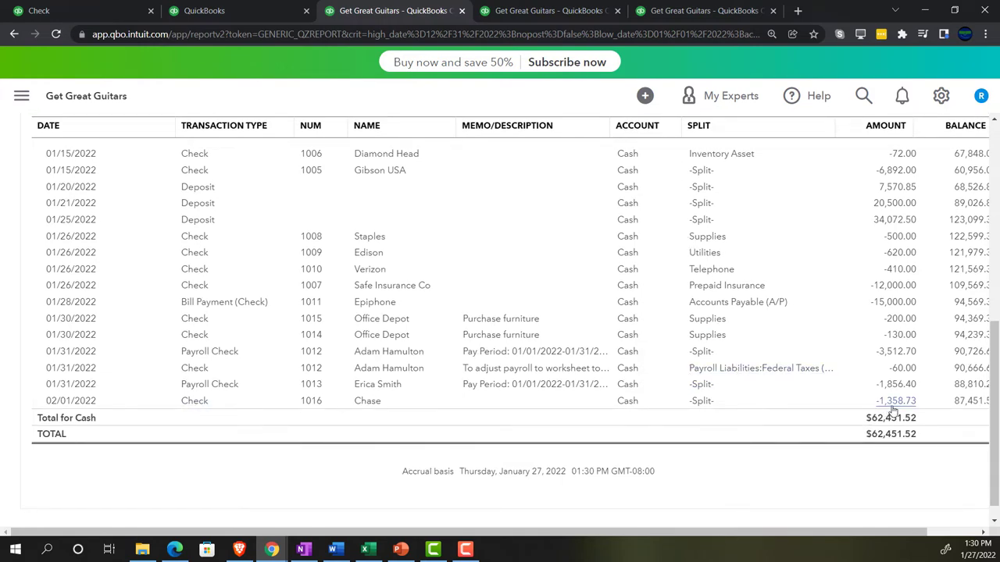
{"action": "scroll", "coordinate": [348, 400], "scroll_direction": "up", "scroll_amount": 10}
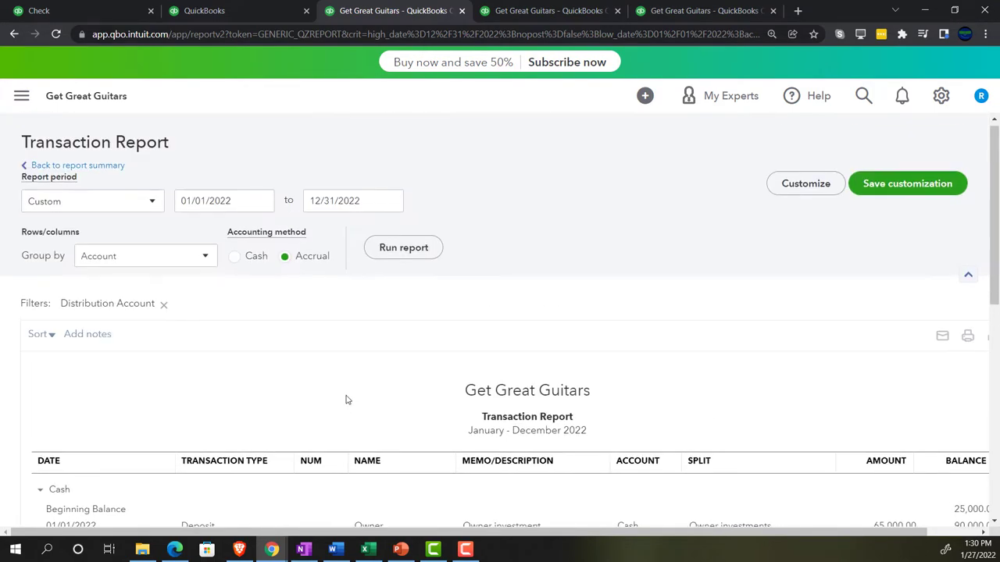
{"action": "left_click", "coordinate": [108, 168]}
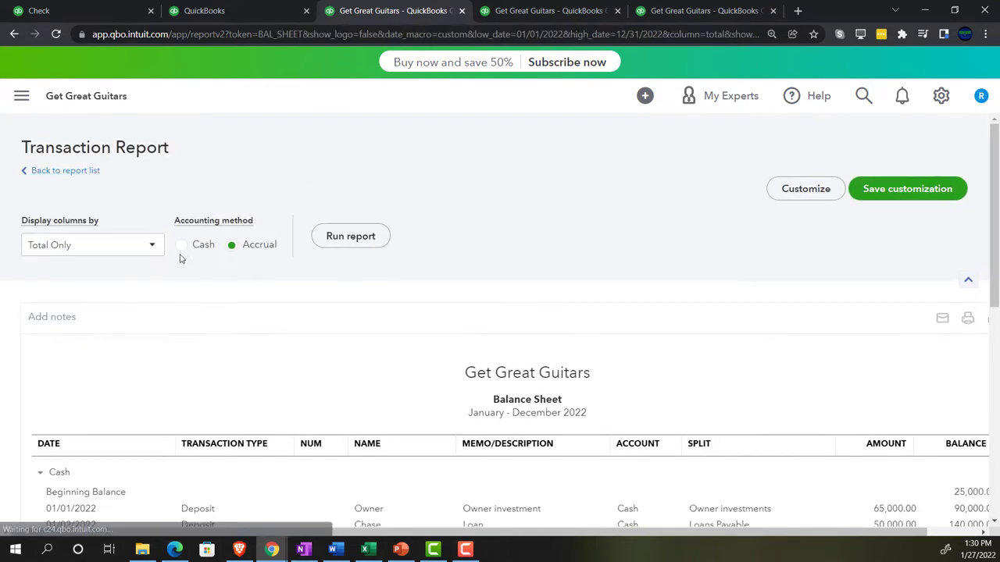
Step: Compare the balance sheet's Loans Payable balance with the month 1 loan balance in the Excel amortization table
{"action": "key", "text": "ctrl+plus"}
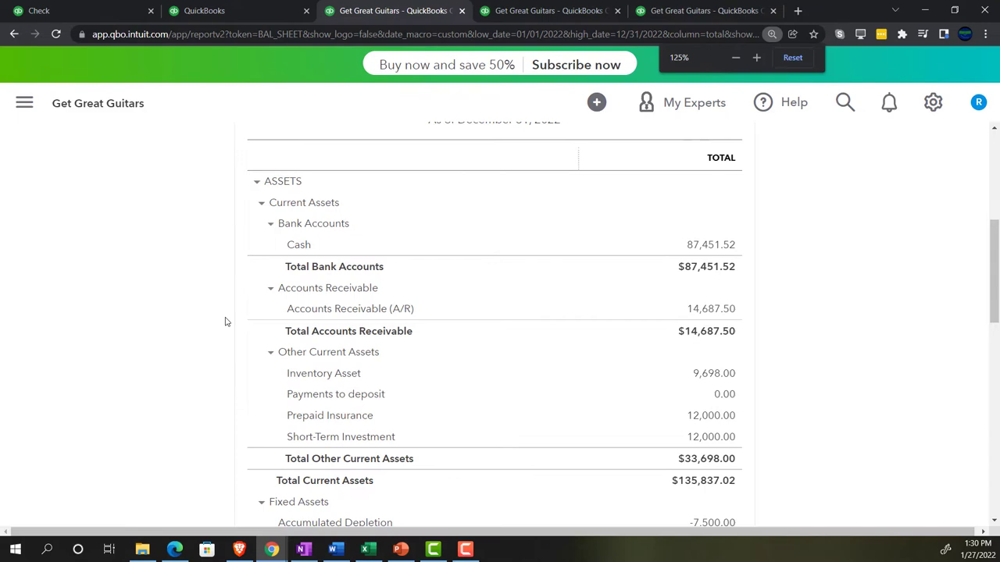
{"action": "key", "text": "ctrl+plus"}
{"action": "scroll", "coordinate": [225, 322], "scroll_direction": "down", "scroll_amount": 10}
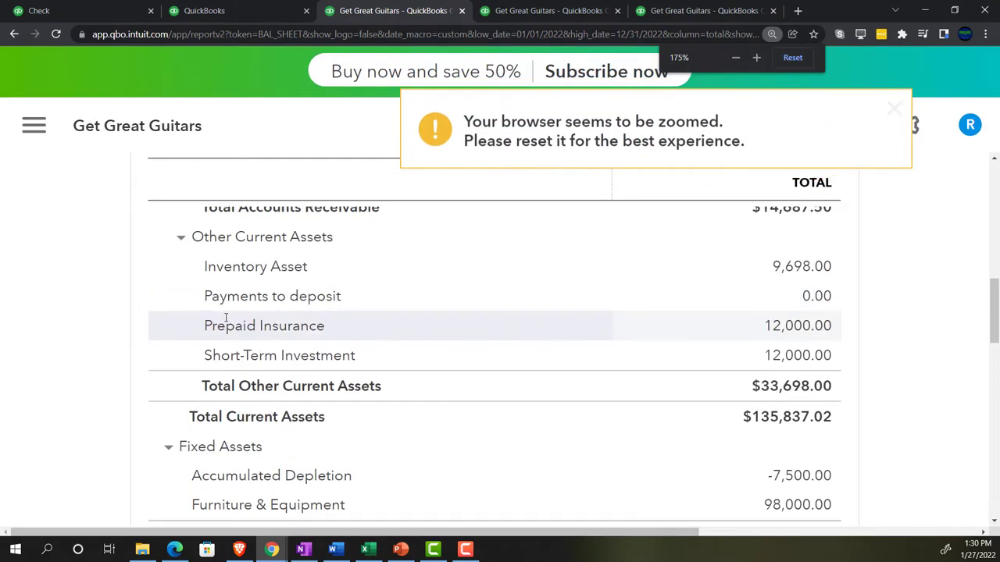
{"action": "scroll", "coordinate": [225, 322], "scroll_direction": "down", "scroll_amount": 3}
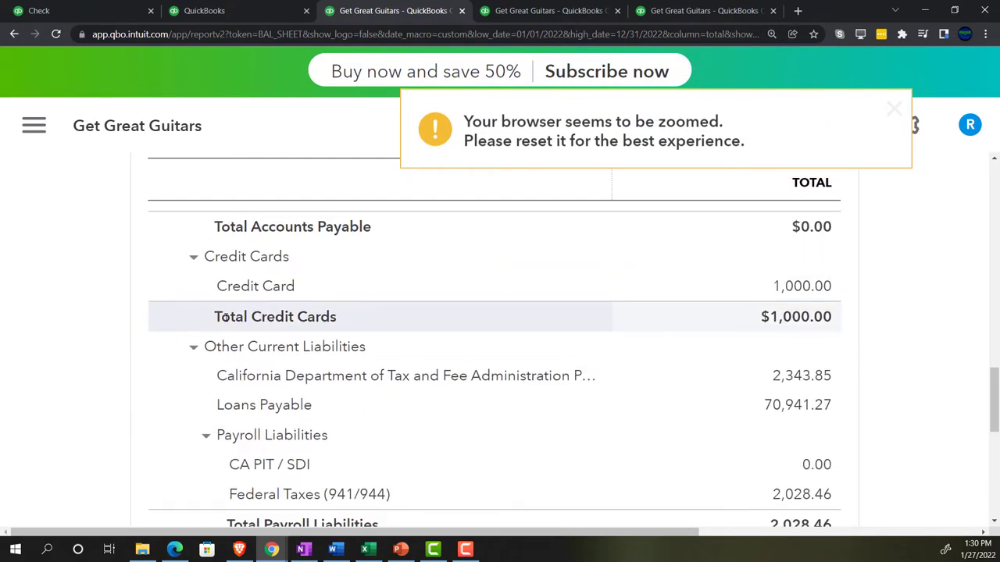
{"action": "scroll", "coordinate": [161, 372], "scroll_direction": "up", "scroll_amount": 2}
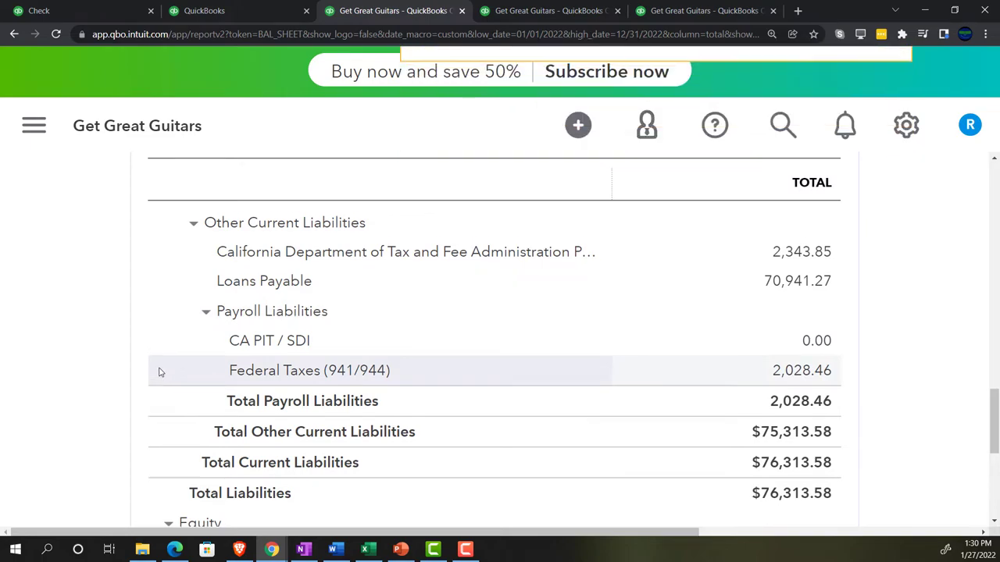
{"action": "scroll", "coordinate": [156, 386], "scroll_direction": "down", "scroll_amount": 1}
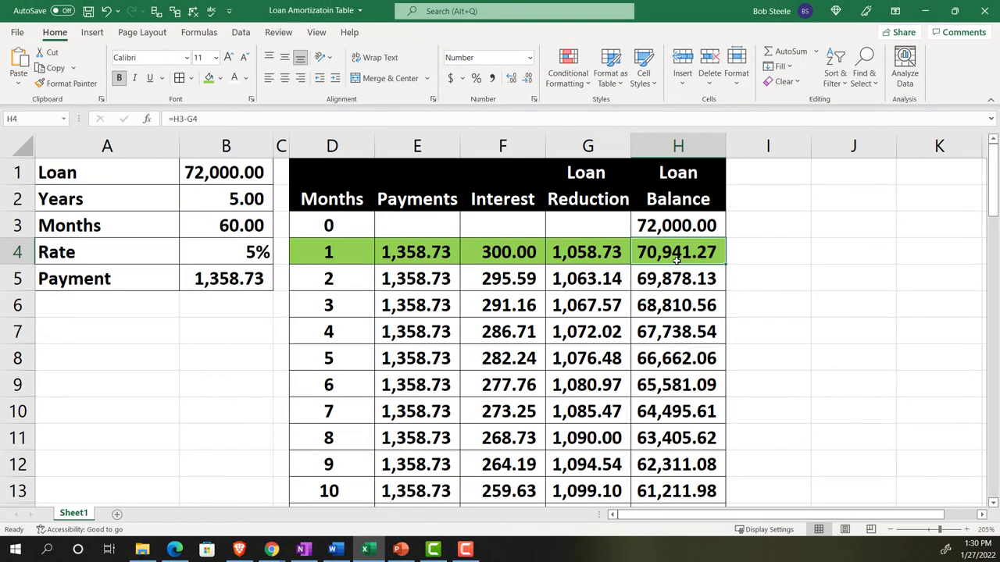
{"action": "left_click", "coordinate": [373, 553]}
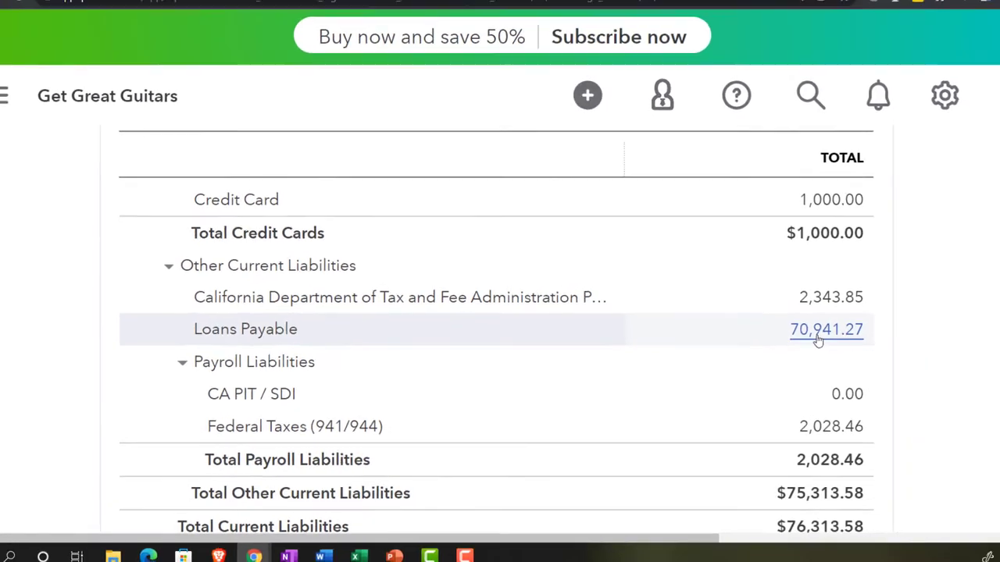
Step: Examine the transaction detail behind the Loans Payable balance and return to the liabilities section of the balance sheet
{"action": "left_click", "coordinate": [818, 334]}
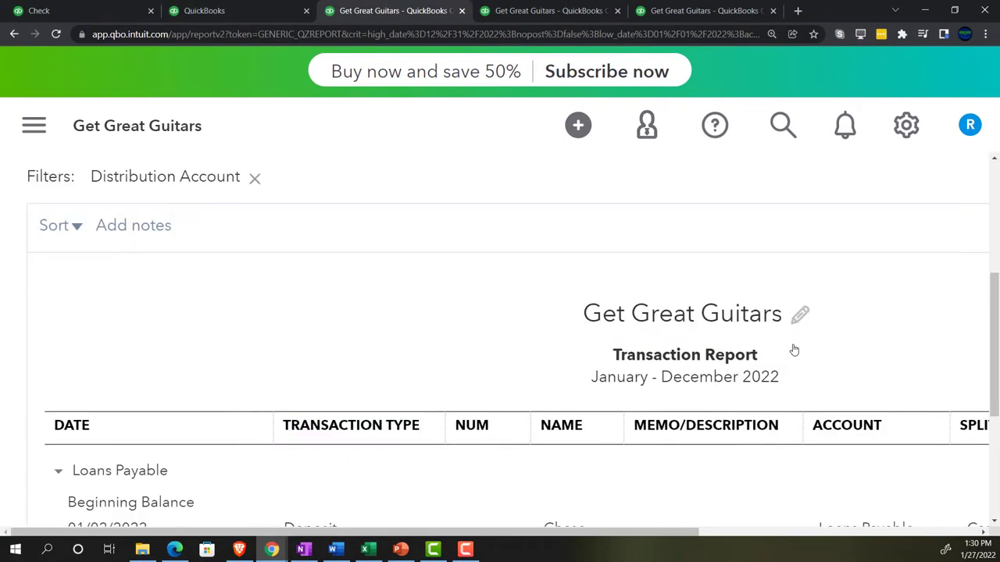
{"action": "key", "text": "ctrl+minus"}
{"action": "key", "text": "ctrl+minus"}
{"action": "key", "text": "ctrl+minus"}
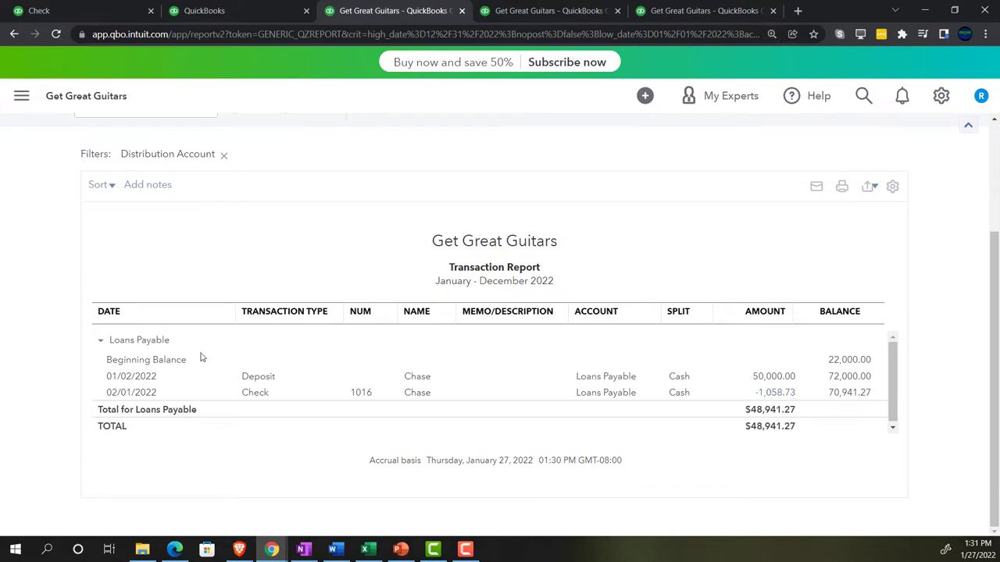
{"action": "scroll", "coordinate": [187, 356], "scroll_direction": "up", "scroll_amount": 2}
{"action": "left_click", "coordinate": [98, 175]}
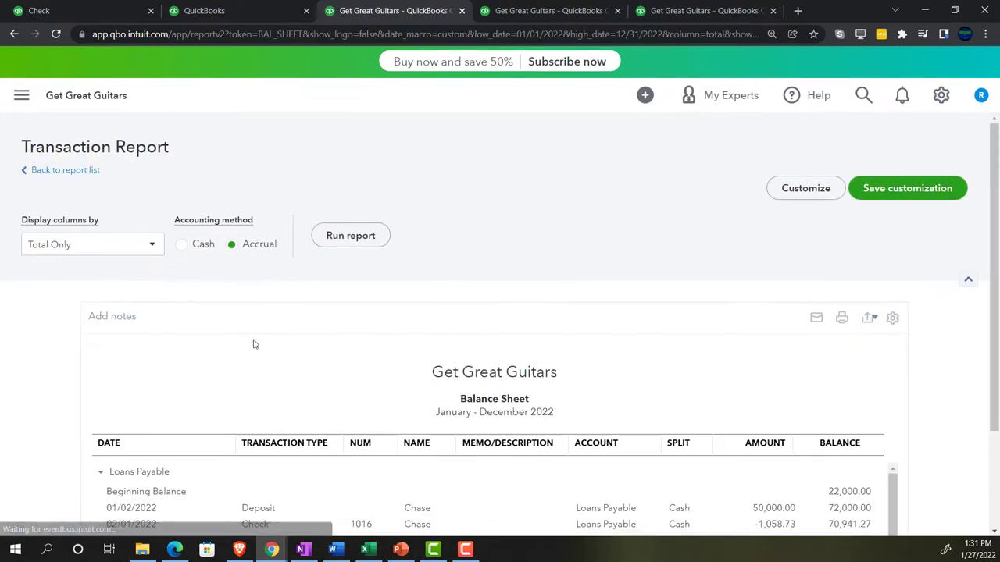
{"action": "scroll", "coordinate": [273, 364], "scroll_direction": "down", "scroll_amount": 10}
{"action": "key", "text": "ctrl+plus"}
{"action": "key", "text": "ctrl+plus"}
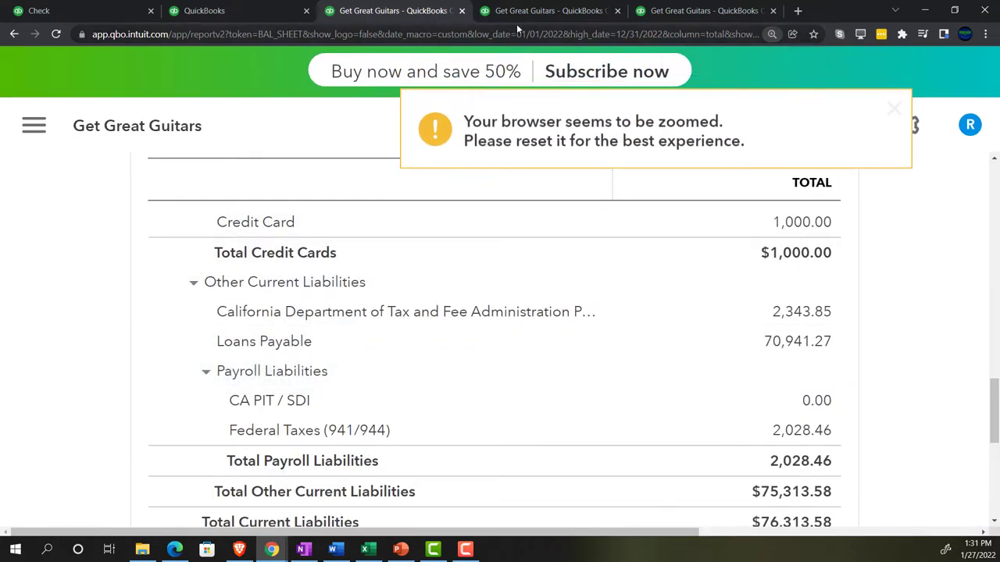
Step: Switch to the open Profit and Loss report and examine the interest paid, total expenses and net income
{"action": "left_click", "coordinate": [547, 10]}
{"action": "scroll", "coordinate": [534, 362], "scroll_direction": "up", "scroll_amount": 4}
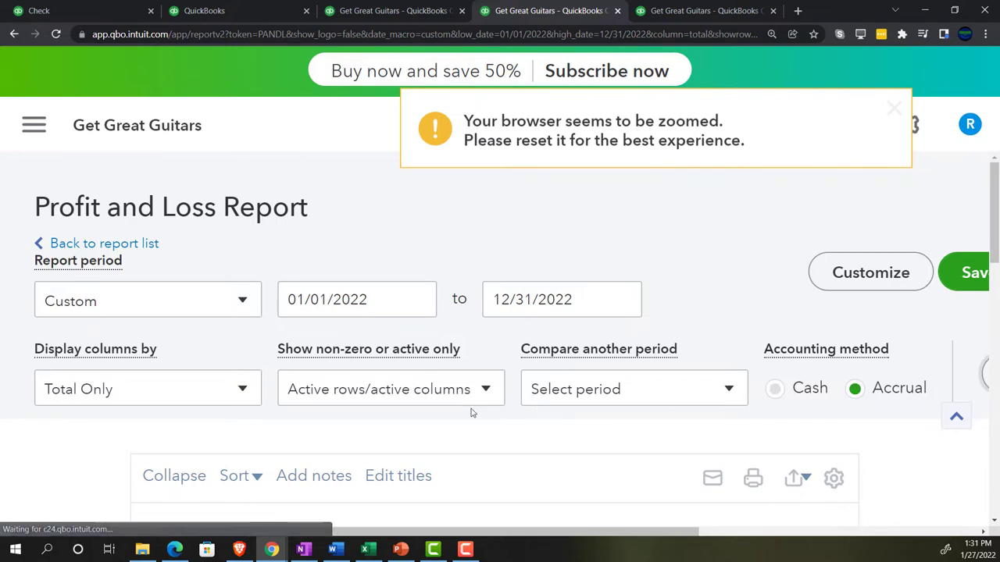
{"action": "scroll", "coordinate": [120, 407], "scroll_direction": "down", "scroll_amount": 8}
{"action": "scroll", "coordinate": [119, 406], "scroll_direction": "down", "scroll_amount": 2}
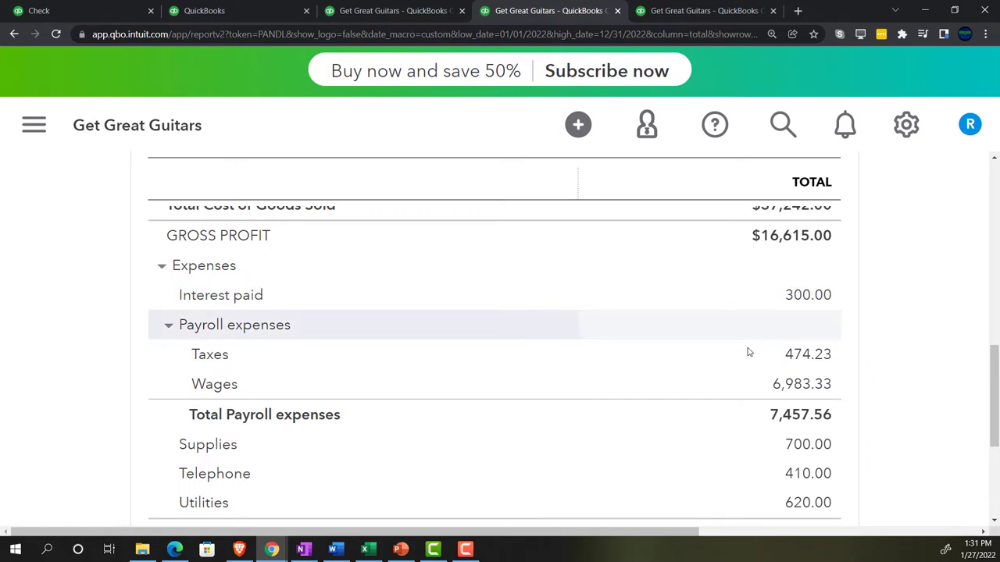
{"action": "scroll", "coordinate": [725, 380], "scroll_direction": "down", "scroll_amount": 2}
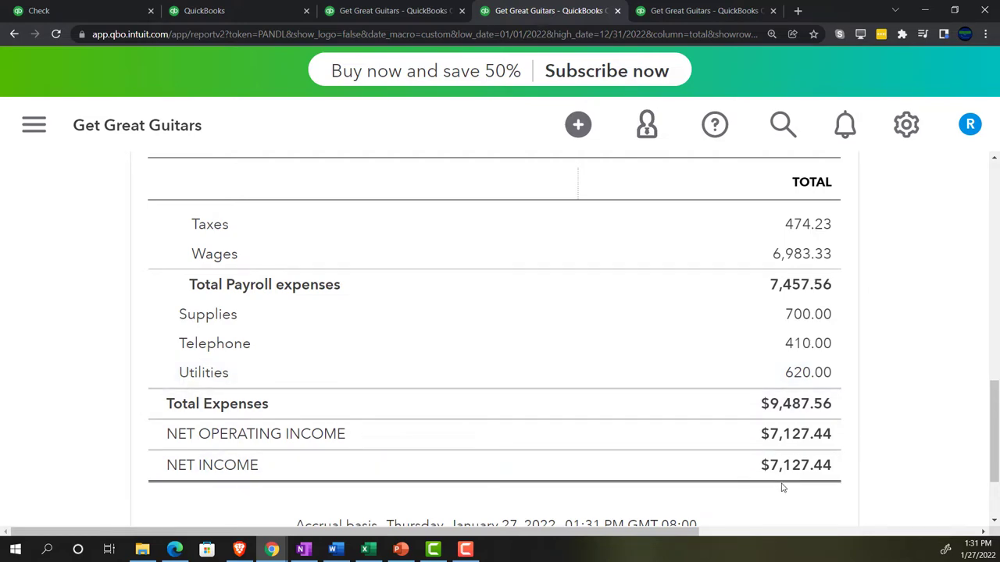
Step: Rerun the Profit and Loss report for 02/01/2022 to 12/31/2022 and examine the interest expense and net income
{"action": "scroll", "coordinate": [782, 487], "scroll_direction": "up", "scroll_amount": 15}
{"action": "left_click", "coordinate": [301, 291]}
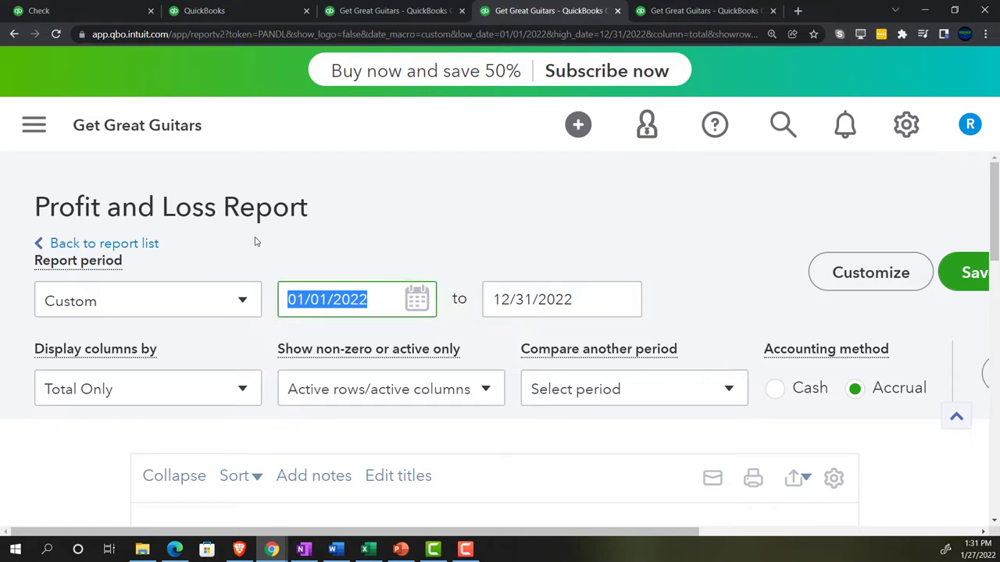
{"action": "type", "text": "020122"}
{"action": "key", "text": "Tab"}
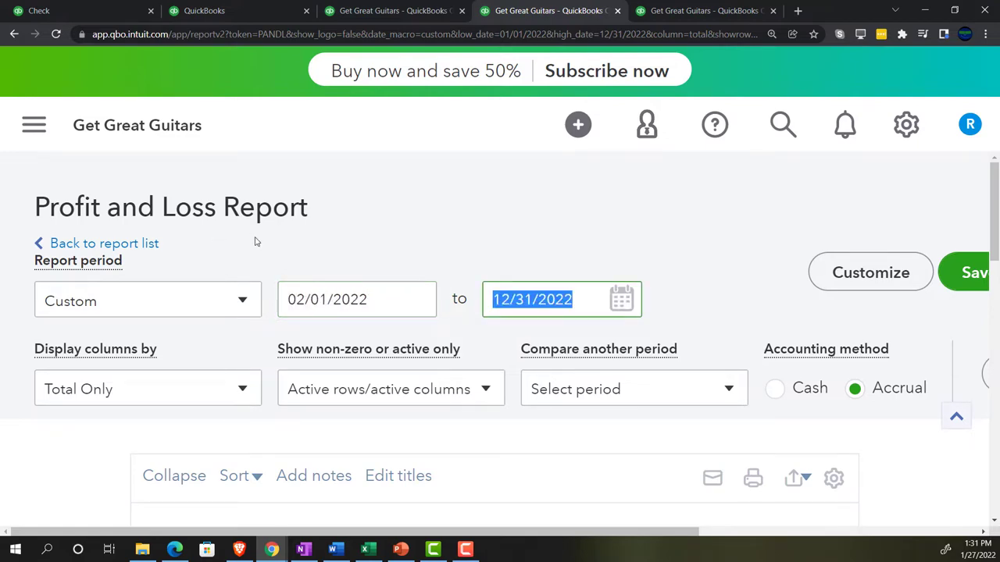
{"action": "left_click", "coordinate": [986, 374]}
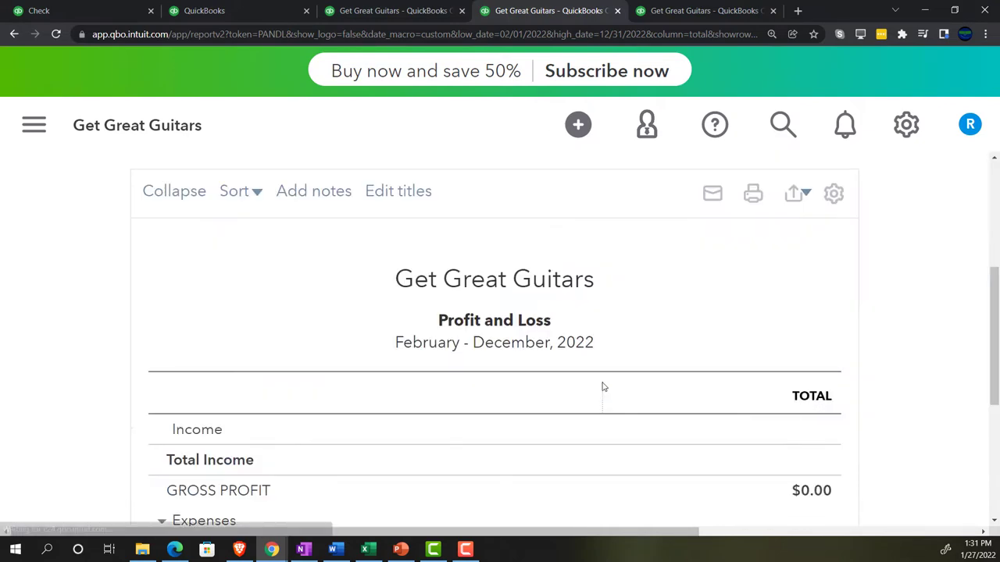
{"action": "scroll", "coordinate": [602, 386], "scroll_direction": "down", "scroll_amount": 3}
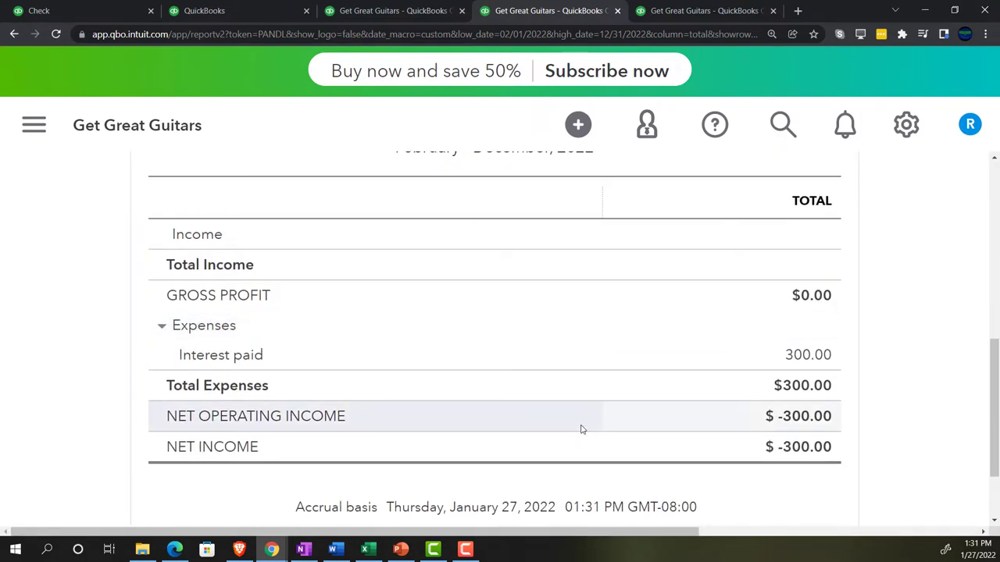
Step: Switch to the Excel amortization table and fill the month 2 row, D5:H5, with green
{"action": "left_click", "coordinate": [374, 552]}
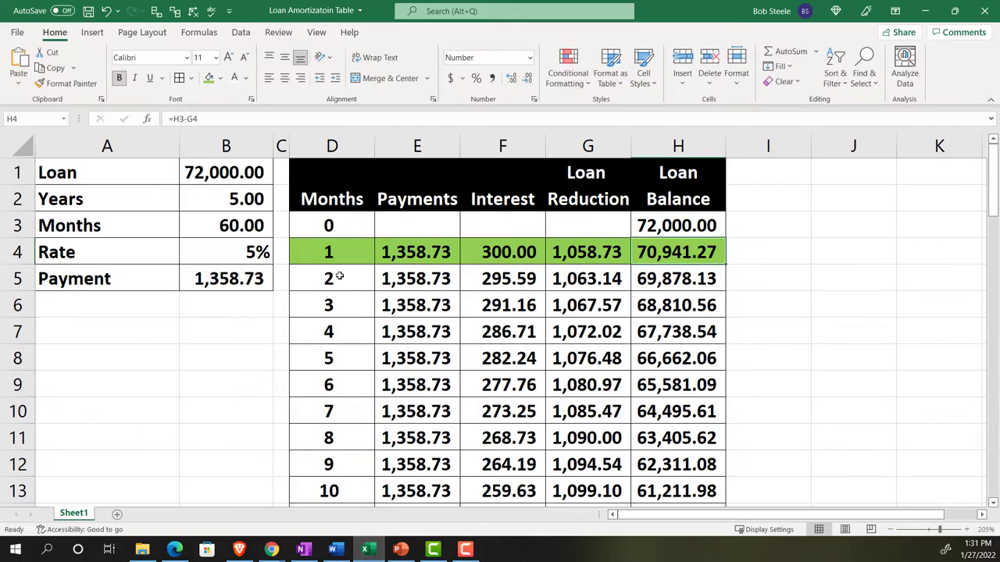
{"action": "left_click_drag", "start_coordinate": [339, 275], "coordinate": [654, 294]}
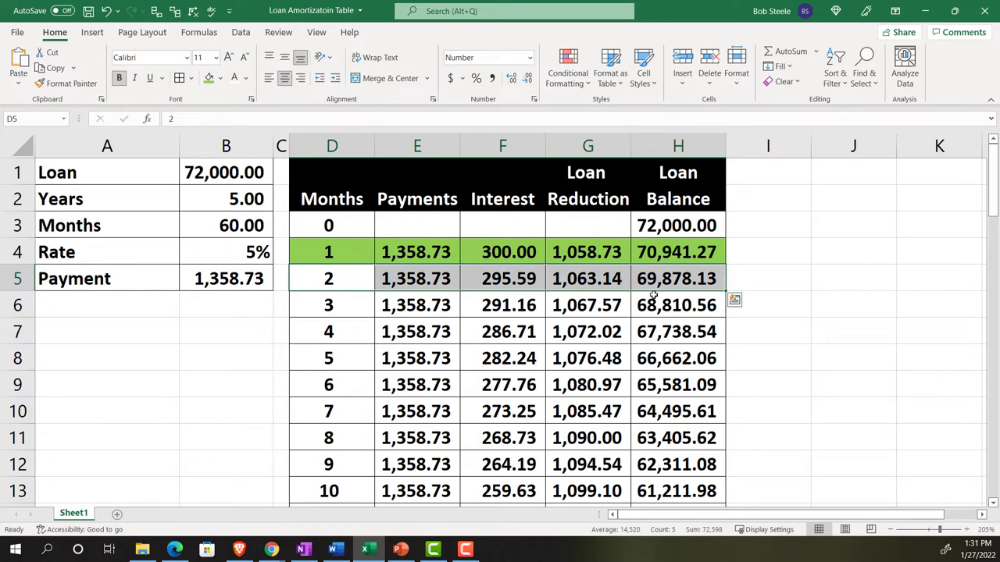
{"action": "left_click", "coordinate": [210, 79]}
Step: Remove the green fill from the month 1 row, D4:H4, of the amortization table
{"action": "left_click_drag", "start_coordinate": [334, 252], "coordinate": [642, 251]}
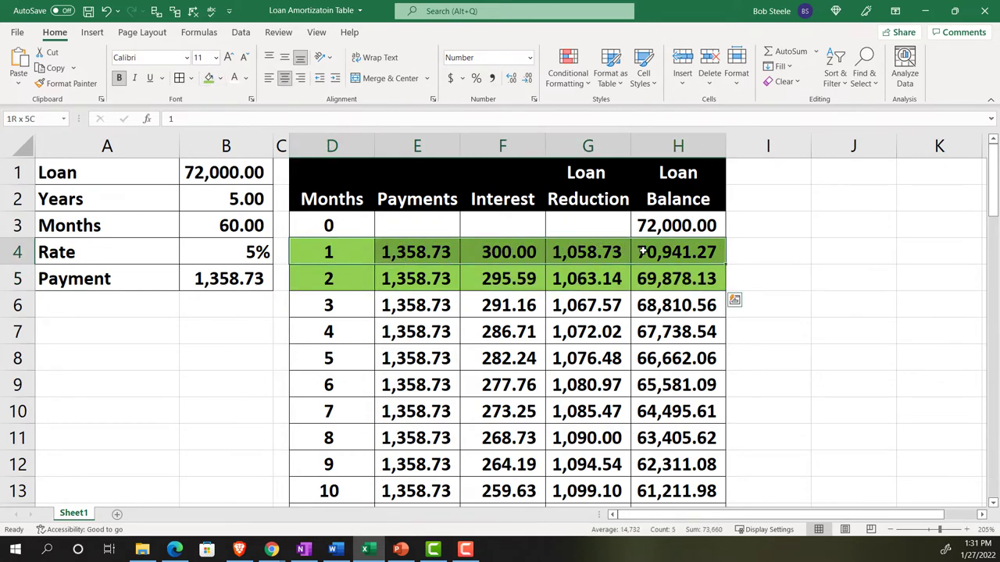
{"action": "right_click", "coordinate": [642, 251]}
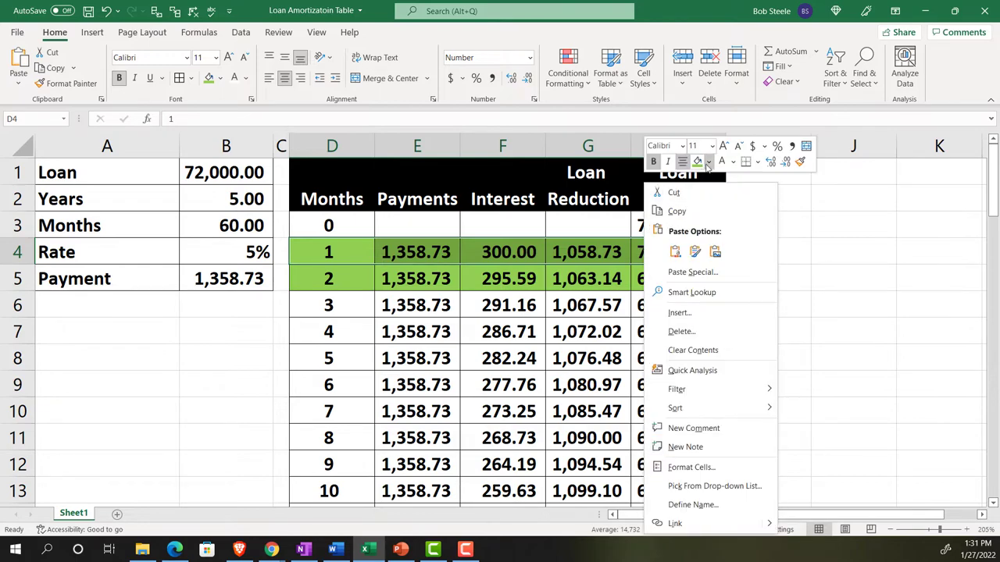
{"action": "left_click", "coordinate": [708, 161]}
{"action": "left_click", "coordinate": [711, 304]}
{"action": "left_click", "coordinate": [500, 331]}
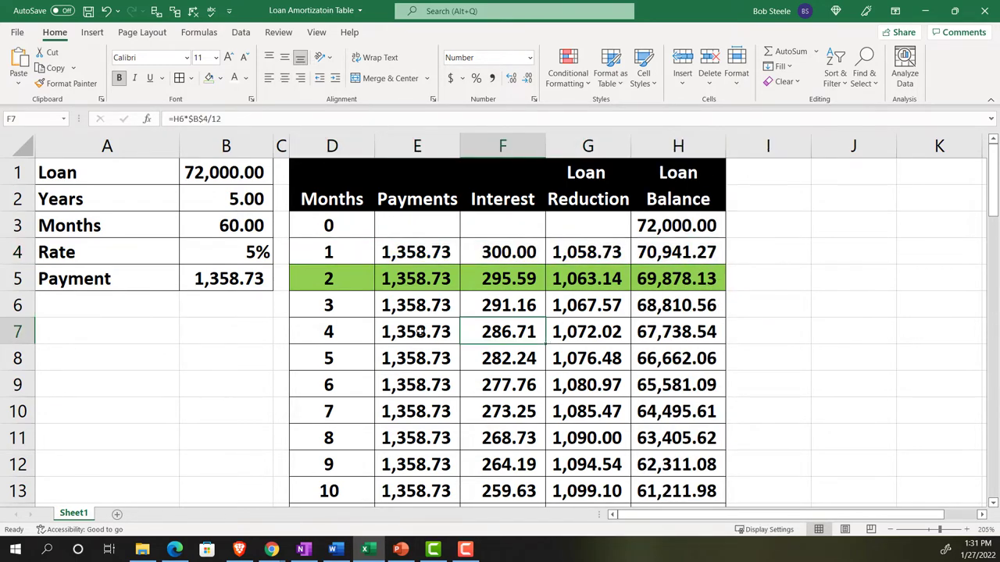
{"action": "left_click", "coordinate": [320, 306]}
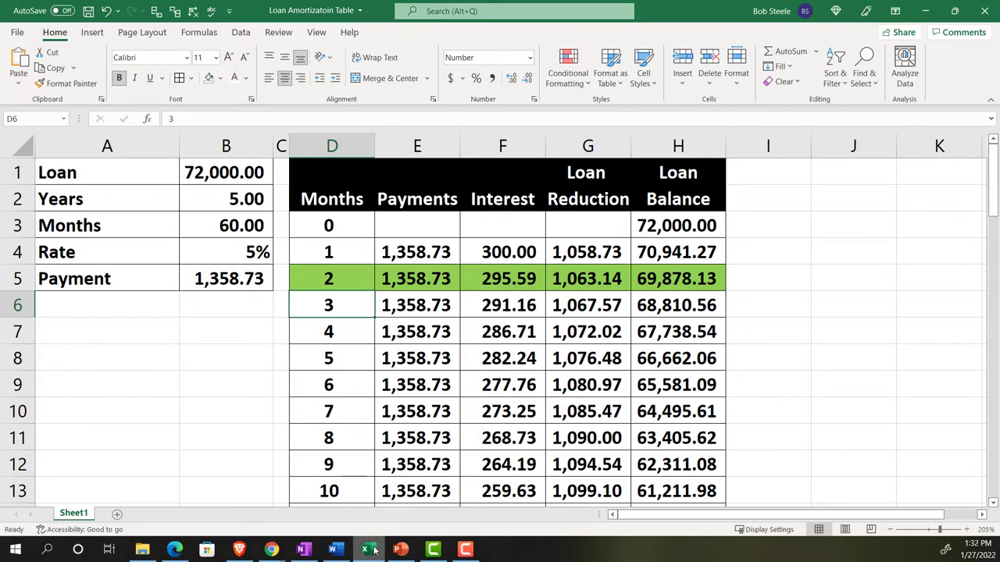
Step: Switch back to QuickBooks and close the blank Check #1016 form without saving it
{"action": "left_click", "coordinate": [271, 549]}
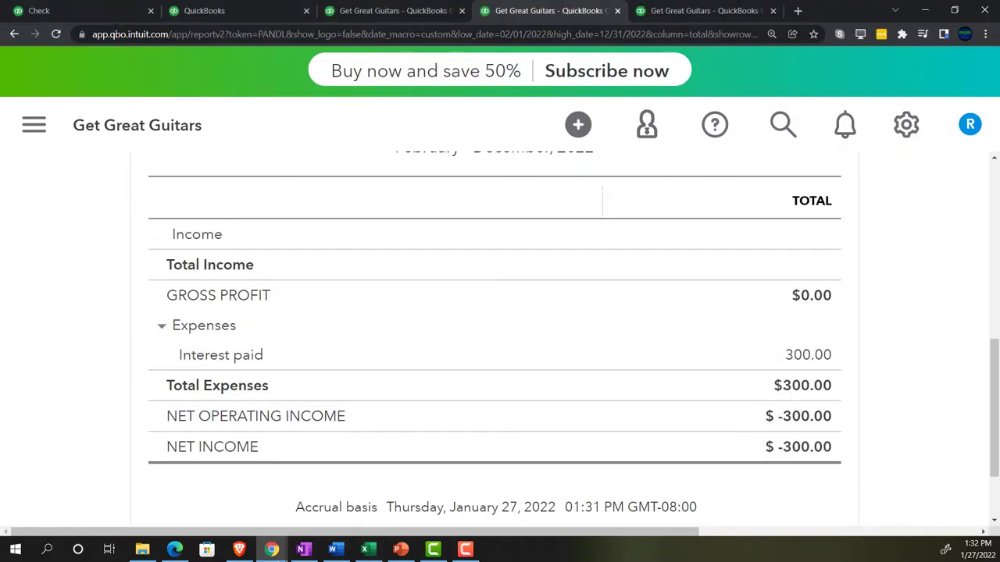
{"action": "left_click", "coordinate": [200, 10]}
{"action": "key", "text": "ctrl+plus"}
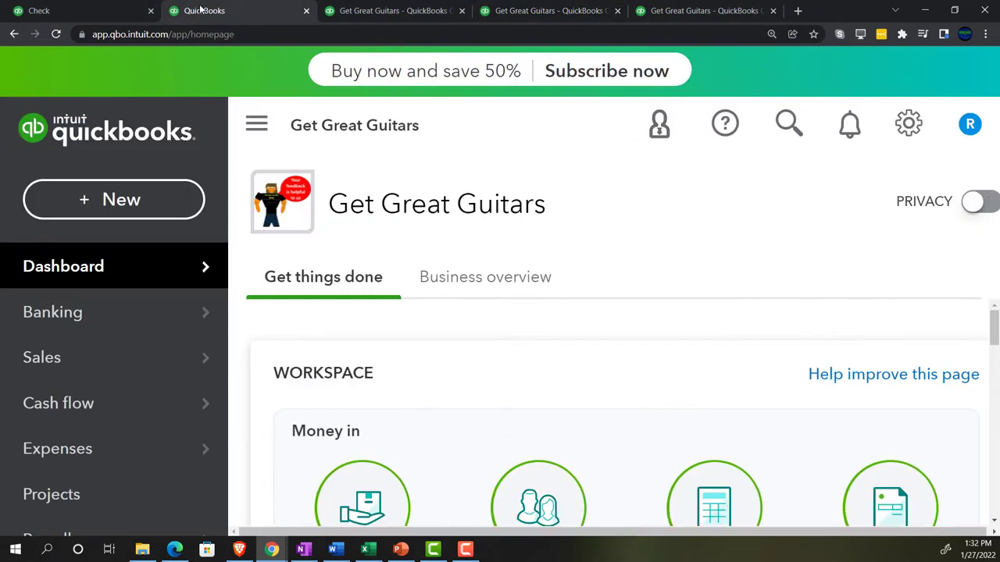
{"action": "key", "text": "ctrl+minus"}
{"action": "key", "text": "ctrl+minus"}
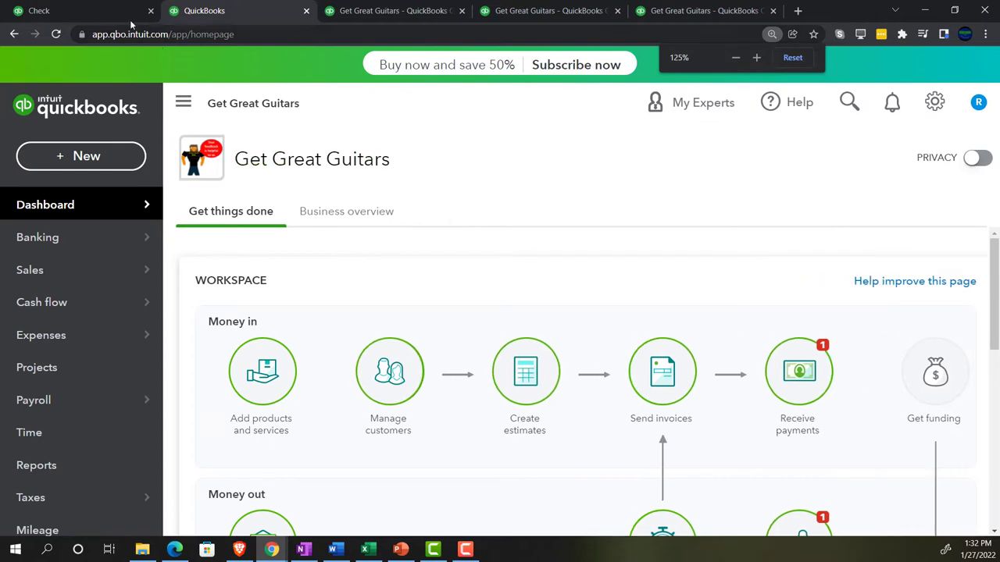
{"action": "left_click", "coordinate": [105, 10]}
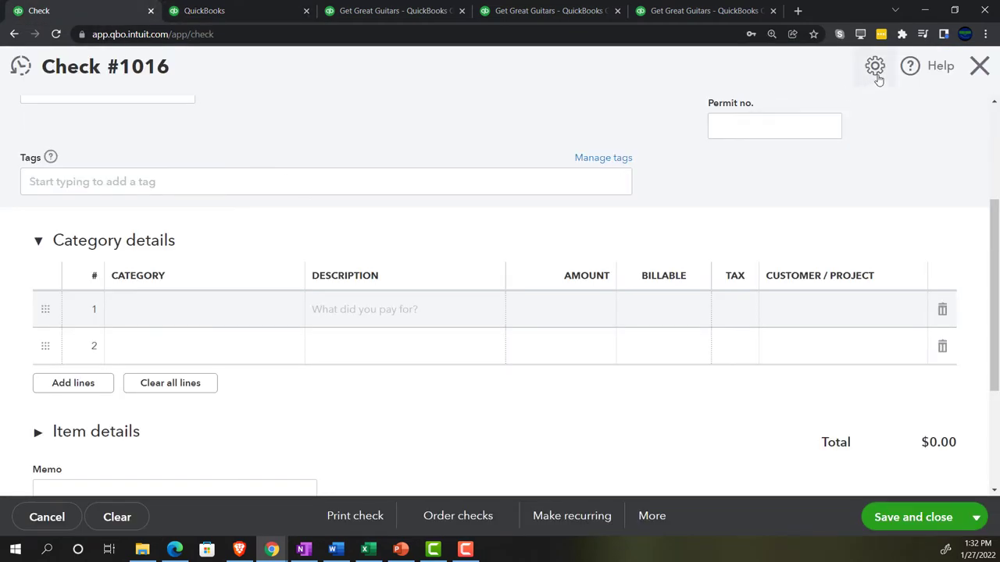
{"action": "left_click", "coordinate": [980, 67]}
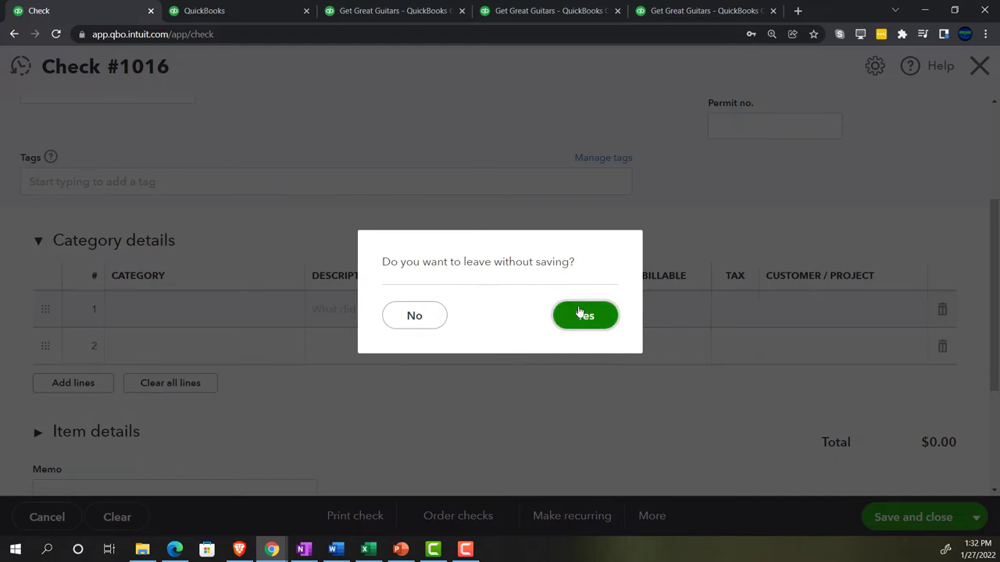
{"action": "left_click", "coordinate": [602, 322]}
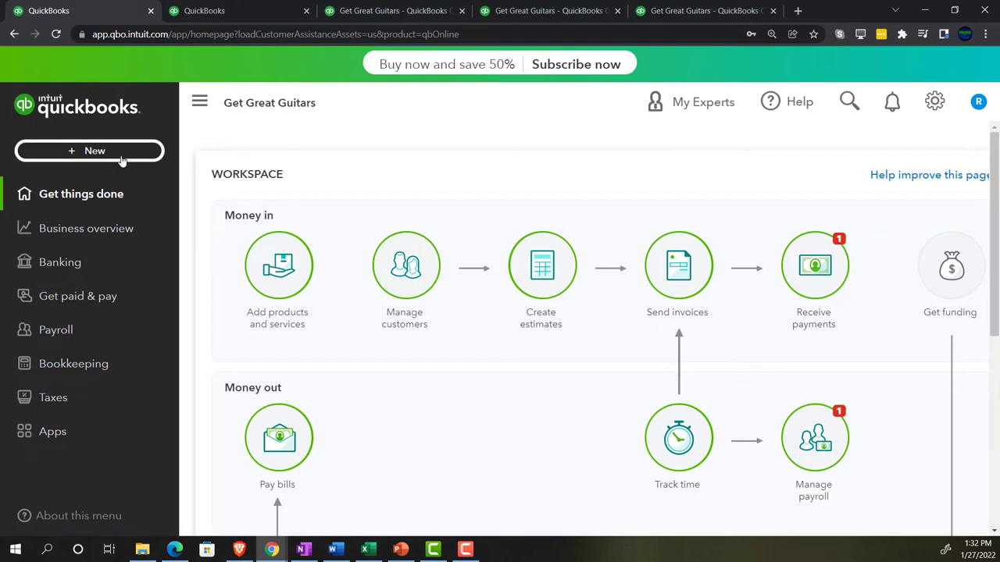
{"action": "left_click", "coordinate": [110, 152]}
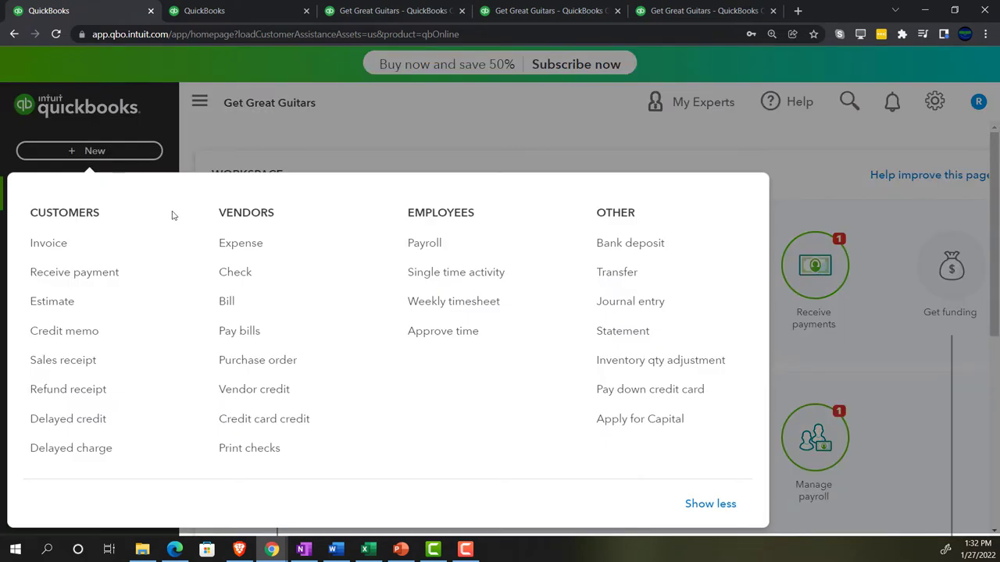
{"action": "left_click", "coordinate": [234, 242]}
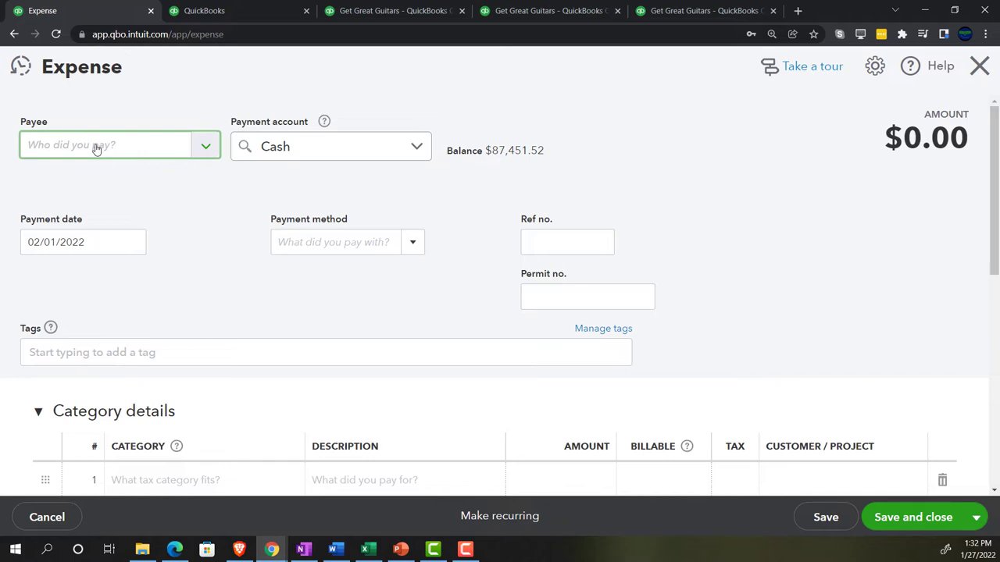
{"action": "type", "text": "cha"}
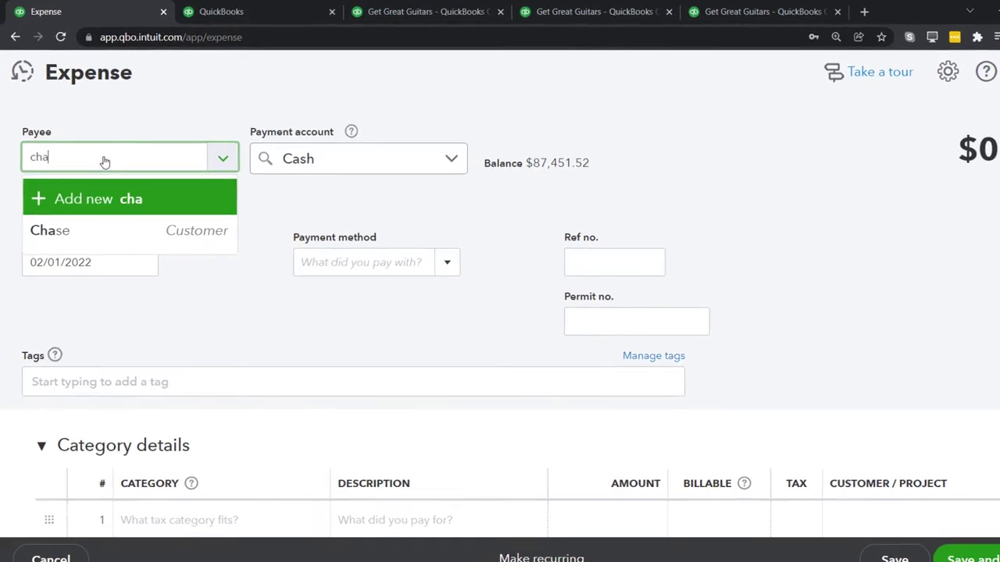
{"action": "key", "text": "Down"}
{"action": "key", "text": "Tab"}
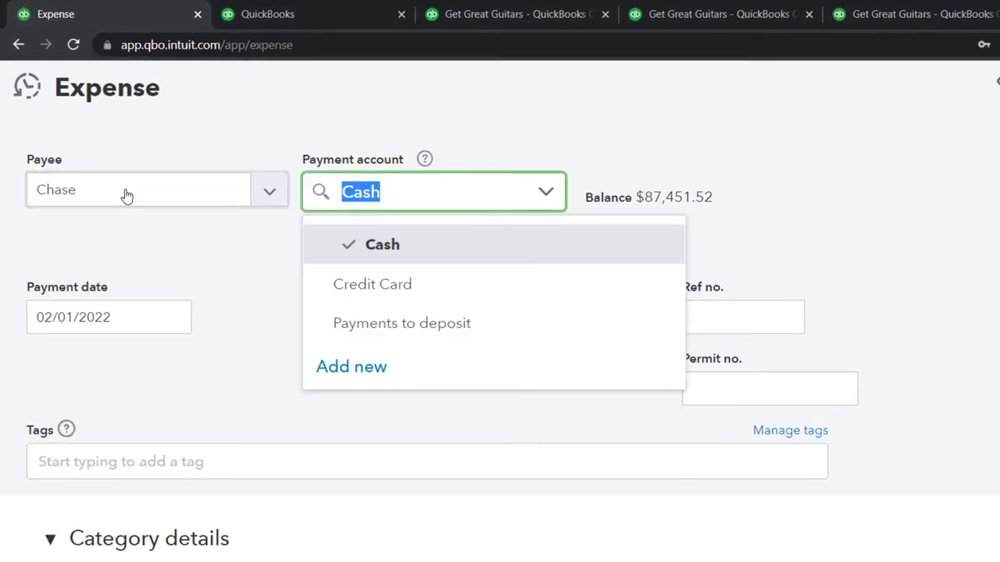
{"action": "key", "text": "Tab"}
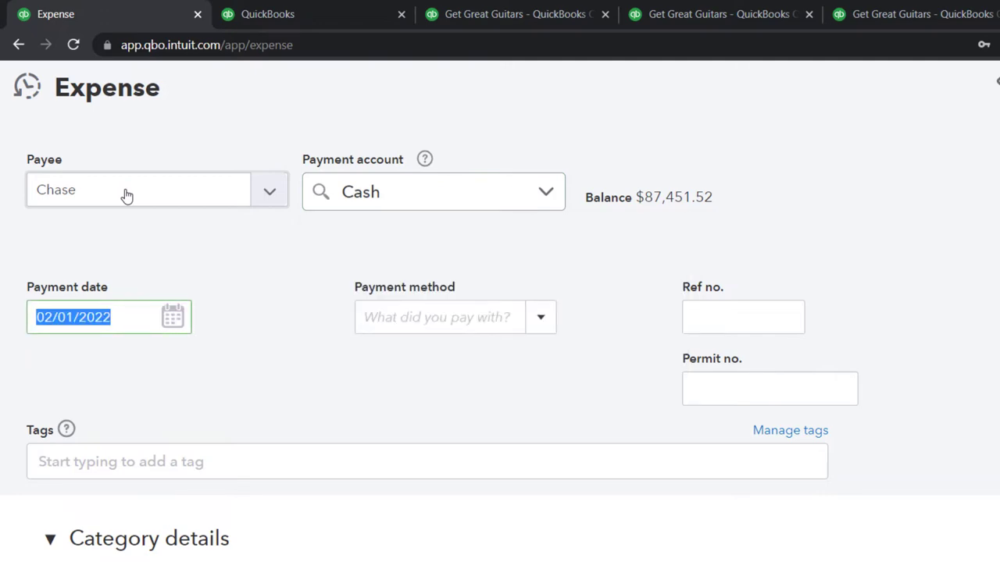
{"action": "type", "text": "022822"}
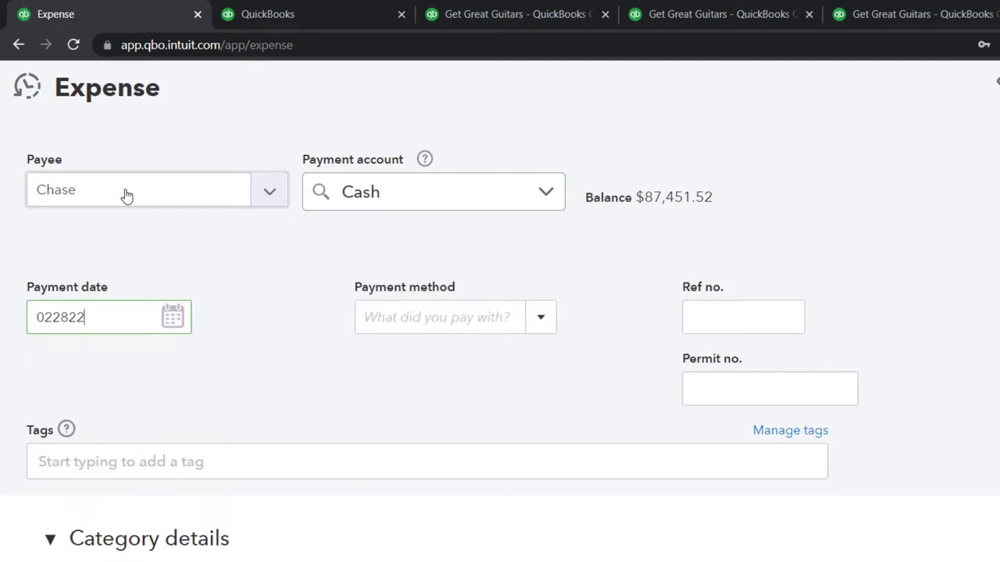
{"action": "key", "text": "Tab"}
{"action": "key", "text": "Tab"}
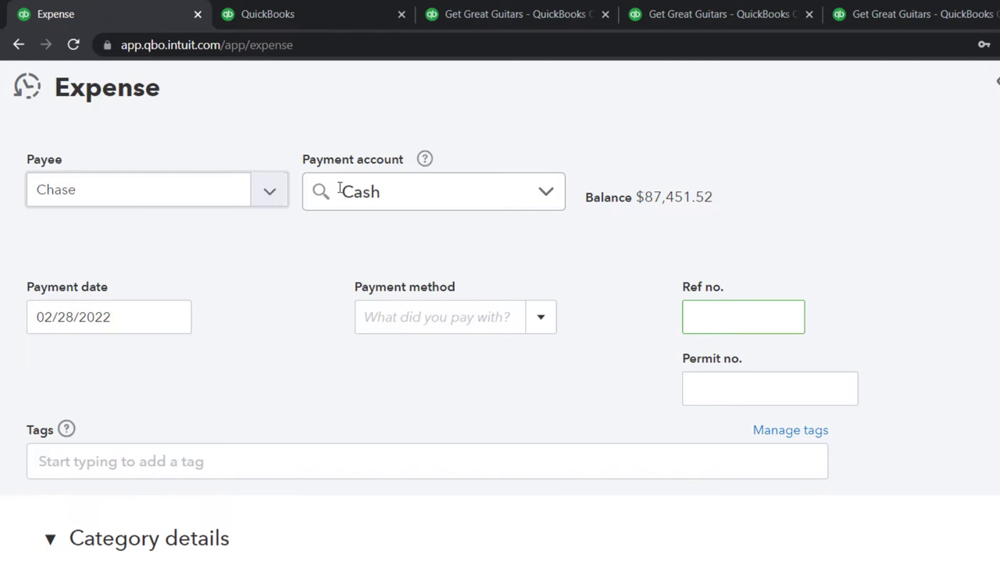
{"action": "key", "text": "Escape"}
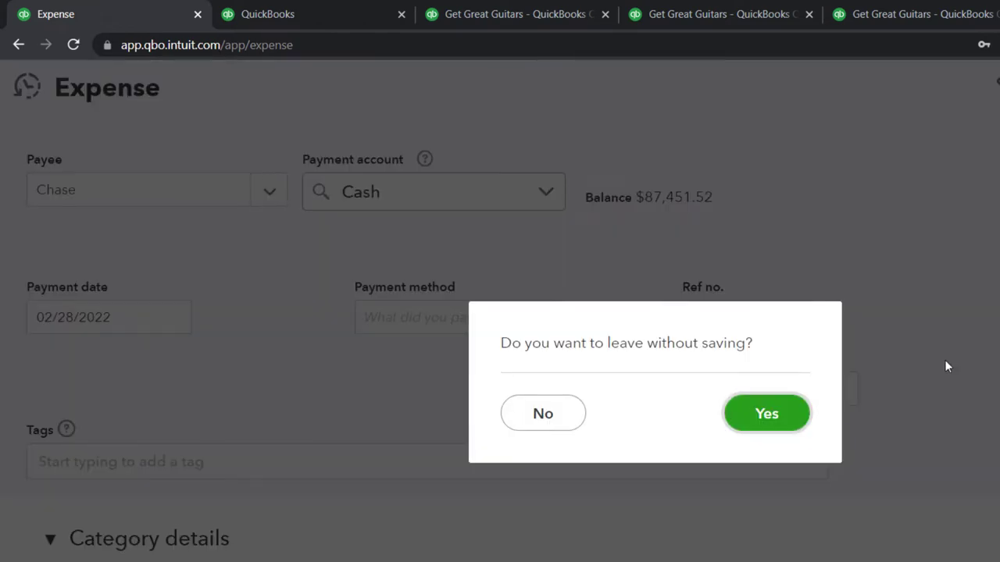
{"action": "left_click", "coordinate": [767, 413]}
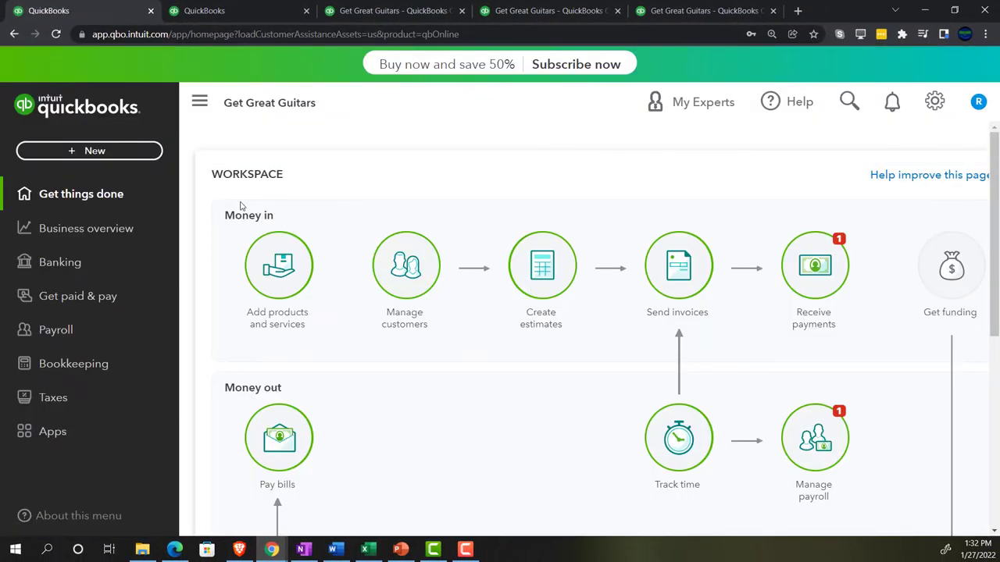
Step: Start a new check to Chase from the Cash account with a payment date of 02/28/2022
{"action": "left_click", "coordinate": [107, 152]}
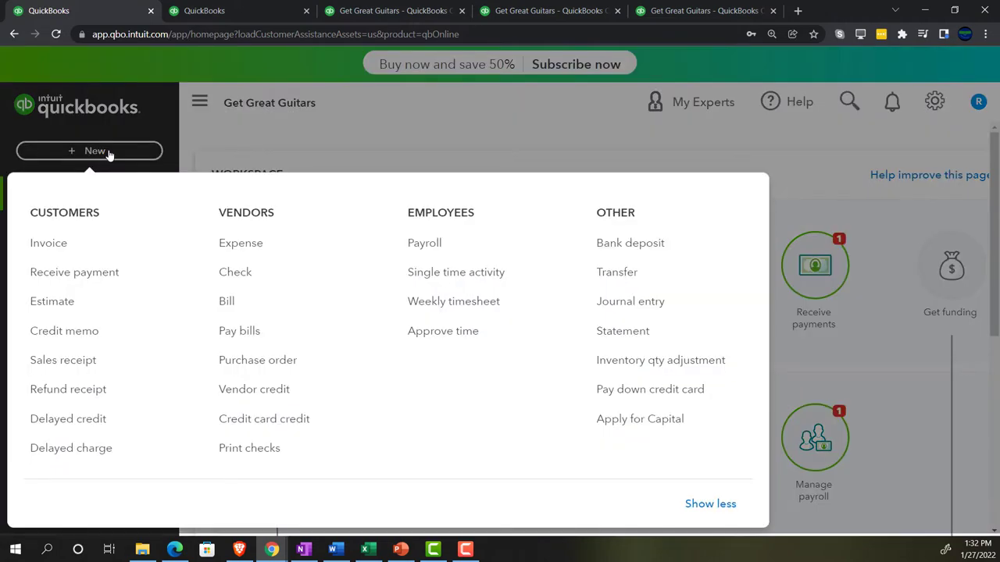
{"action": "left_click", "coordinate": [228, 273]}
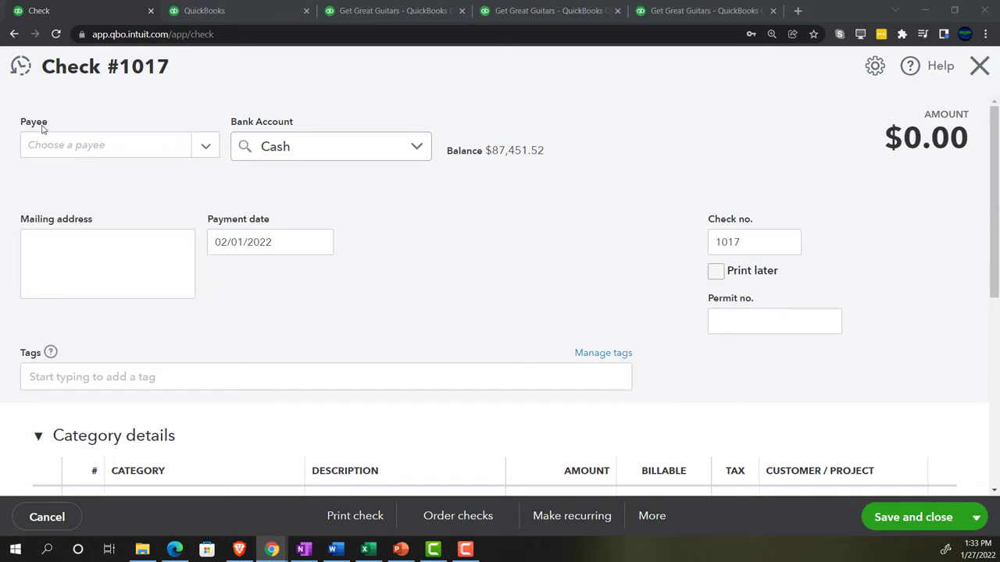
{"action": "left_click", "coordinate": [47, 140]}
{"action": "type", "text": "chas"}
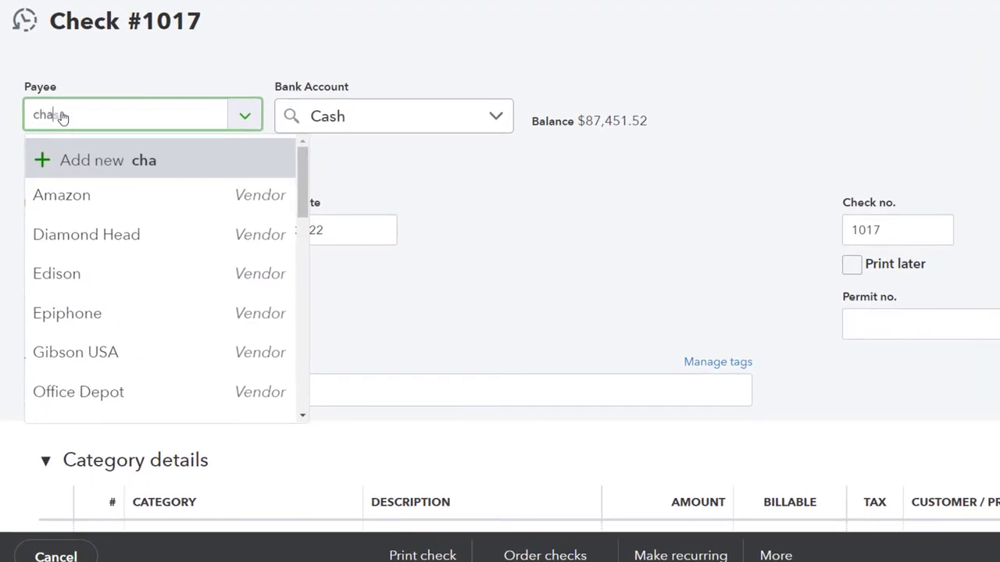
{"action": "type", "text": "e"}
{"action": "key", "text": "Tab"}
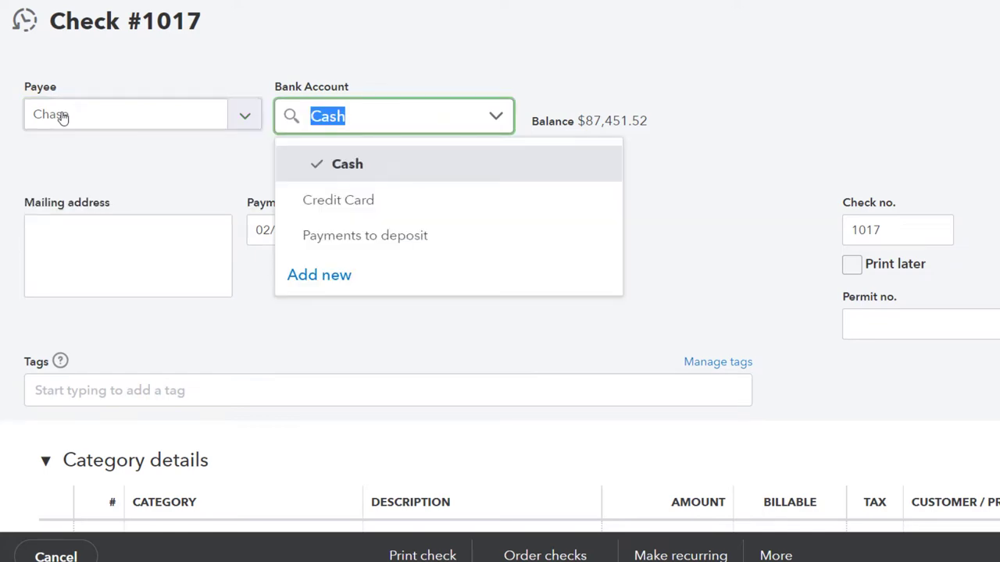
{"action": "key", "text": "Tab"}
{"action": "key", "text": "Tab"}
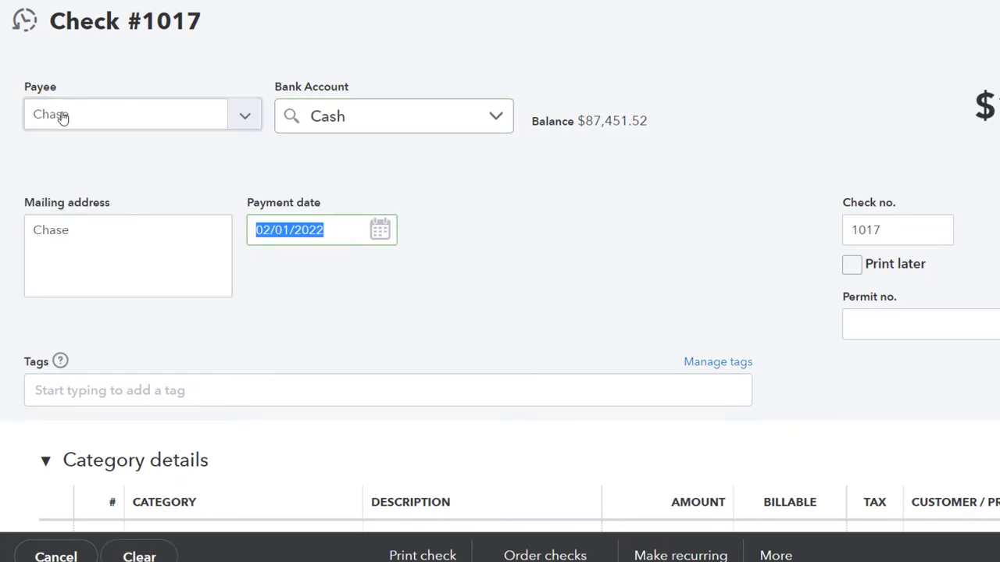
{"action": "type", "text": "0228"}
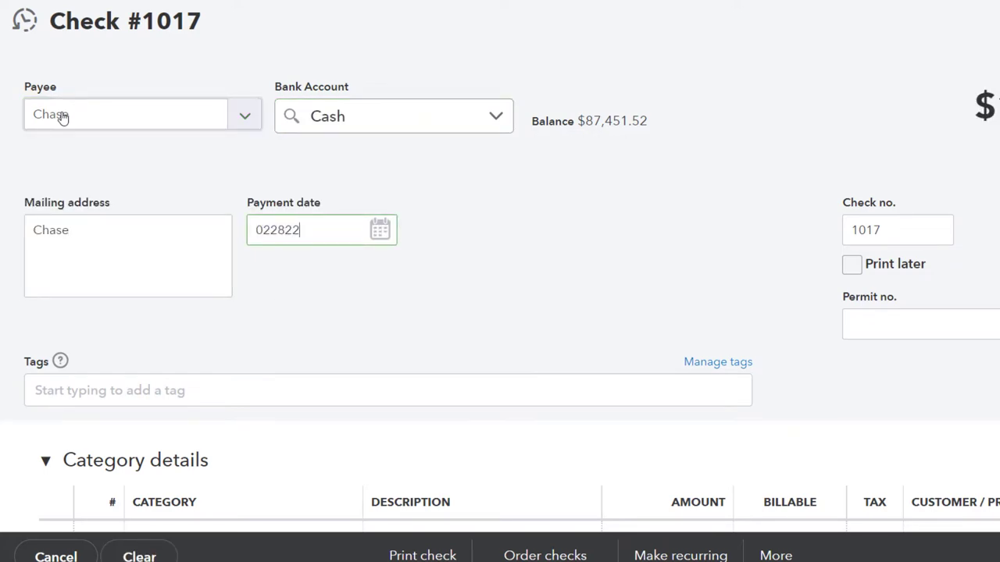
{"action": "key", "text": "Tab"}
{"action": "left_click", "coordinate": [317, 230]}
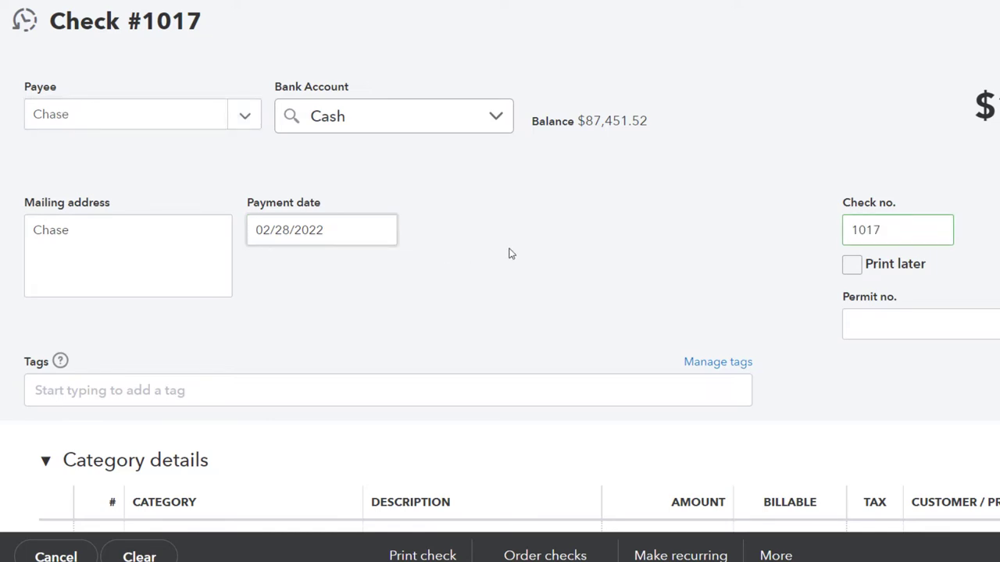
Step: Set the check's Interest paid line to 259.59 and its Loans Payable line to 1,063.14, consulting the Excel amortization table
{"action": "scroll", "coordinate": [490, 228], "scroll_direction": "down", "scroll_amount": 3}
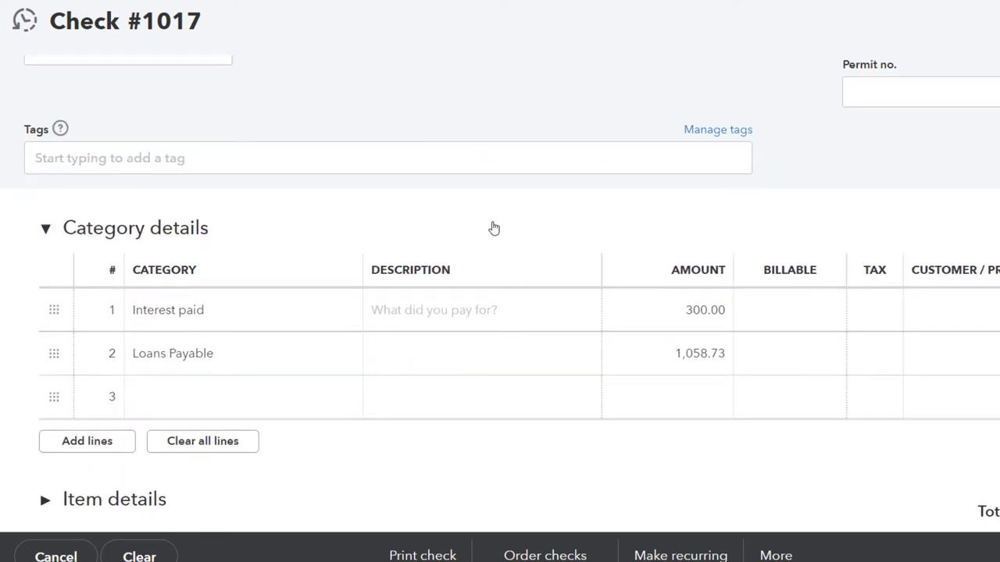
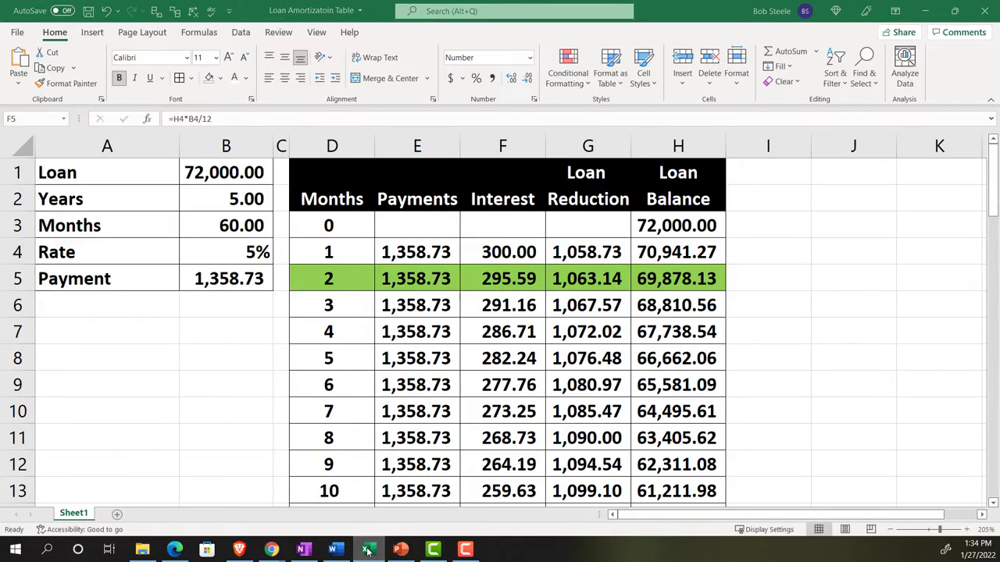
{"action": "left_click", "coordinate": [368, 550]}
{"action": "type", "text": "1063"}
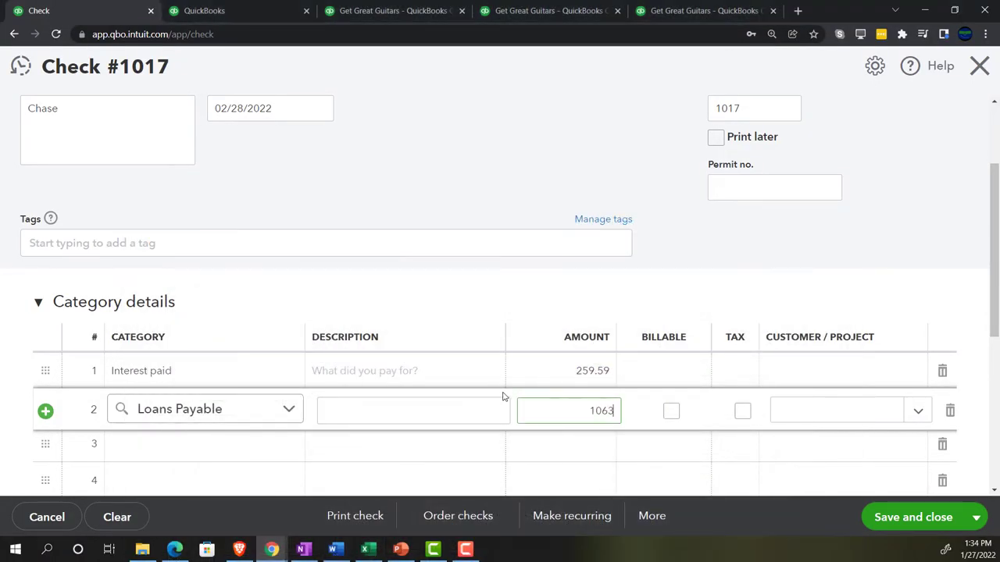
{"action": "left_click", "coordinate": [503, 397]}
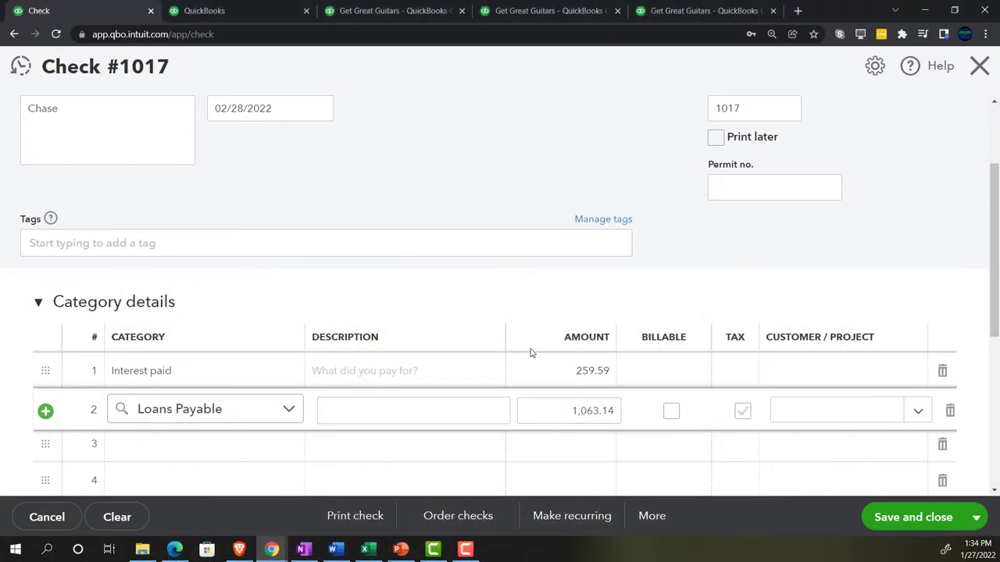
{"action": "key", "text": "Tab"}
{"action": "key", "text": "Tab"}
{"action": "key", "text": "Tab"}
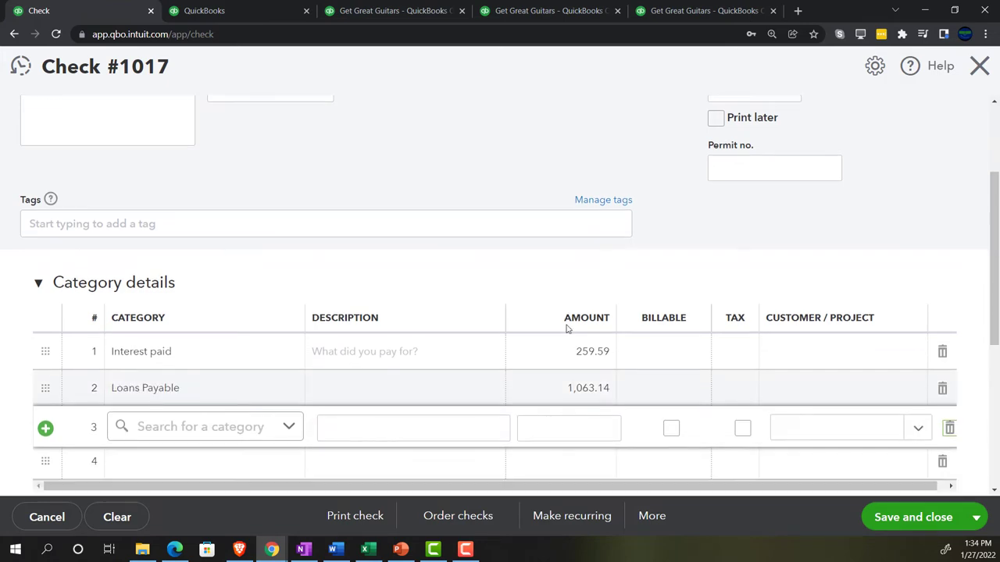
Step: Compare the check's amounts with the month 2 row in Excel and change the Interest paid amount to 296.59
{"action": "scroll", "coordinate": [568, 328], "scroll_direction": "down", "scroll_amount": 2}
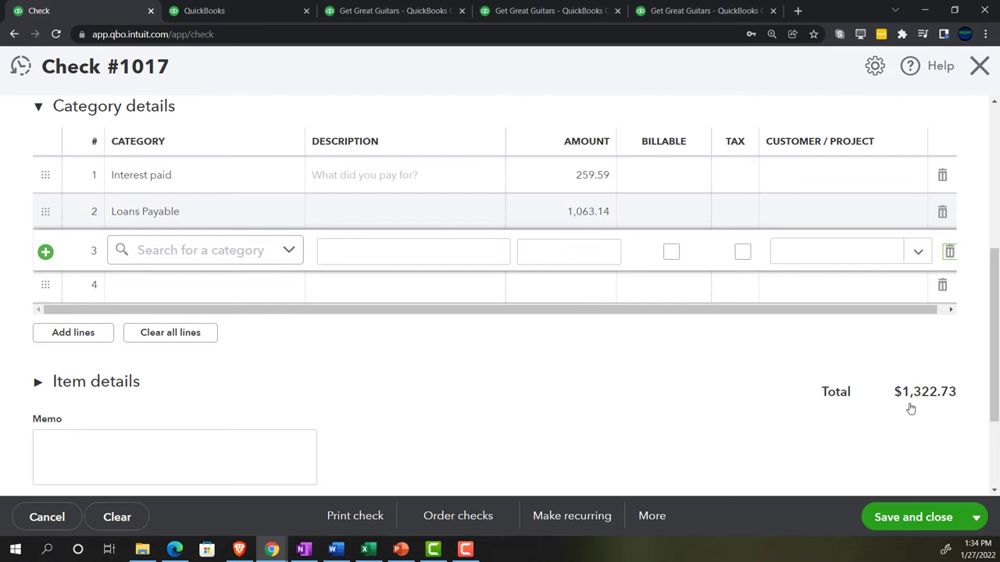
{"action": "scroll", "coordinate": [727, 426], "scroll_direction": "up", "scroll_amount": 1}
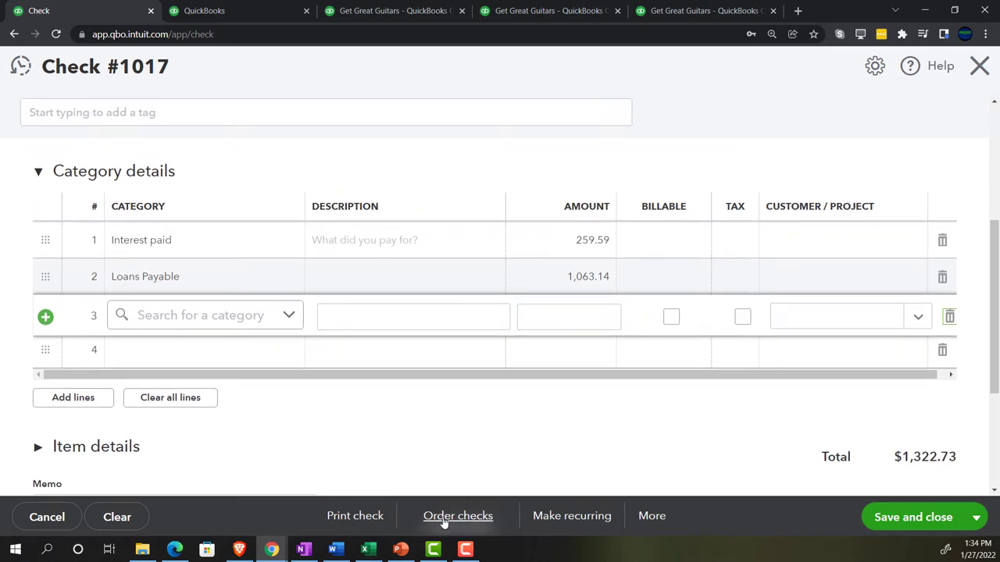
{"action": "left_click", "coordinate": [367, 550]}
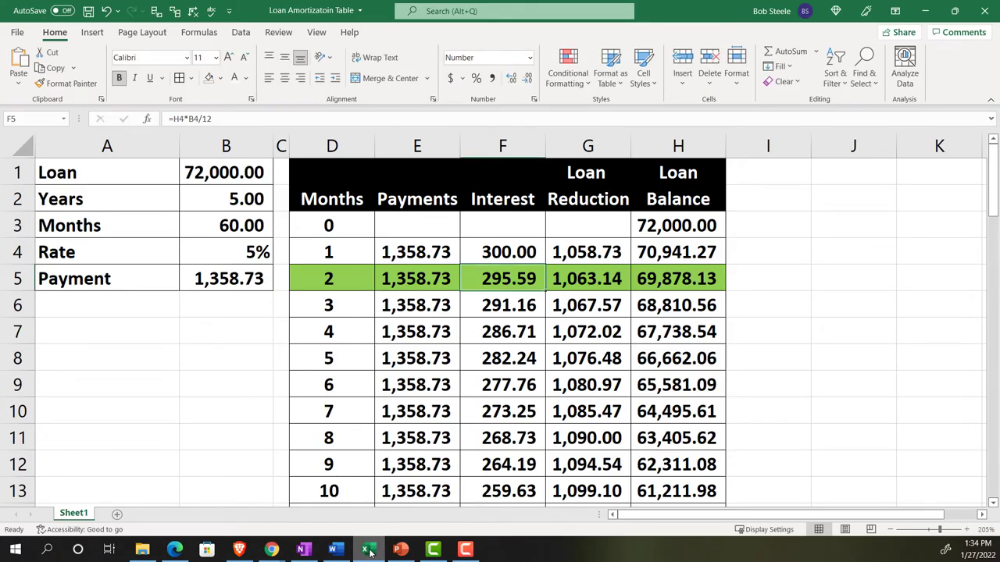
{"action": "left_click", "coordinate": [370, 551]}
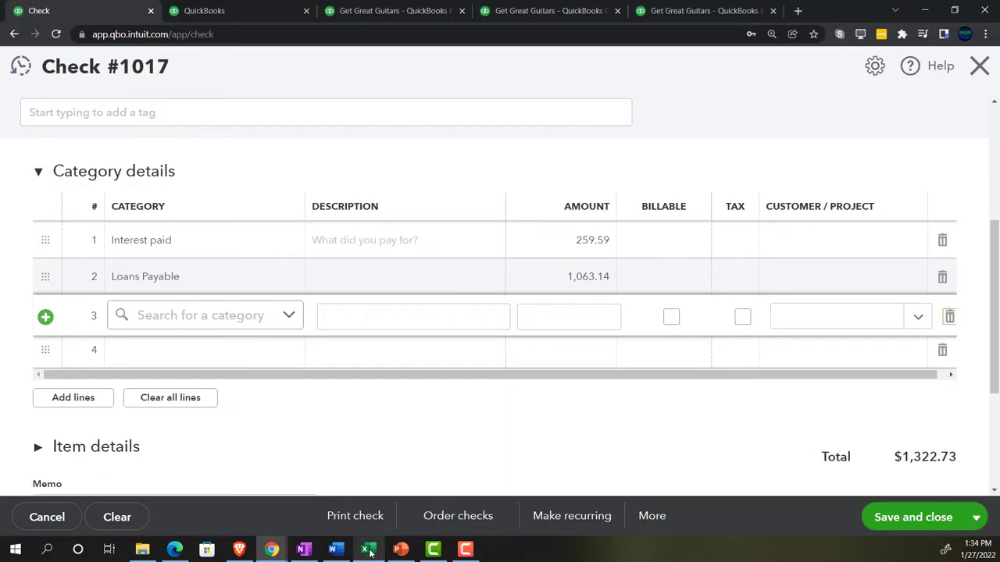
{"action": "left_click", "coordinate": [370, 551]}
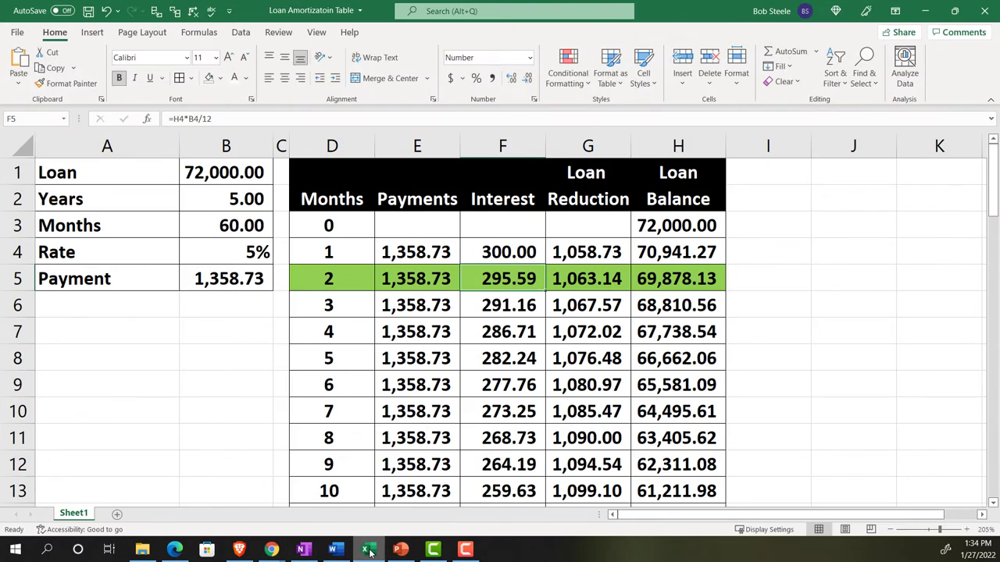
{"action": "left_click", "coordinate": [369, 551]}
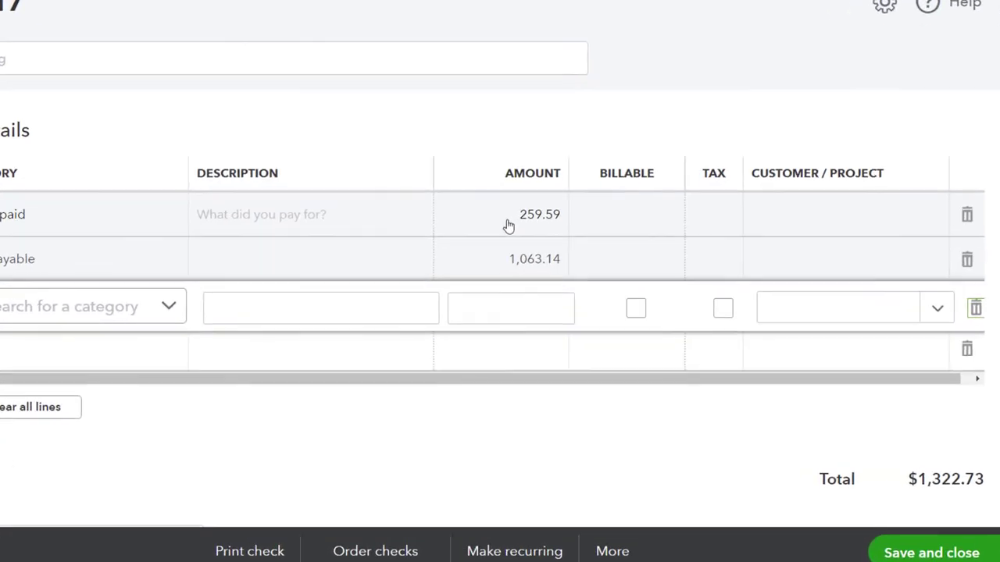
{"action": "left_click", "coordinate": [569, 239]}
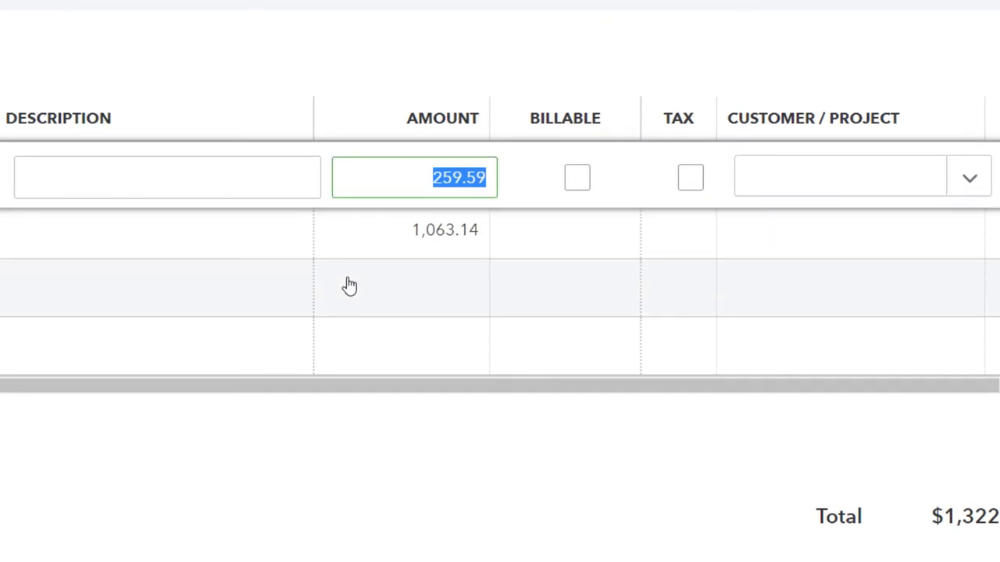
{"action": "type", "text": "296.59"}
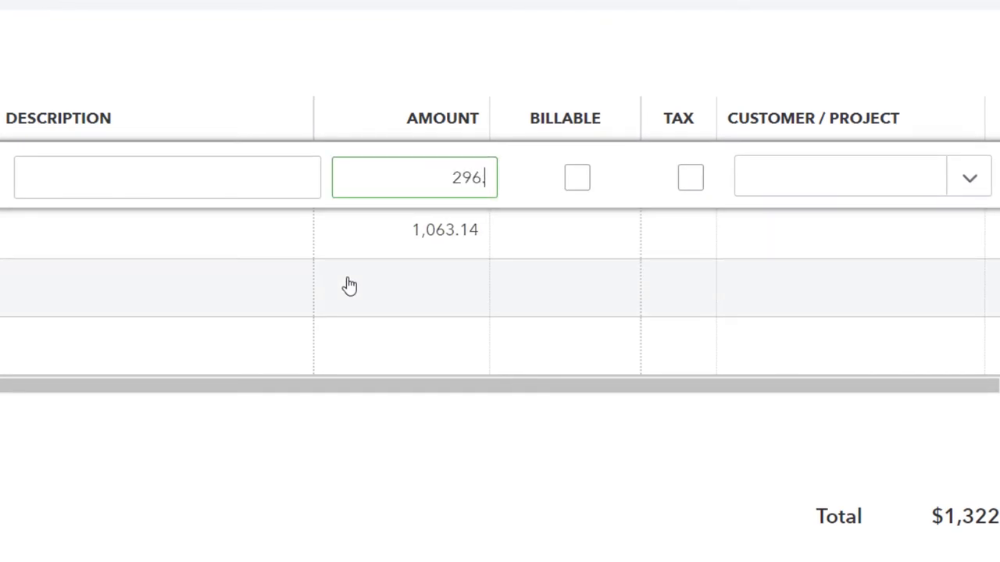
{"action": "key", "text": "Tab"}
{"action": "key", "text": "Tab"}
{"action": "key", "text": "Tab"}
{"action": "key", "text": "Tab"}
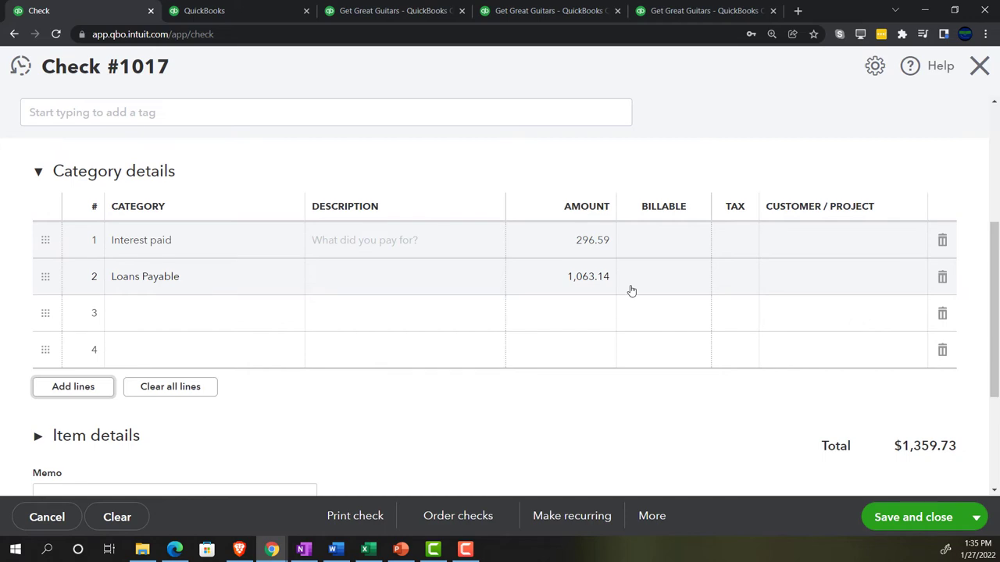
Step: Look up the month 2 loan balance in the Excel amortization table, and save and close the Chase check
{"action": "left_click", "coordinate": [372, 549]}
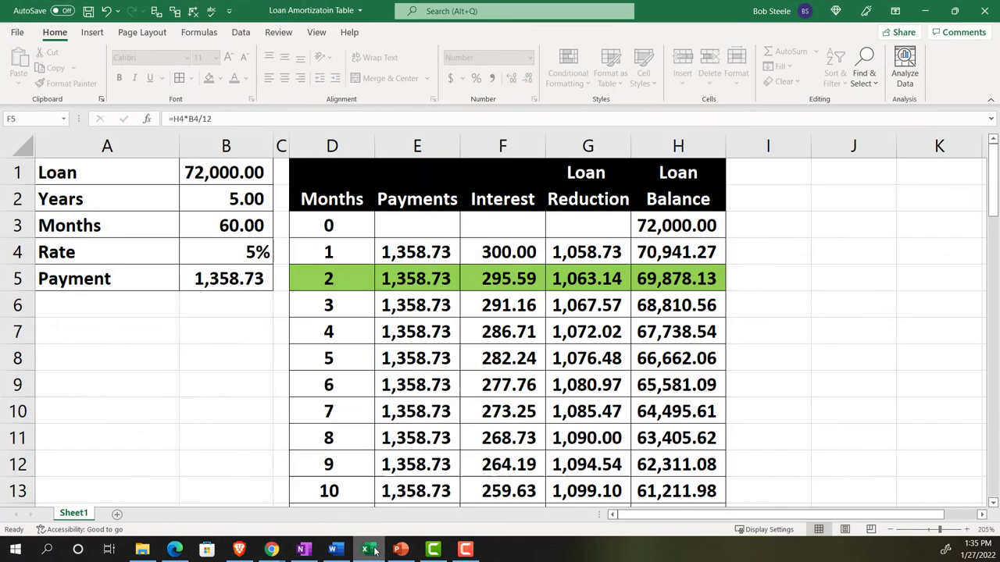
{"action": "left_click", "coordinate": [665, 279]}
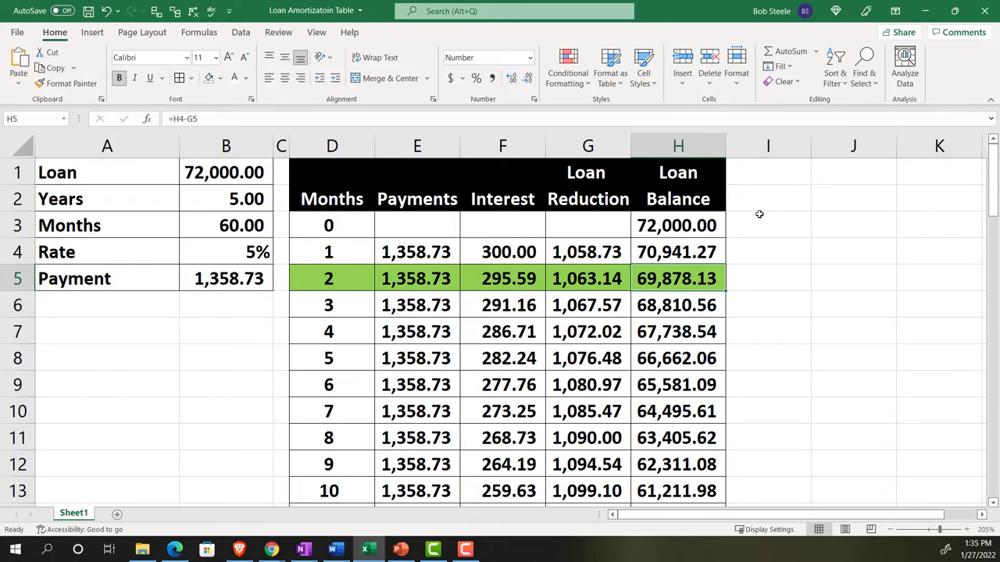
{"action": "left_click", "coordinate": [925, 11]}
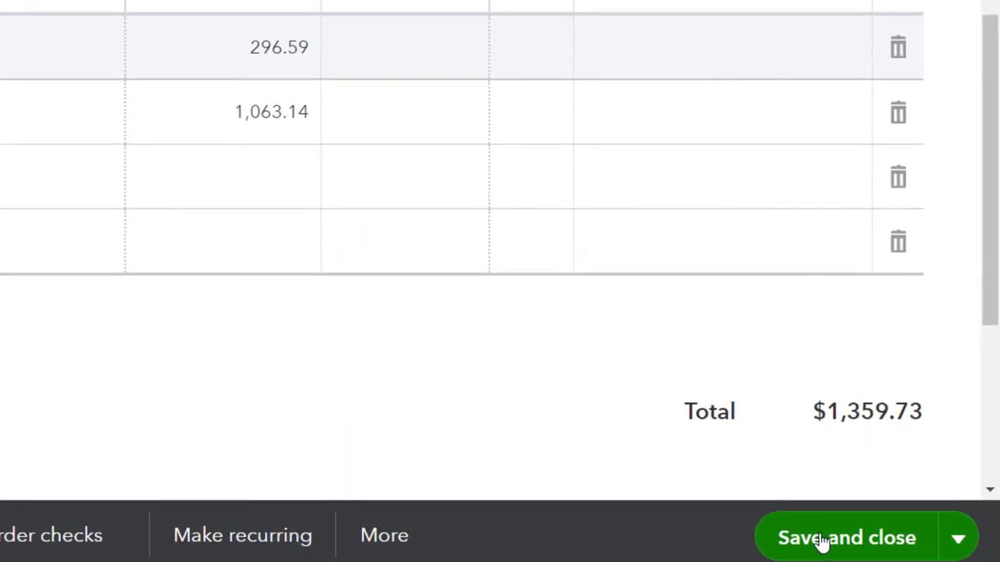
{"action": "left_click", "coordinate": [821, 541]}
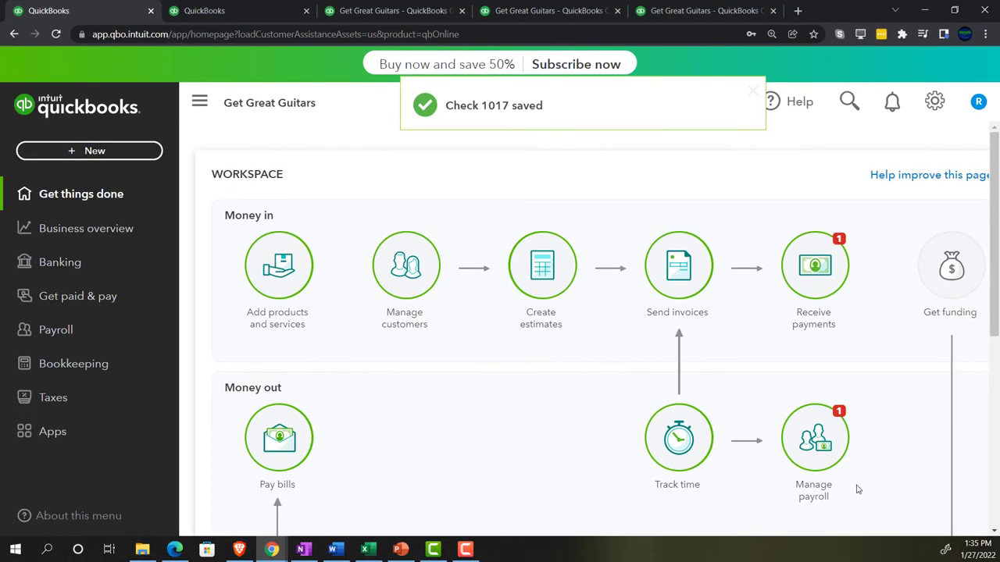
Step: Rerun the Balance Sheet report for 01/01/2022 to 12/31/2022 and check the Cash balance
{"action": "left_click", "coordinate": [372, 7]}
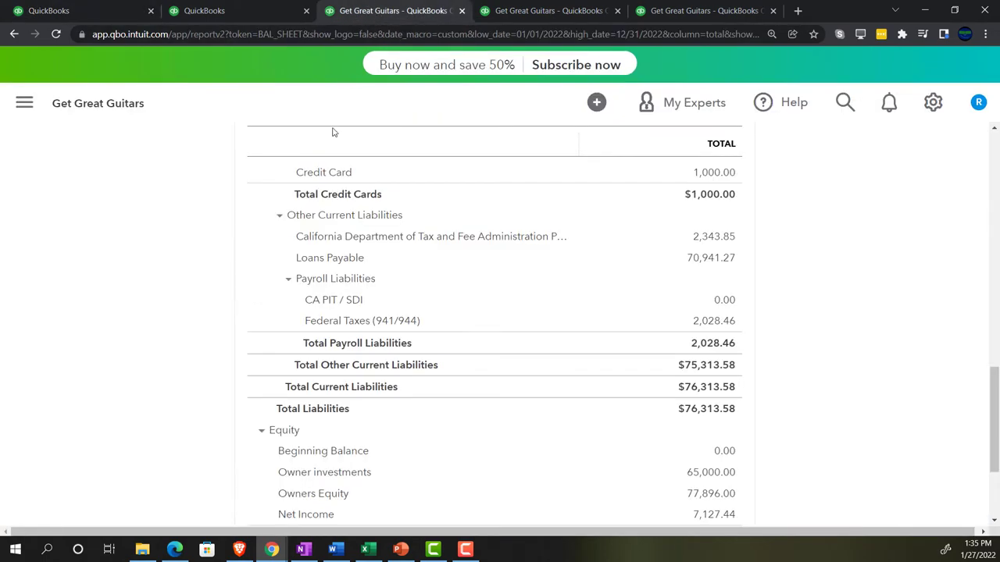
{"action": "scroll", "coordinate": [322, 281], "scroll_direction": "up", "scroll_amount": 15}
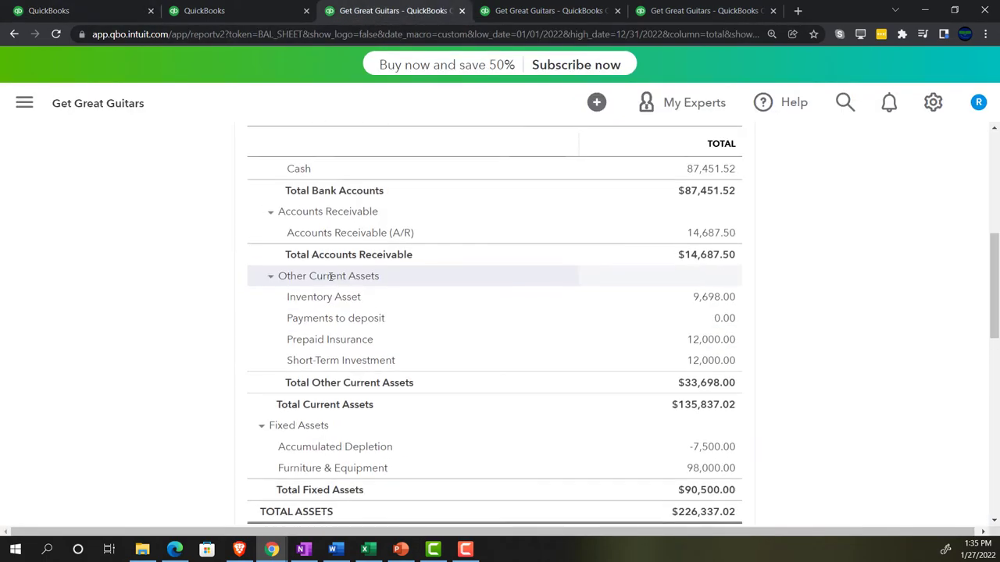
{"action": "left_click", "coordinate": [747, 285]}
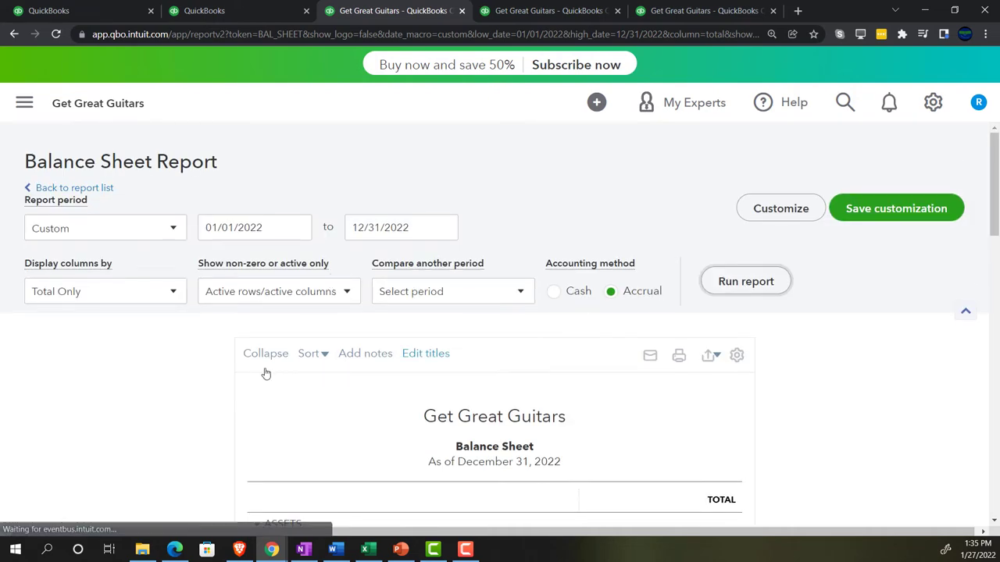
{"action": "scroll", "coordinate": [235, 375], "scroll_direction": "down", "scroll_amount": 3}
{"action": "key", "text": "ctrl+plus"}
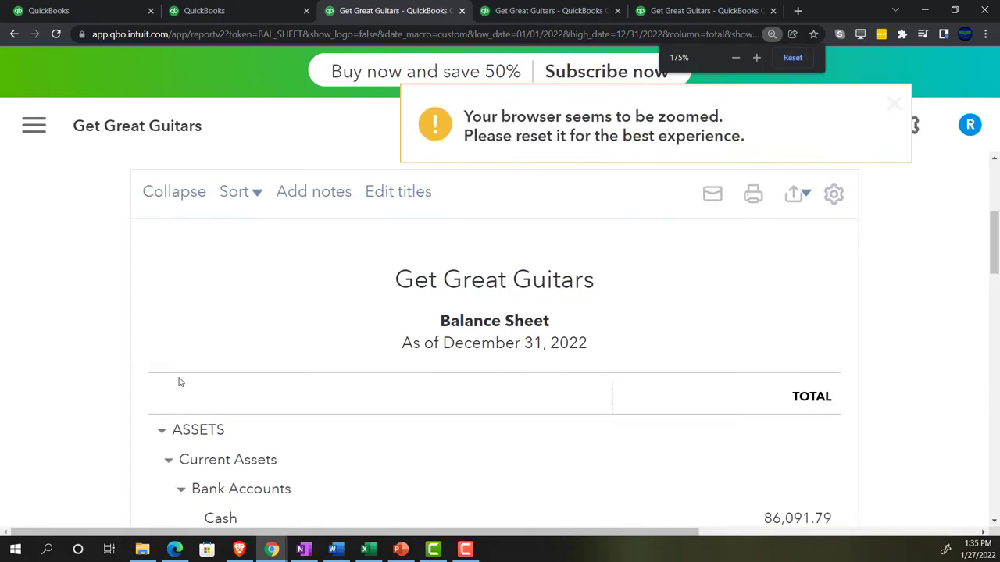
{"action": "scroll", "coordinate": [178, 382], "scroll_direction": "down", "scroll_amount": 2}
{"action": "scroll", "coordinate": [178, 382], "scroll_direction": "down", "scroll_amount": 1}
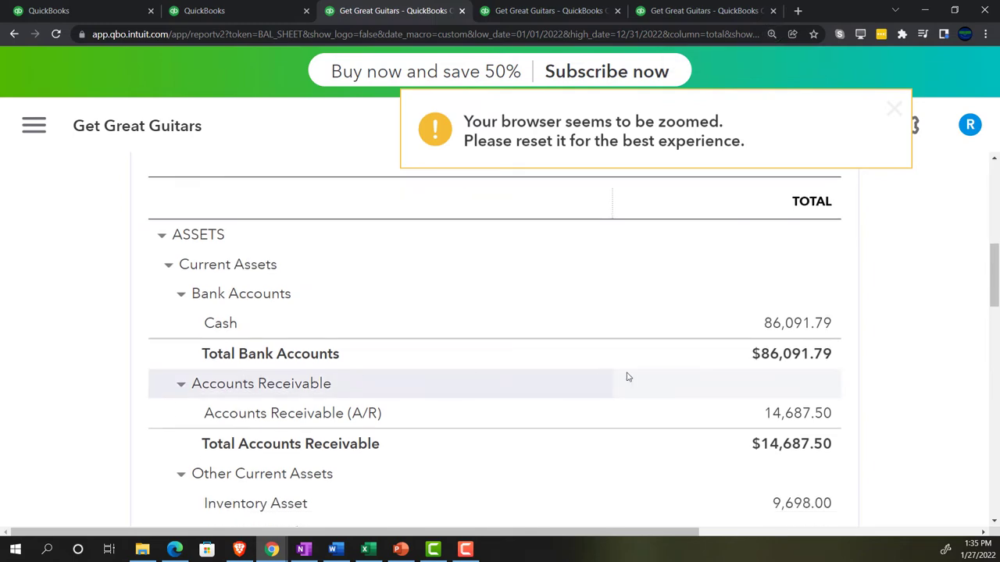
Step: Open the transaction detail behind the Cash balance and find the 02/28/2022 check to Chase
{"action": "left_click", "coordinate": [789, 324]}
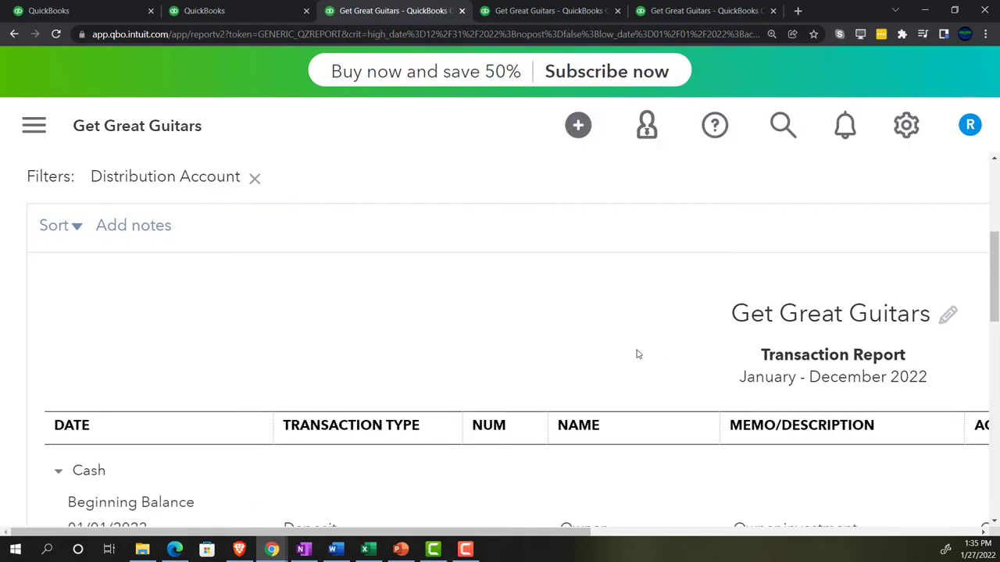
{"action": "key", "text": "ctrl+minus"}
{"action": "key", "text": "ctrl+minus"}
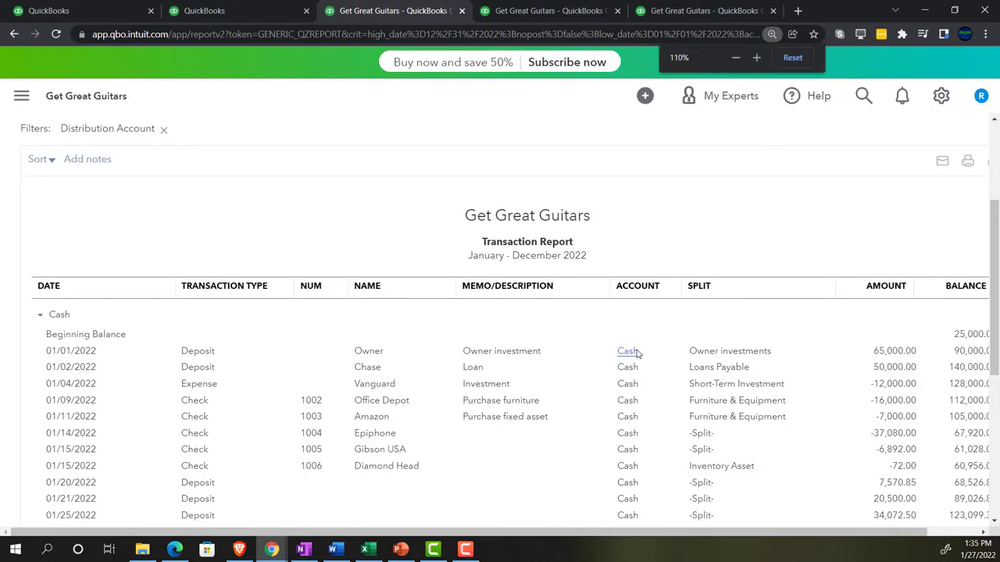
{"action": "key", "text": "ctrl+minus"}
{"action": "scroll", "coordinate": [606, 397], "scroll_direction": "down", "scroll_amount": 3}
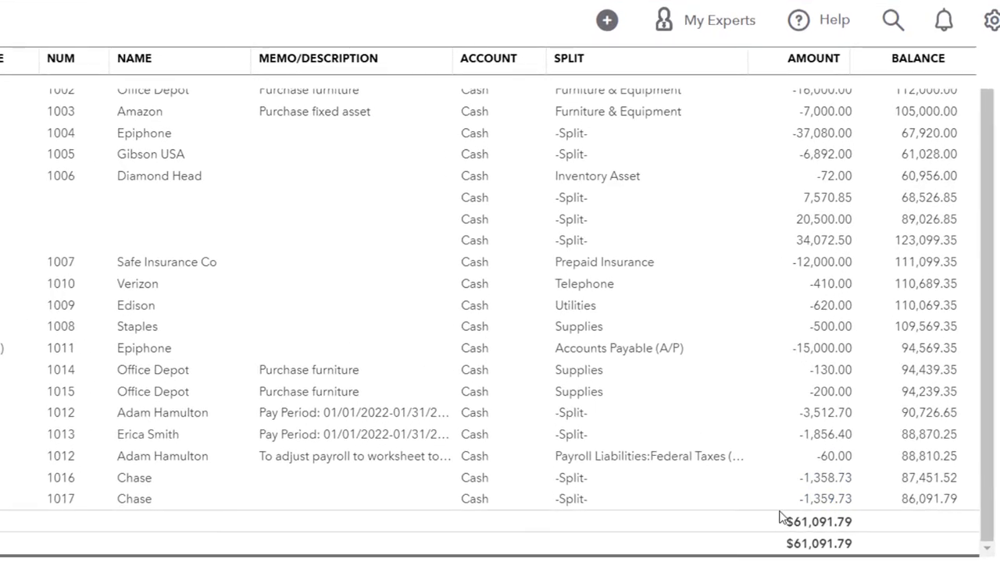
{"action": "scroll", "coordinate": [777, 516], "scroll_direction": "up", "scroll_amount": 1}
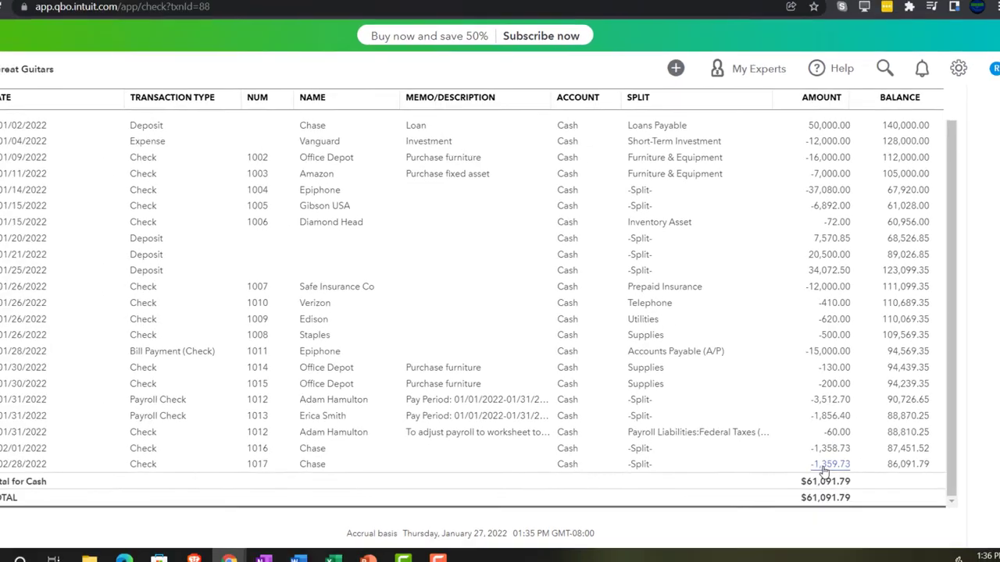
Step: Open the 02/28/2022 Chase check, correct its Interest paid amount to 295.59, and save and close it
{"action": "left_click", "coordinate": [832, 492]}
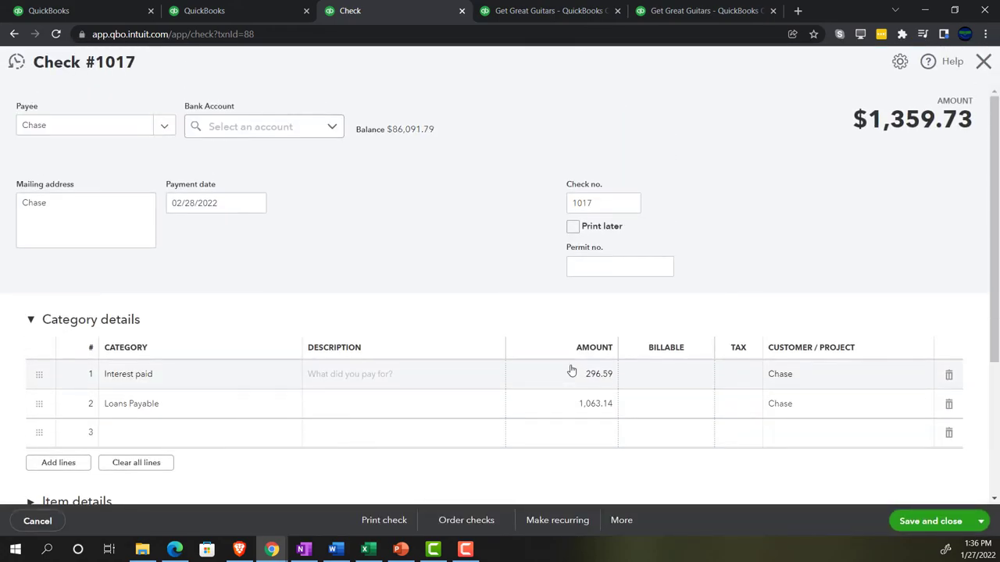
{"action": "left_click", "coordinate": [571, 373]}
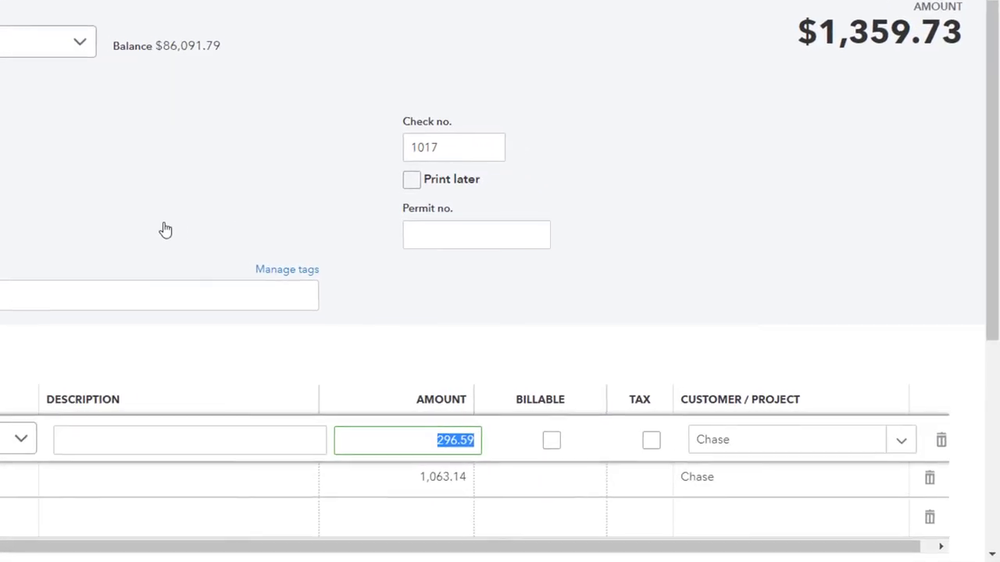
{"action": "type", "text": "295"}
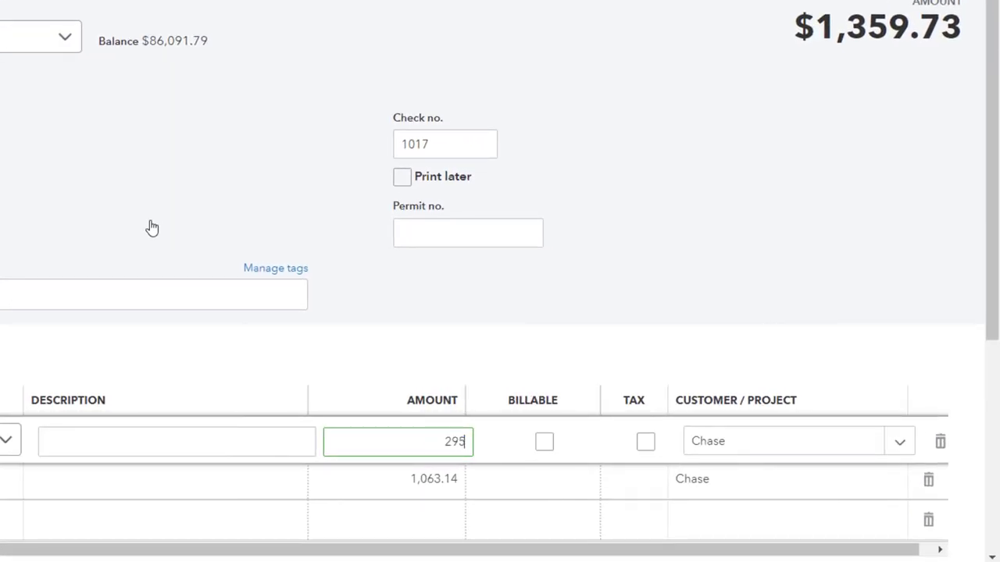
{"action": "type", "text": ".59"}
{"action": "key", "text": "Tab"}
{"action": "key", "text": "Tab"}
{"action": "key", "text": "Tab"}
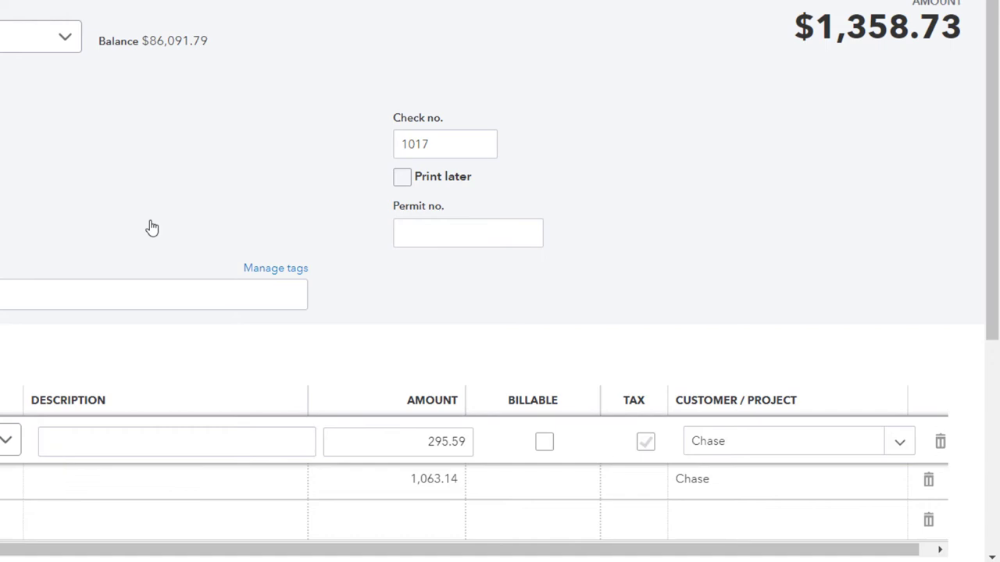
{"action": "key", "text": "Tab"}
{"action": "key", "text": "Tab"}
{"action": "key", "text": "Tab"}
{"action": "key", "text": "Tab"}
{"action": "key", "text": "Tab"}
{"action": "key", "text": "Tab"}
{"action": "key", "text": "Tab"}
{"action": "key", "text": "Tab"}
{"action": "key", "text": "Tab"}
{"action": "key", "text": "Tab"}
{"action": "key", "text": "Tab"}
{"action": "key", "text": "Tab"}
{"action": "key", "text": "Tab"}
{"action": "key", "text": "Tab"}
{"action": "key", "text": "Tab"}
{"action": "key", "text": "Tab"}
{"action": "key", "text": "Tab"}
{"action": "key", "text": "Tab"}
{"action": "key", "text": "Tab"}
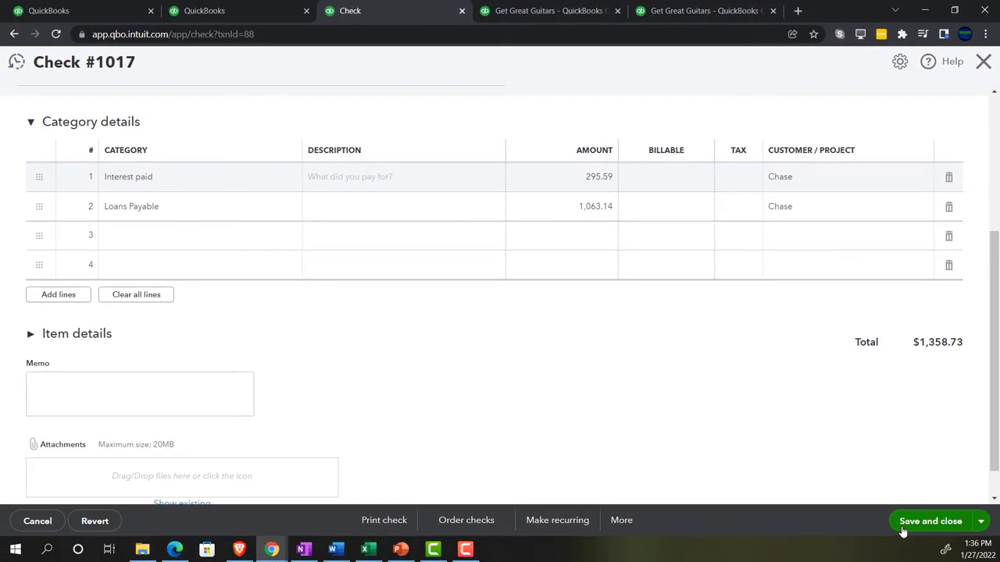
{"action": "left_click", "coordinate": [903, 528]}
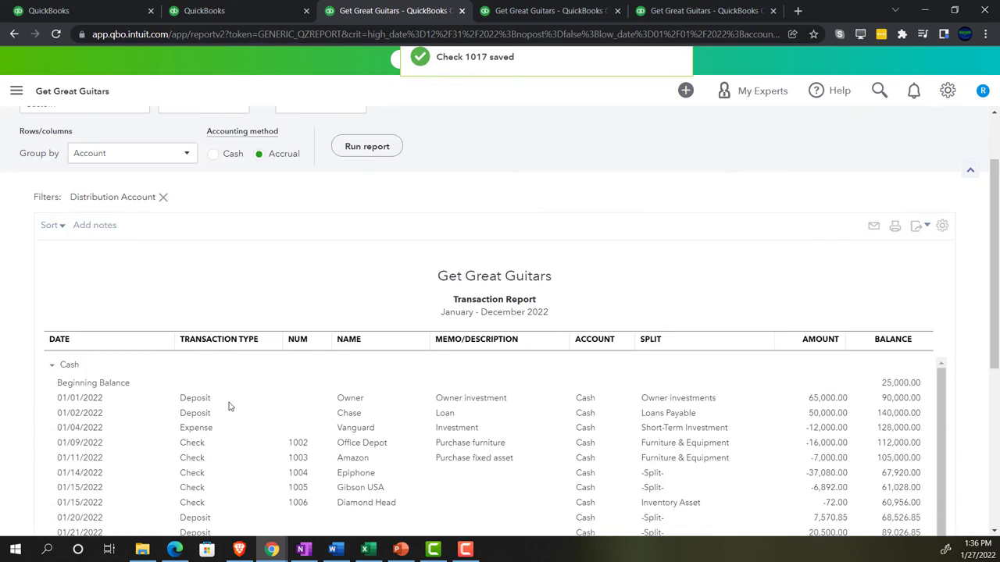
Step: Return from the Cash transaction detail to the Balance Sheet report and rerun it
{"action": "scroll", "coordinate": [390, 437], "scroll_direction": "up", "scroll_amount": 5}
{"action": "left_click", "coordinate": [94, 160]}
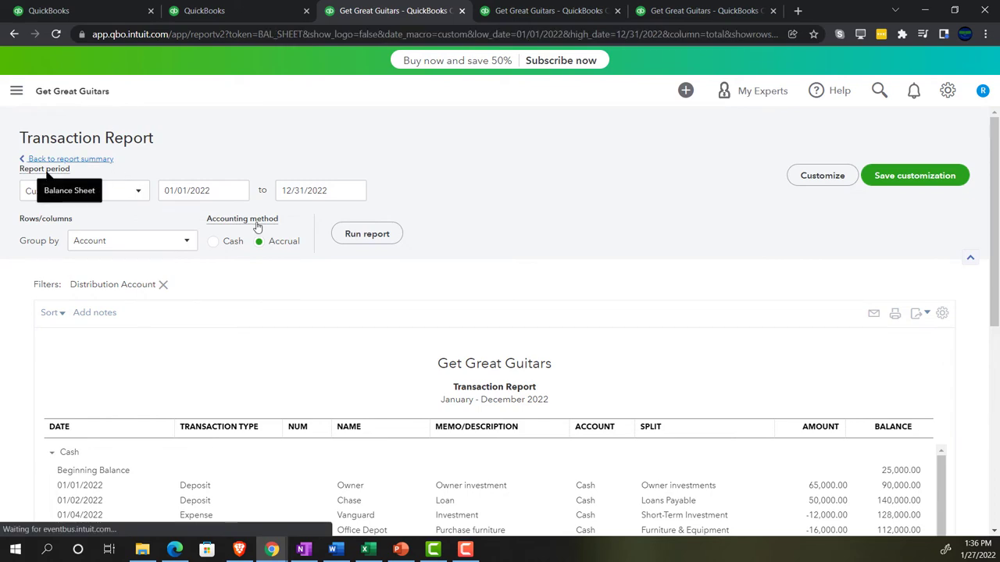
{"action": "scroll", "coordinate": [579, 437], "scroll_direction": "up", "scroll_amount": 5}
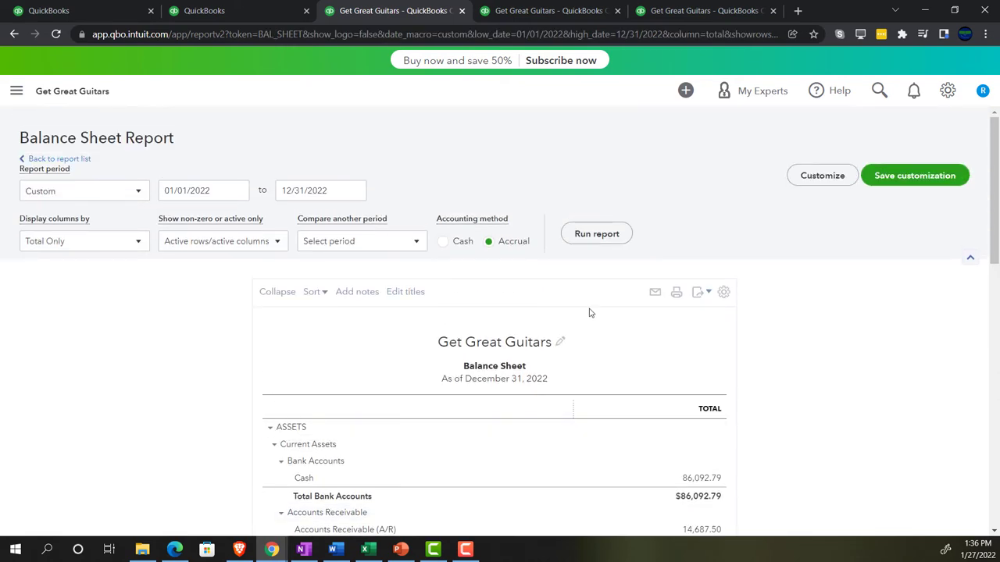
{"action": "left_click", "coordinate": [591, 237]}
{"action": "scroll", "coordinate": [210, 468], "scroll_direction": "down", "scroll_amount": 2}
{"action": "key", "text": "ctrl+plus"}
{"action": "key", "text": "ctrl+plus"}
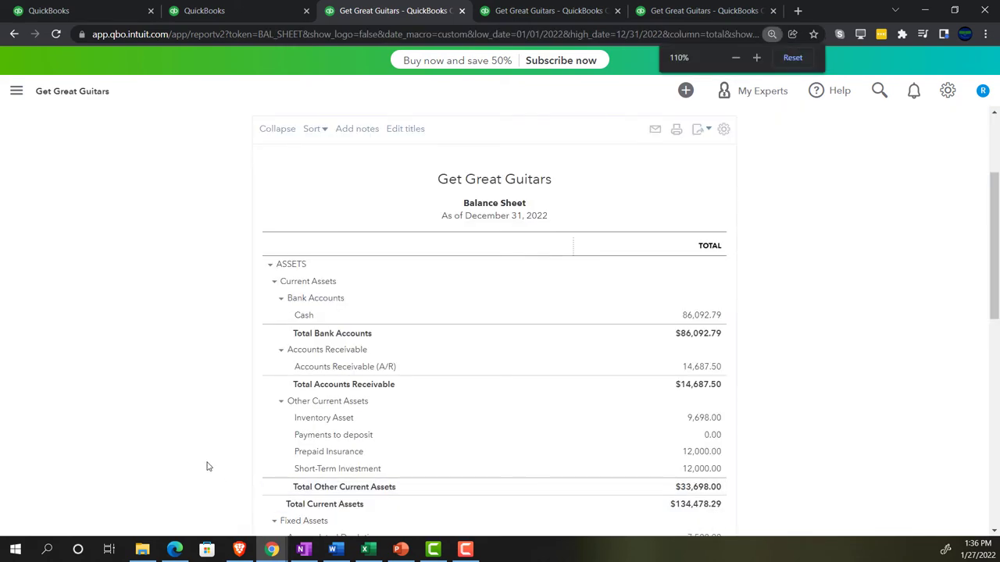
{"action": "key", "text": "ctrl+plus"}
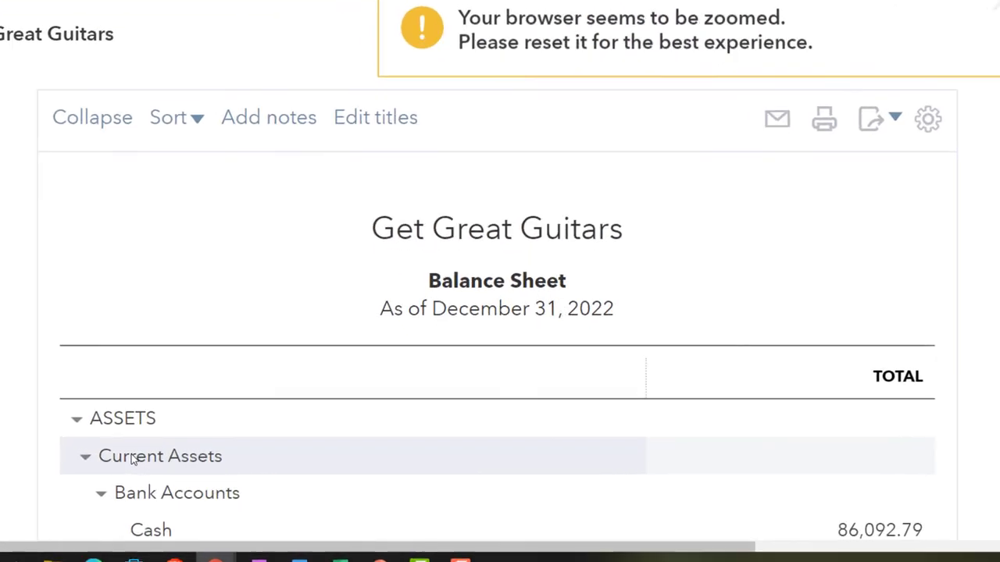
Step: Compare the Loans Payable balance on the Balance Sheet with the month 2 loan balance in the Excel amortization table
{"action": "scroll", "coordinate": [204, 463], "scroll_direction": "down", "scroll_amount": 4}
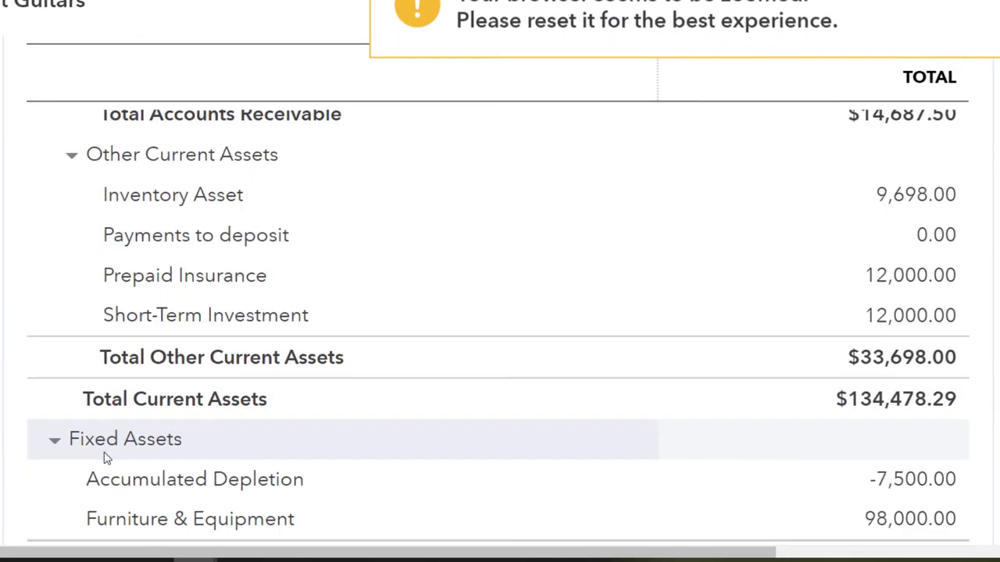
{"action": "scroll", "coordinate": [107, 459], "scroll_direction": "down", "scroll_amount": 6}
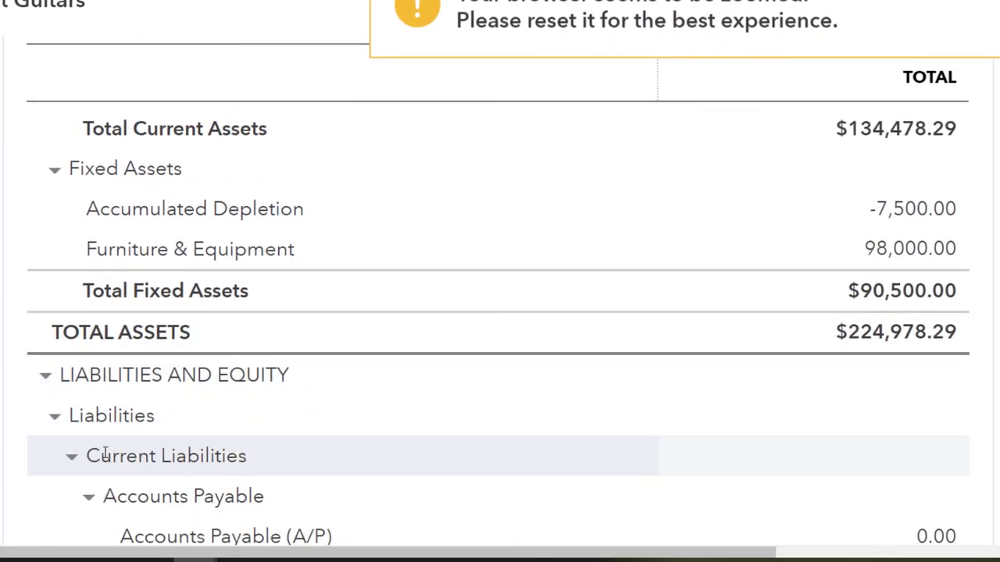
{"action": "scroll", "coordinate": [107, 458], "scroll_direction": "down", "scroll_amount": 5}
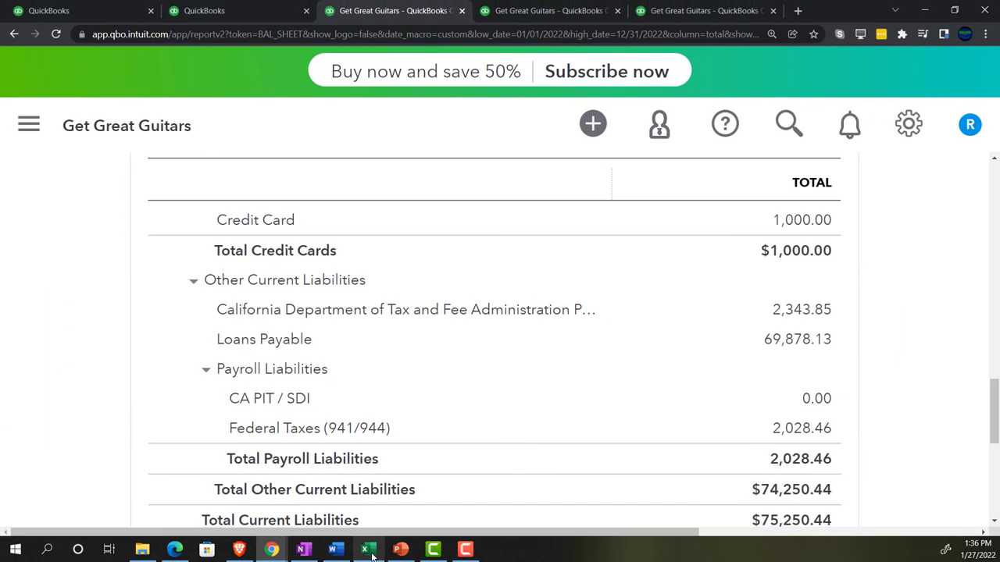
{"action": "left_click", "coordinate": [365, 550]}
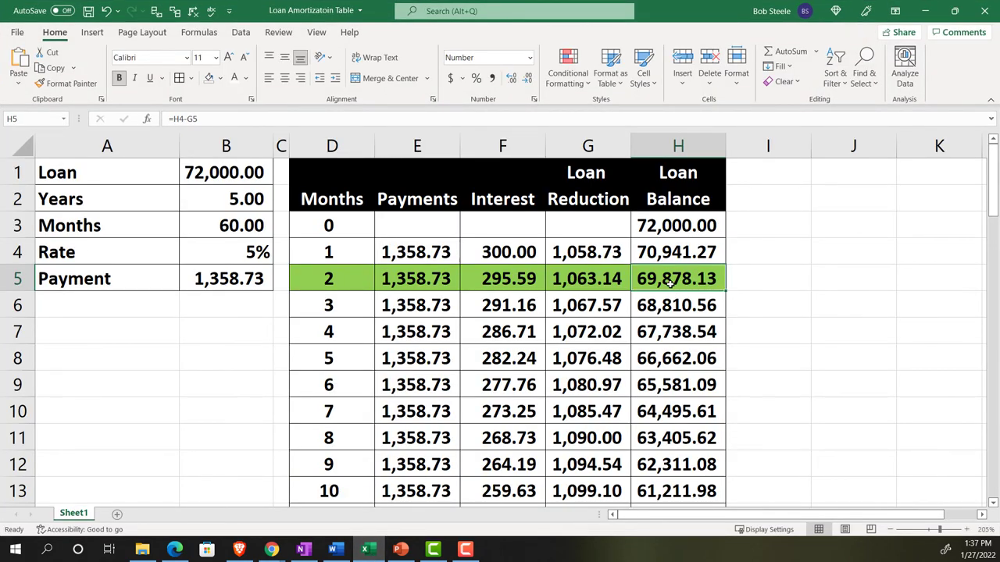
{"action": "left_click", "coordinate": [367, 550]}
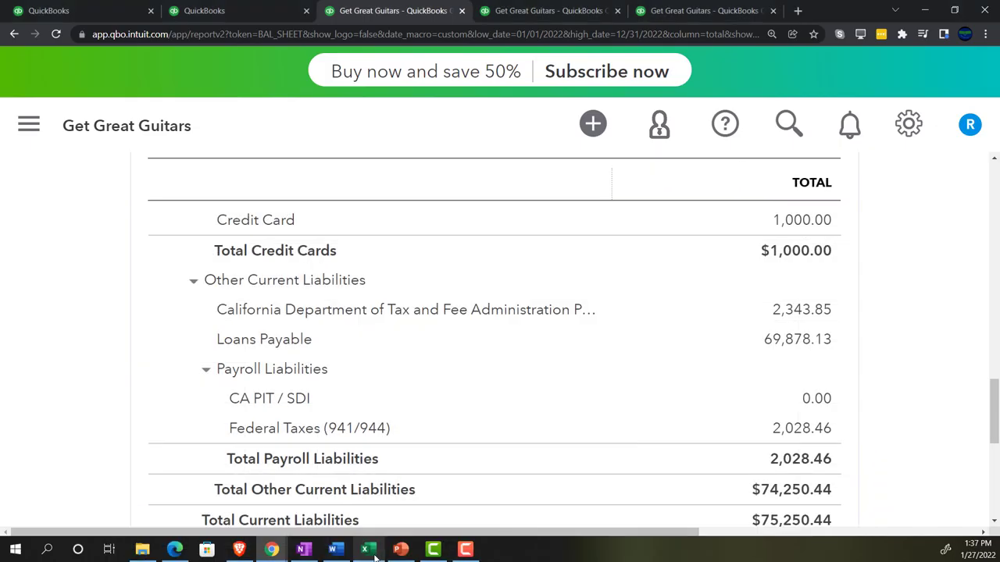
Step: Review the transaction detail behind the Loans Payable balance and return to the Balance Sheet's liabilities
{"action": "left_click", "coordinate": [775, 344]}
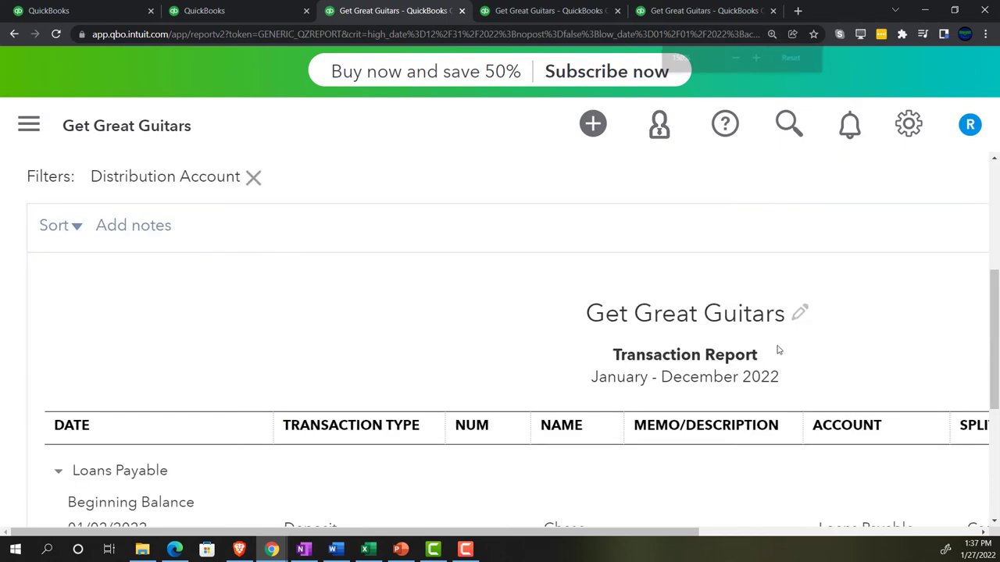
{"action": "key", "text": "ctrl+minus"}
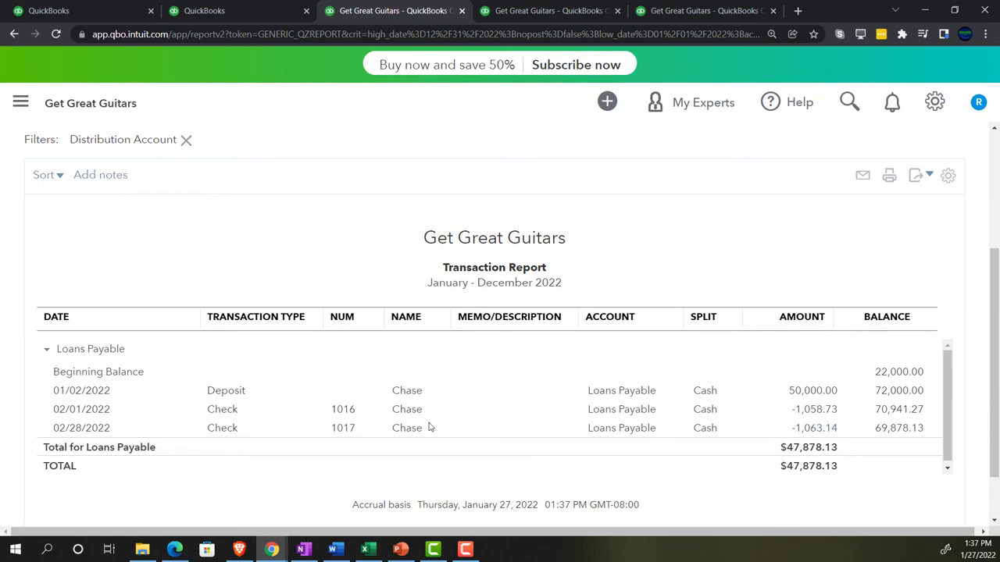
{"action": "scroll", "coordinate": [193, 388], "scroll_direction": "up", "scroll_amount": 3}
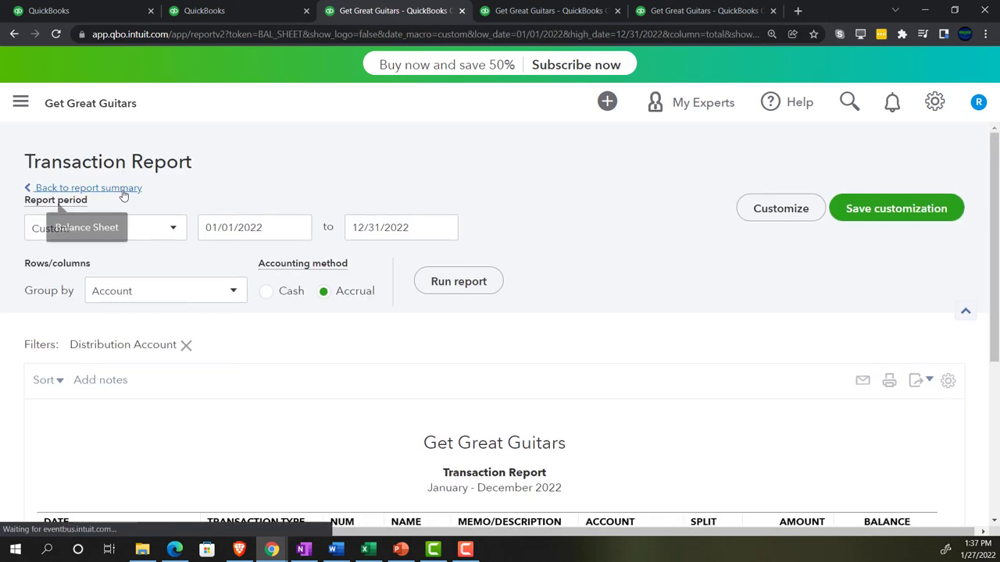
{"action": "left_click", "coordinate": [123, 195]}
{"action": "scroll", "coordinate": [128, 211], "scroll_direction": "down", "scroll_amount": 10}
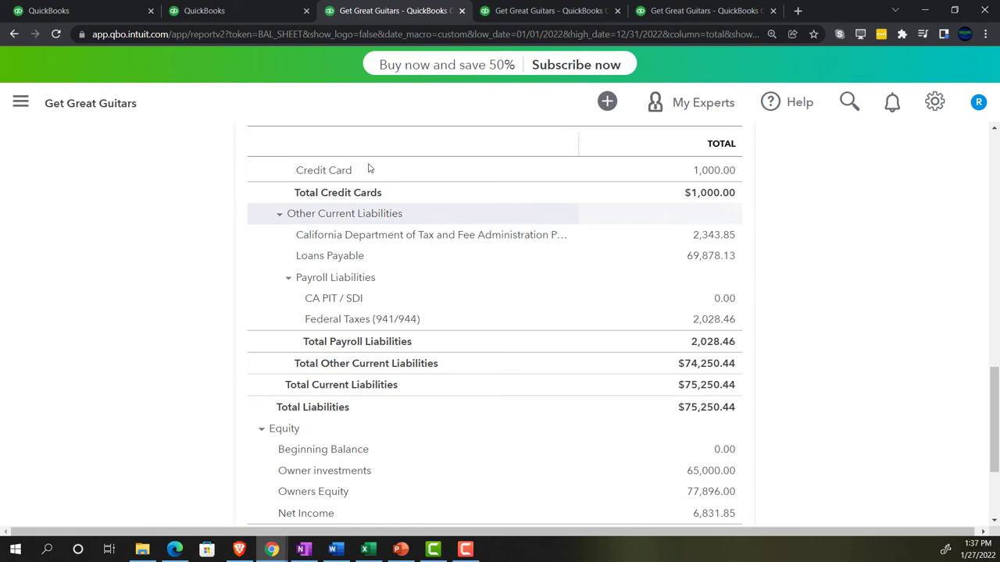
Step: Refresh the Profit and Loss report for 02/01/2022 to 12/31/2022 and check the Interest paid expense
{"action": "left_click", "coordinate": [516, 12]}
{"action": "scroll", "coordinate": [539, 229], "scroll_direction": "up", "scroll_amount": 4}
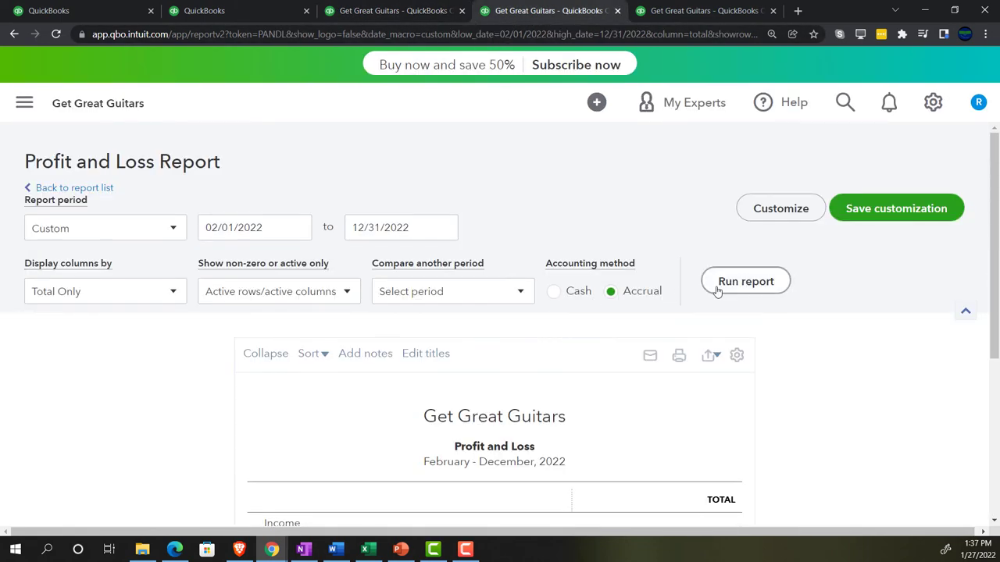
{"action": "scroll", "coordinate": [194, 429], "scroll_direction": "down", "scroll_amount": 3}
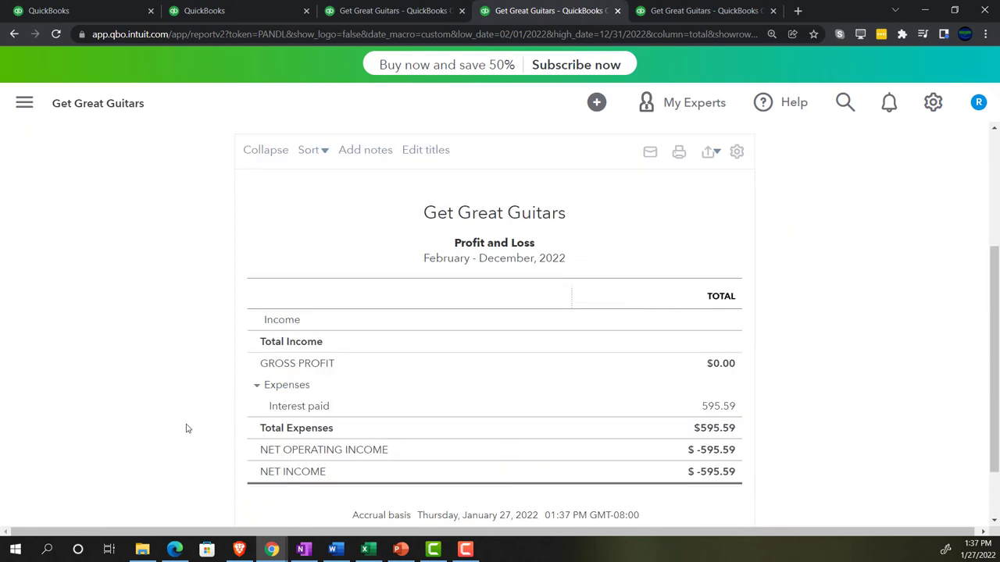
{"action": "key", "text": "ctrl+plus"}
{"action": "scroll", "coordinate": [176, 409], "scroll_direction": "down", "scroll_amount": 3}
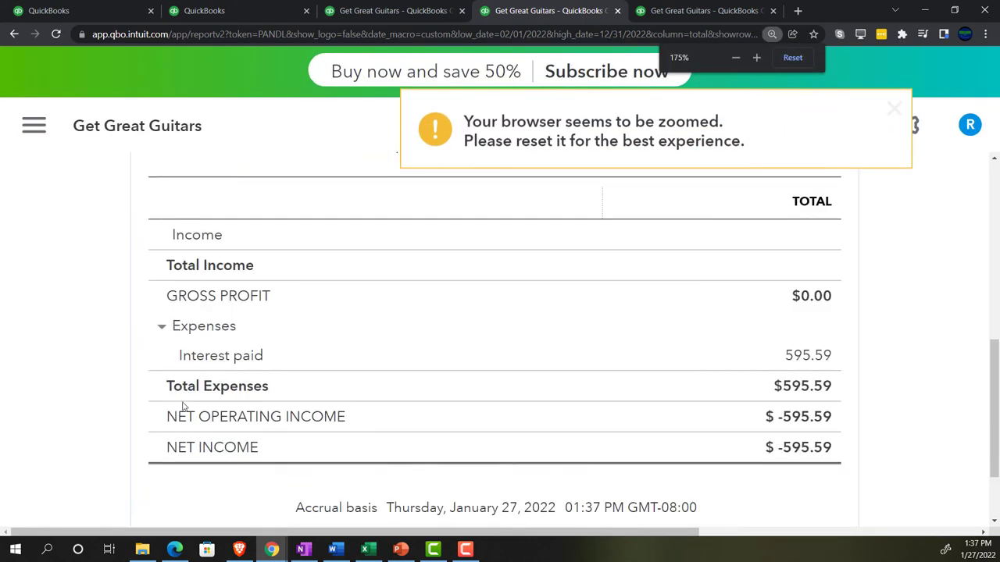
Step: Open the transaction detail behind Interest paid and review the interest amounts of the two Chase checks
{"action": "left_click", "coordinate": [794, 357]}
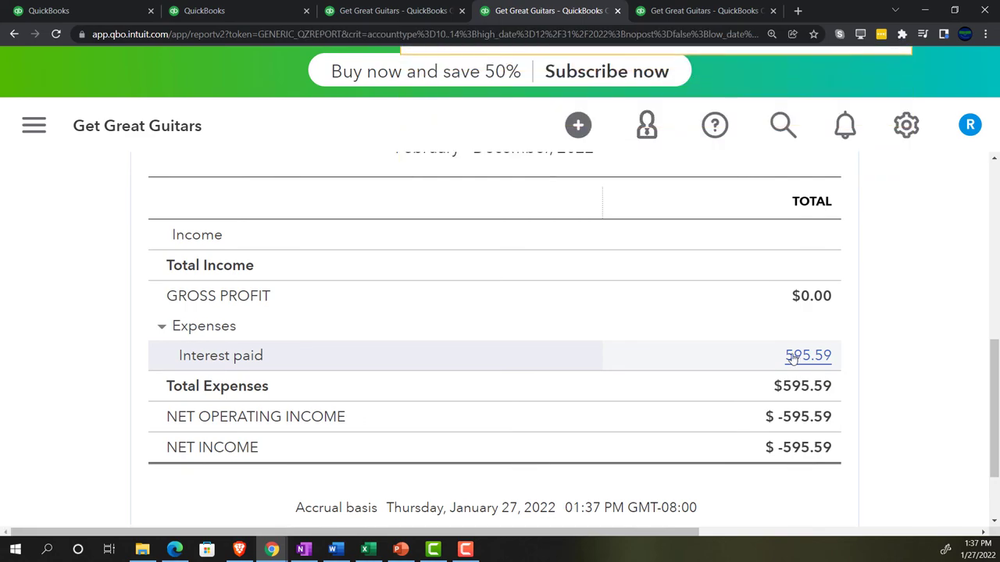
{"action": "scroll", "coordinate": [793, 360], "scroll_direction": "down", "scroll_amount": 2}
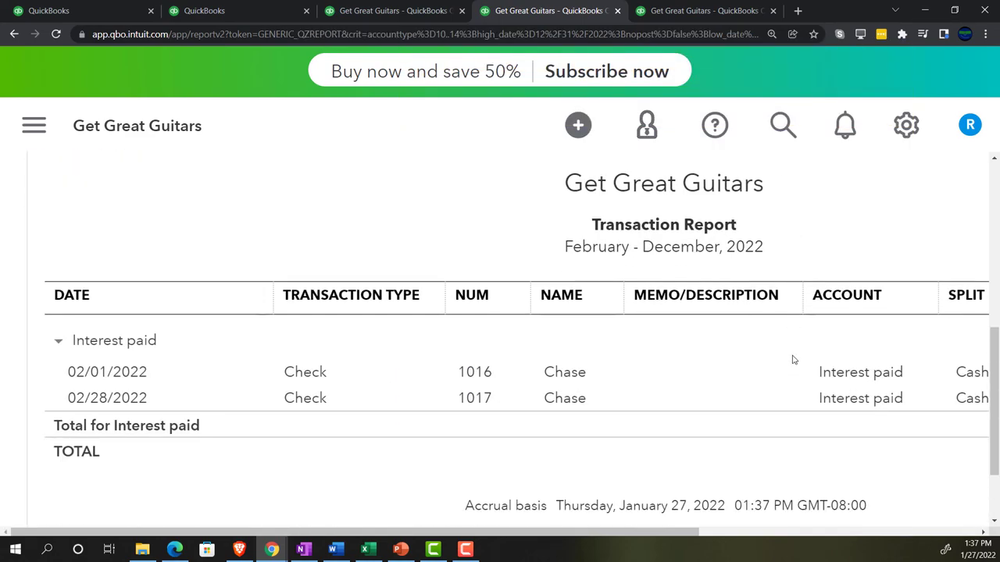
{"action": "key", "text": "ctrl+minus"}
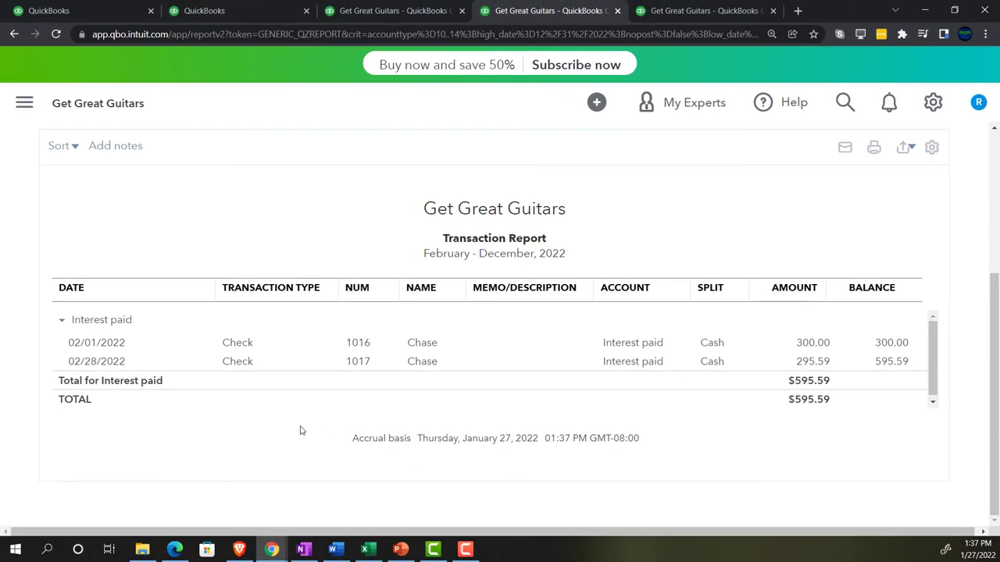
{"action": "scroll", "coordinate": [297, 431], "scroll_direction": "up", "scroll_amount": 3}
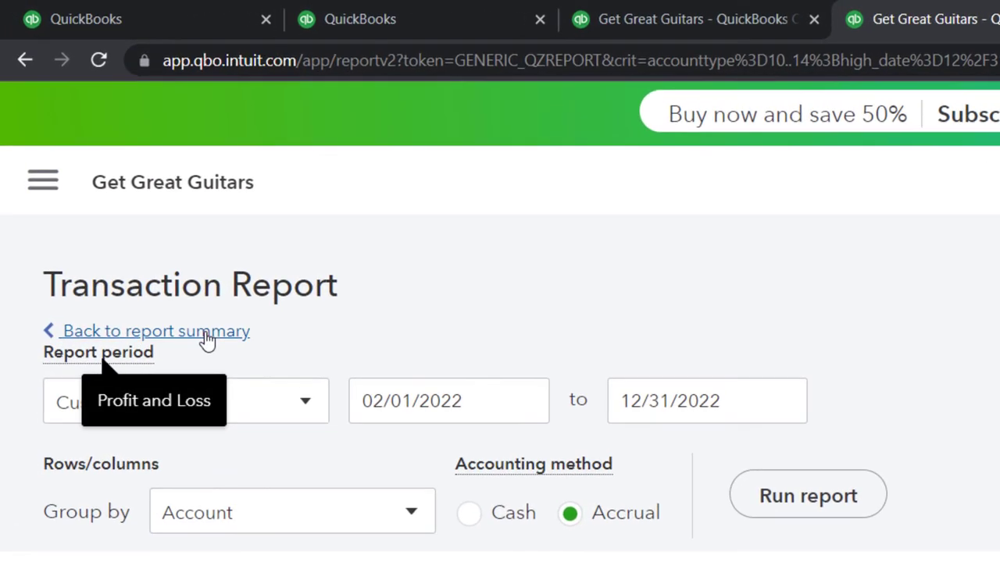
Step: Return from the Interest paid detail to the Profit and Loss summary, and rerun the Trial Balance report for 01/01/2022 to 12/31/2022
{"action": "left_click", "coordinate": [145, 230]}
{"action": "scroll", "coordinate": [180, 313], "scroll_direction": "down", "scroll_amount": 5}
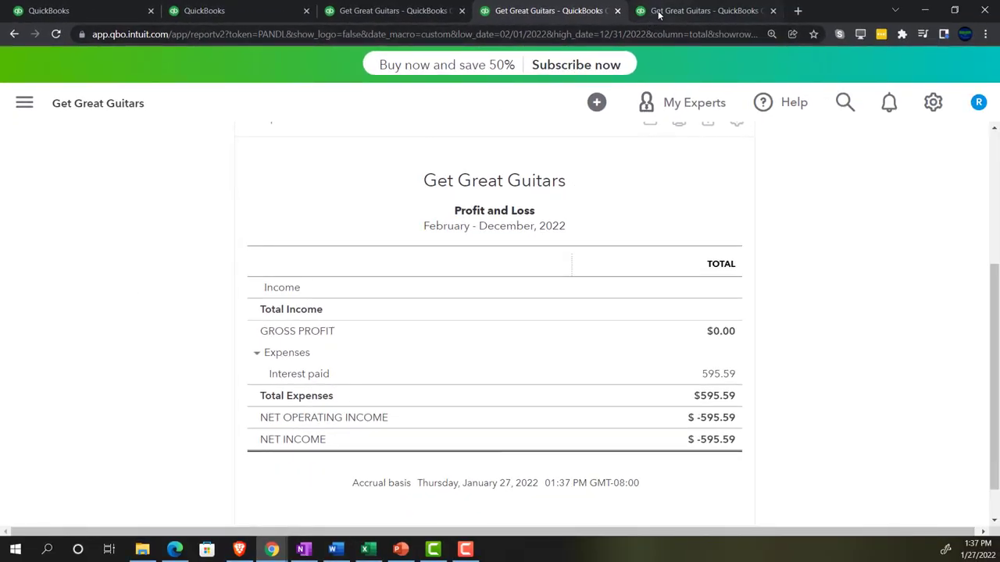
{"action": "left_click", "coordinate": [654, 11]}
{"action": "scroll", "coordinate": [695, 277], "scroll_direction": "up", "scroll_amount": 3}
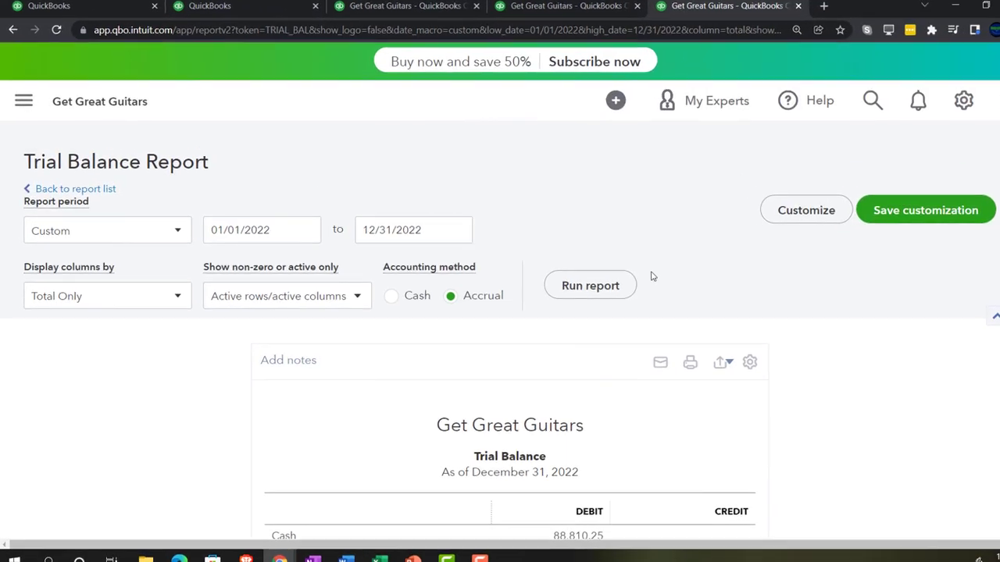
{"action": "left_click", "coordinate": [582, 283]}
{"action": "scroll", "coordinate": [565, 348], "scroll_direction": "down", "scroll_amount": 3}
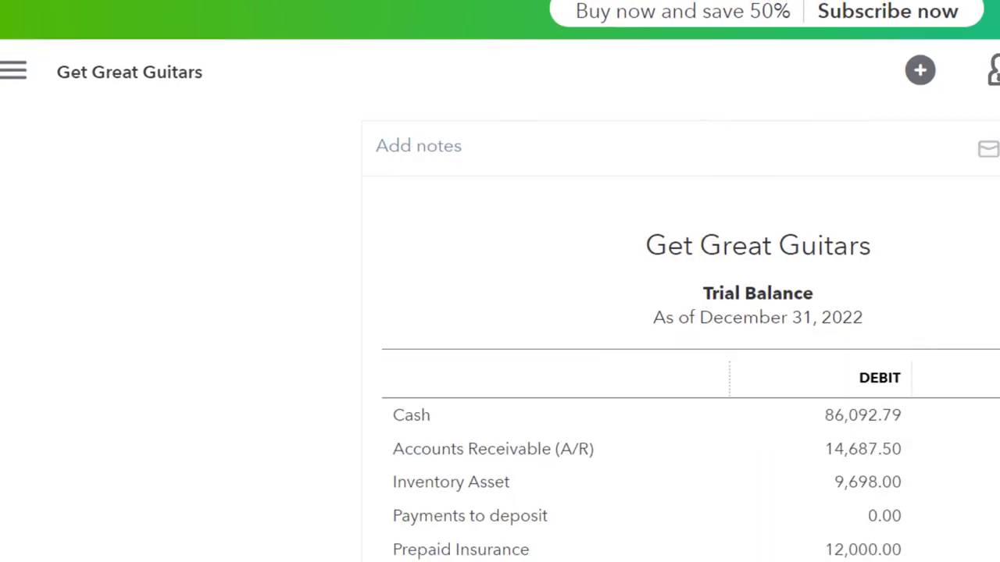
Step: Review the Trial Balance as of December 31, 2022 at 200% zoom, from Cash through Loans Payable and Interest paid to the debit and credit totals
{"action": "key", "text": "ctrl+plus"}
{"action": "key", "text": "ctrl+plus"}
{"action": "key", "text": "ctrl+plus"}
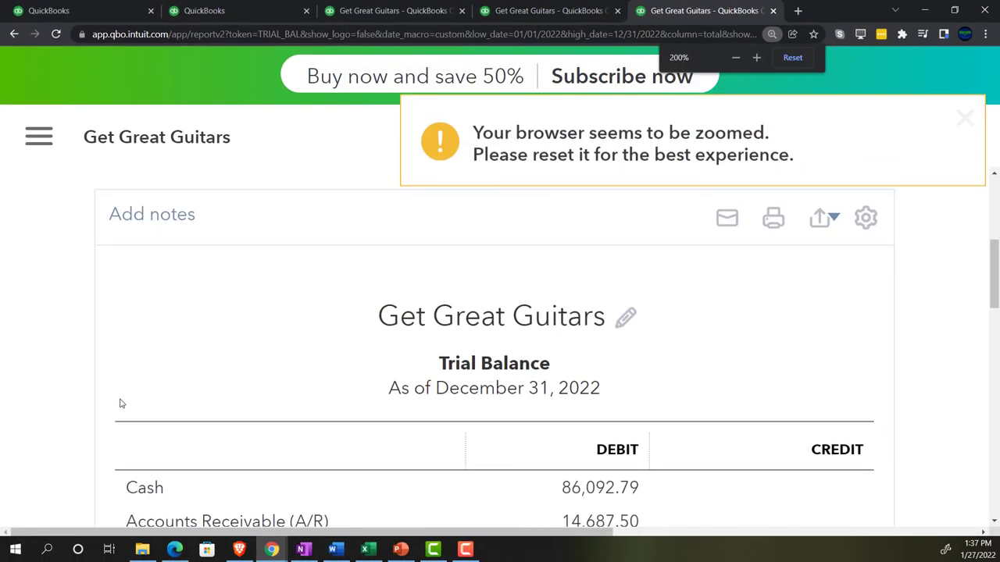
{"action": "scroll", "coordinate": [133, 400], "scroll_direction": "up", "scroll_amount": 3}
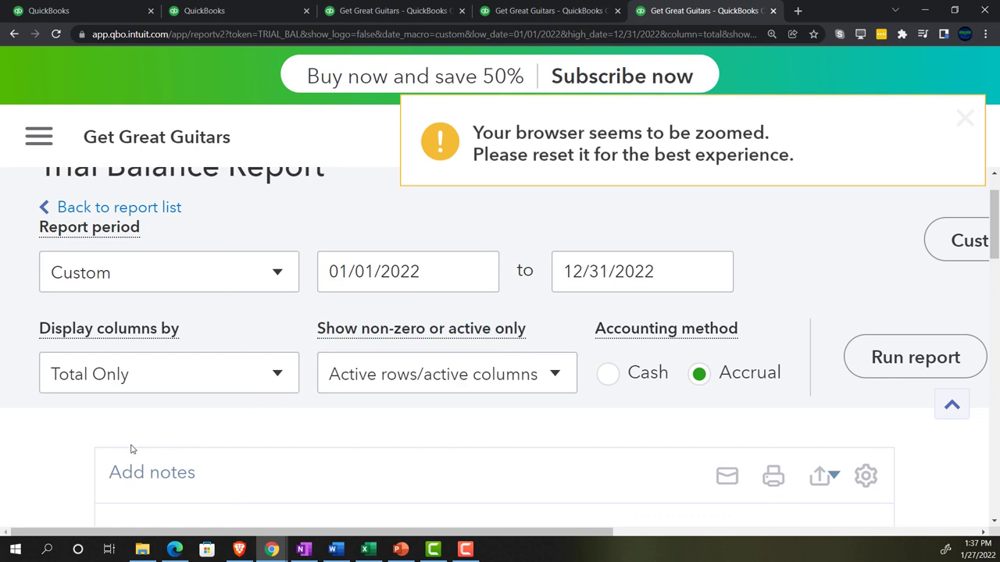
{"action": "scroll", "coordinate": [99, 453], "scroll_direction": "down", "scroll_amount": 5}
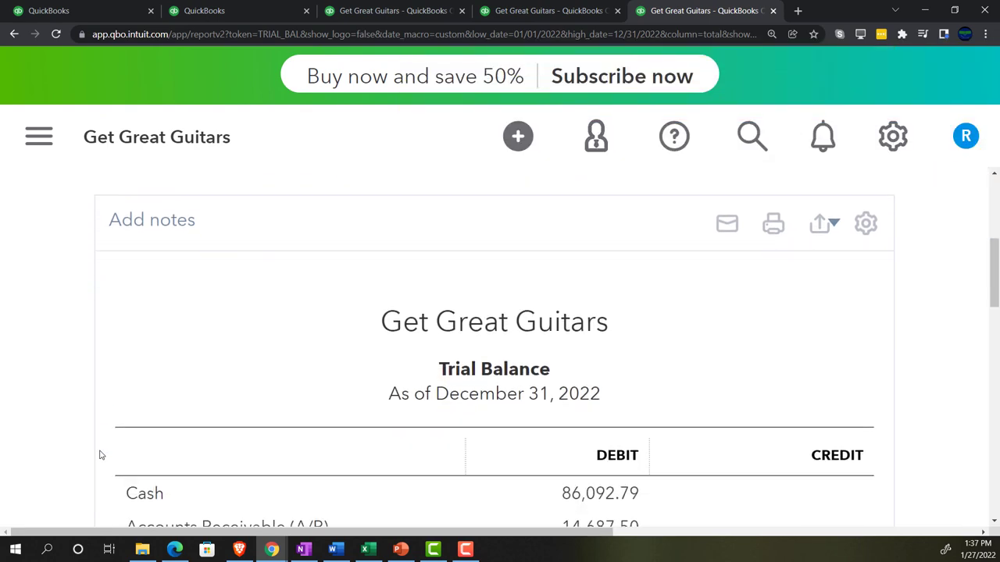
{"action": "scroll", "coordinate": [99, 455], "scroll_direction": "down", "scroll_amount": 3}
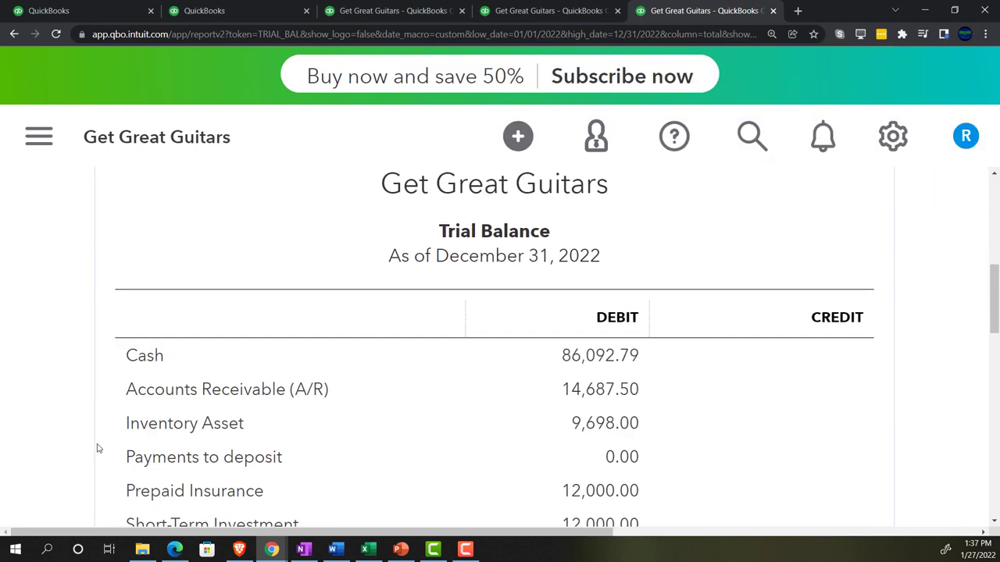
{"action": "scroll", "coordinate": [100, 448], "scroll_direction": "down", "scroll_amount": 3}
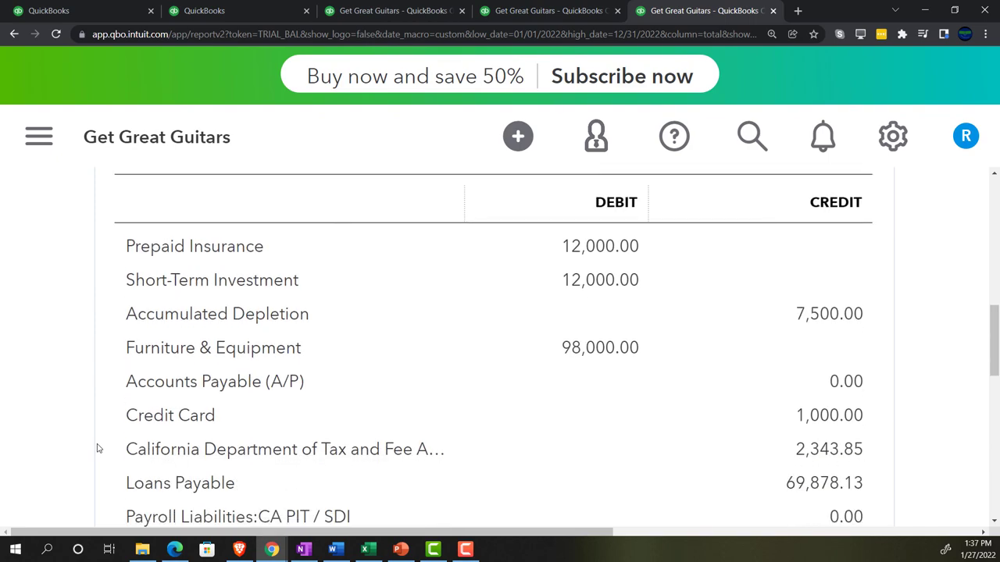
{"action": "scroll", "coordinate": [99, 448], "scroll_direction": "down", "scroll_amount": 3}
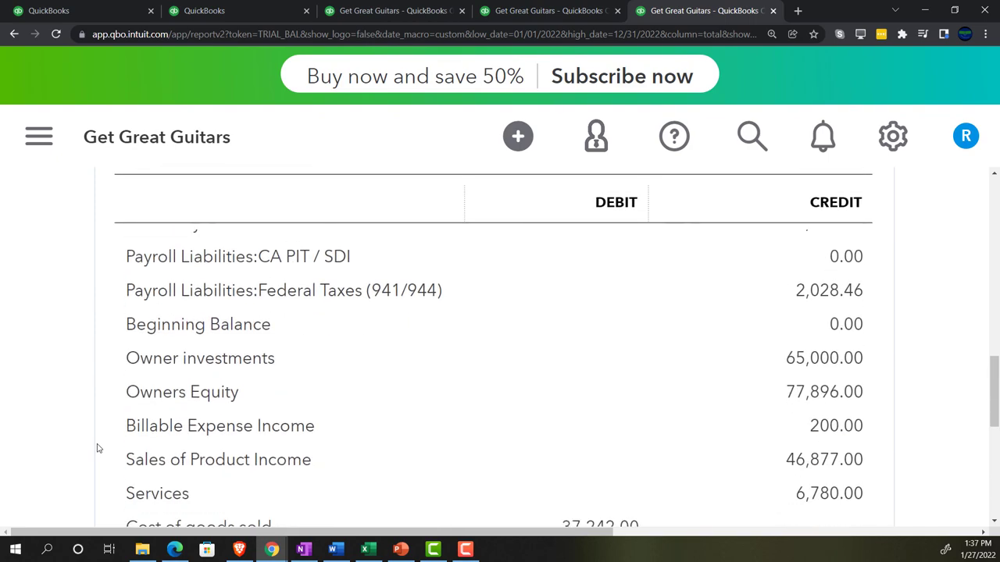
{"action": "scroll", "coordinate": [98, 449], "scroll_direction": "down", "scroll_amount": 3}
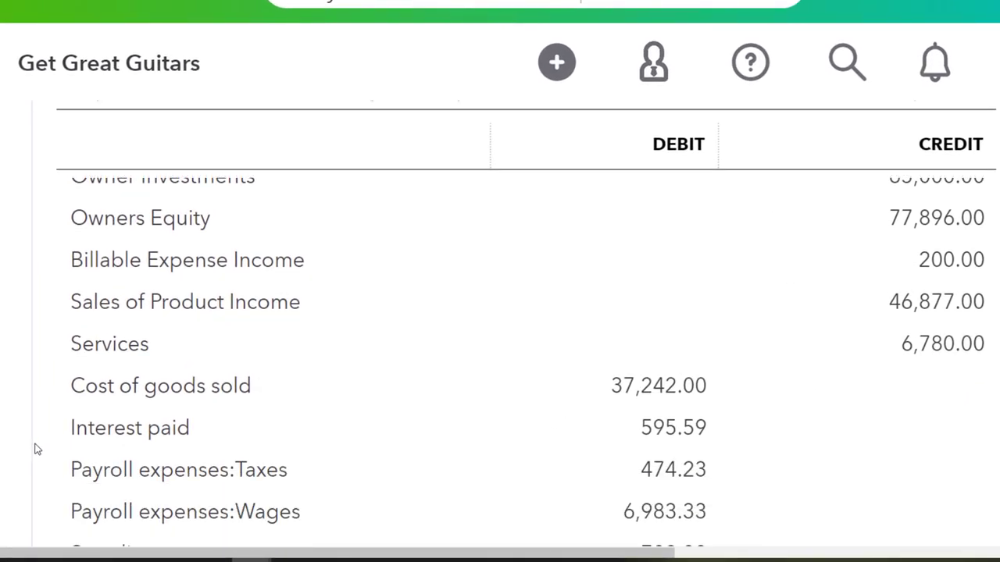
{"action": "scroll", "coordinate": [37, 449], "scroll_direction": "down", "scroll_amount": 1}
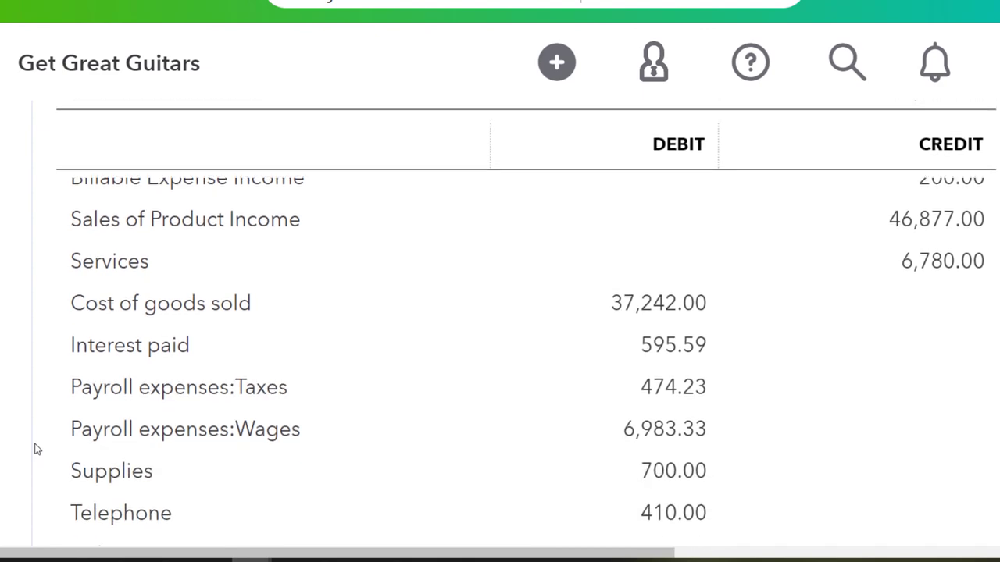
{"action": "scroll", "coordinate": [35, 449], "scroll_direction": "down", "scroll_amount": 1}
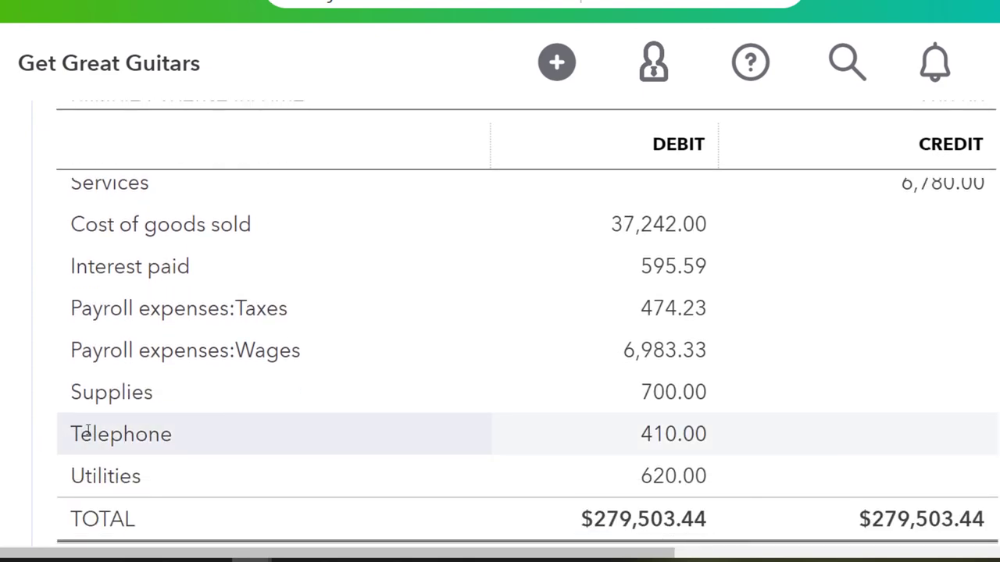
{"action": "scroll", "coordinate": [44, 448], "scroll_direction": "down", "scroll_amount": 2}
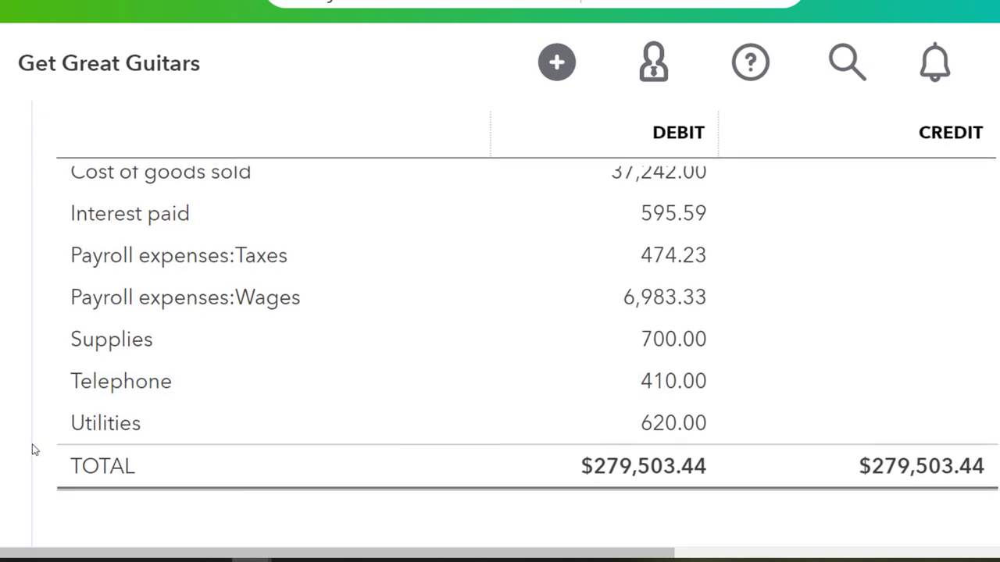